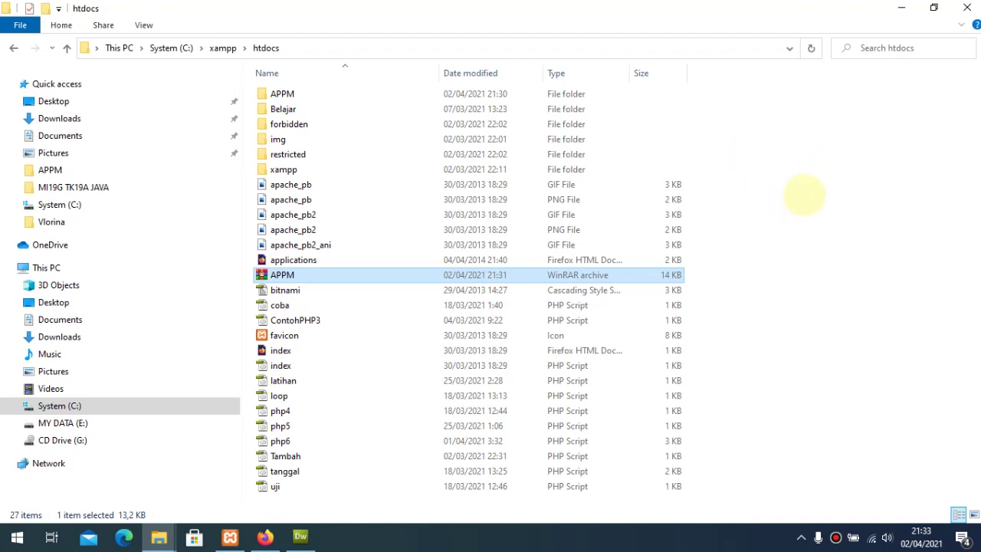
Step: Open the APPM project folder in File Explorer
left_click_drag(338, 275, 331, 306)
left_click(330, 307)
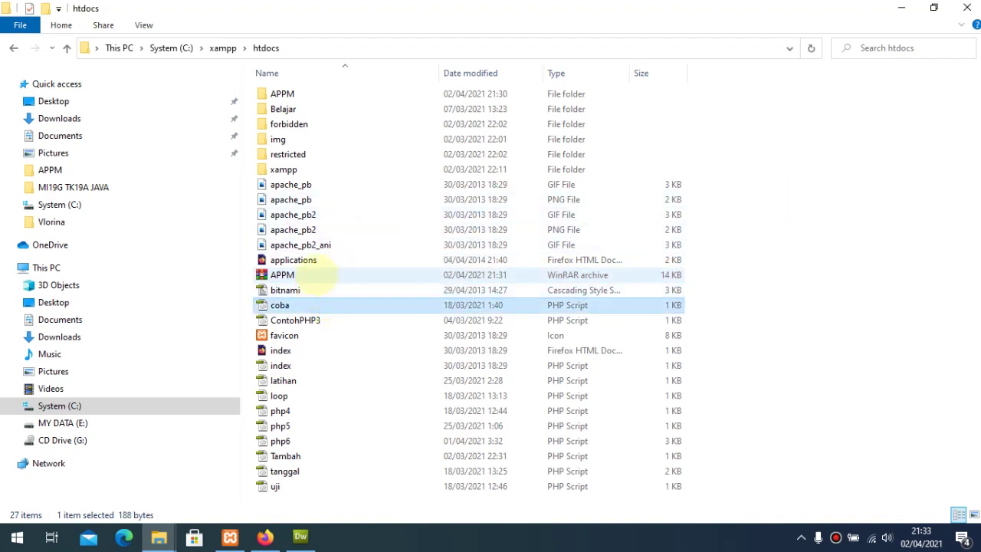
left_click(310, 275)
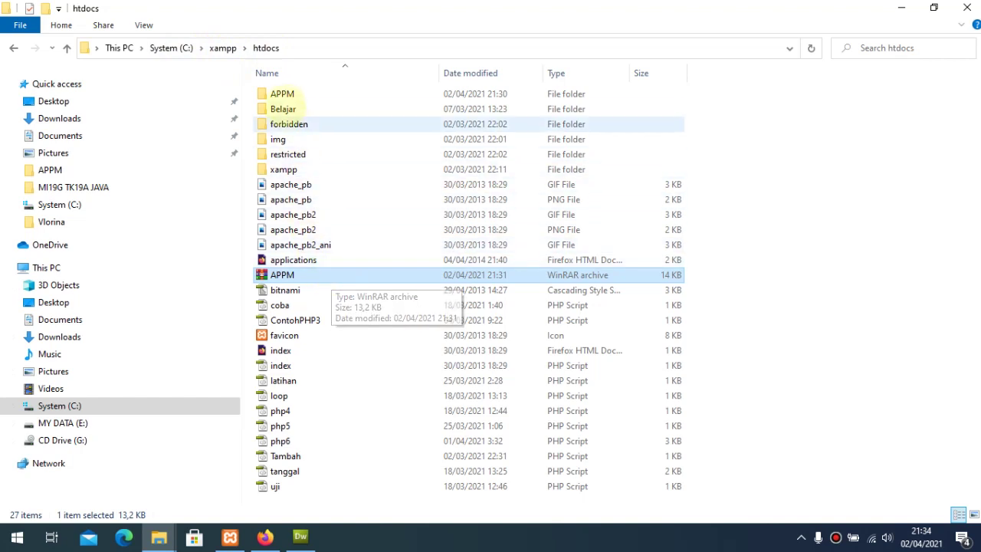
left_click(282, 93)
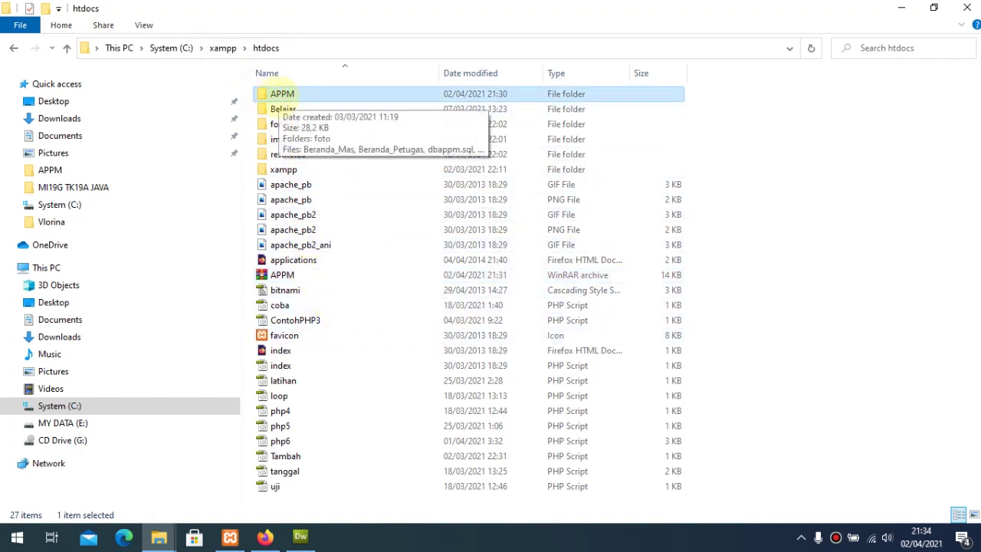
double_click(294, 92)
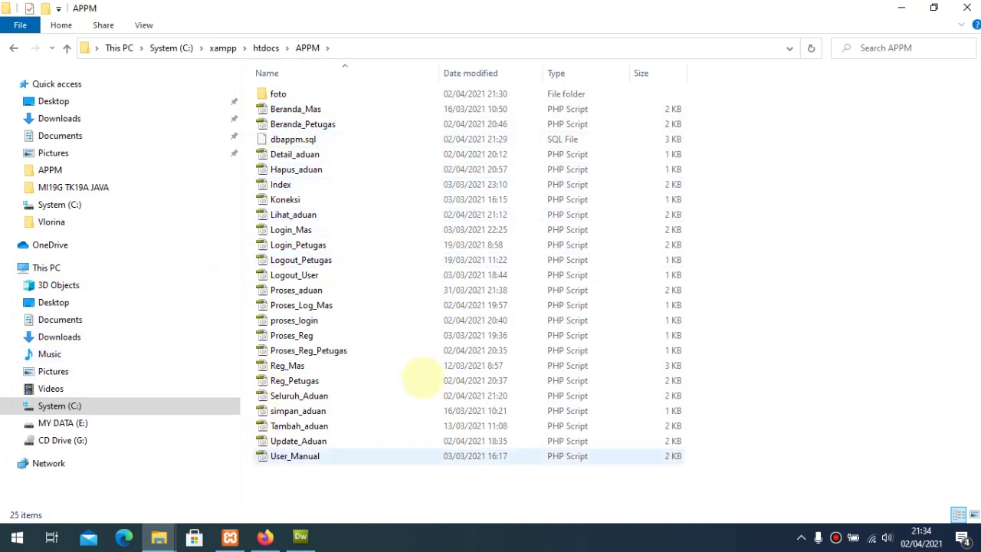
Step: Locate dbappm.sql, then return to phpMyAdmin's dbappm export page in Firefox
left_click(295, 140)
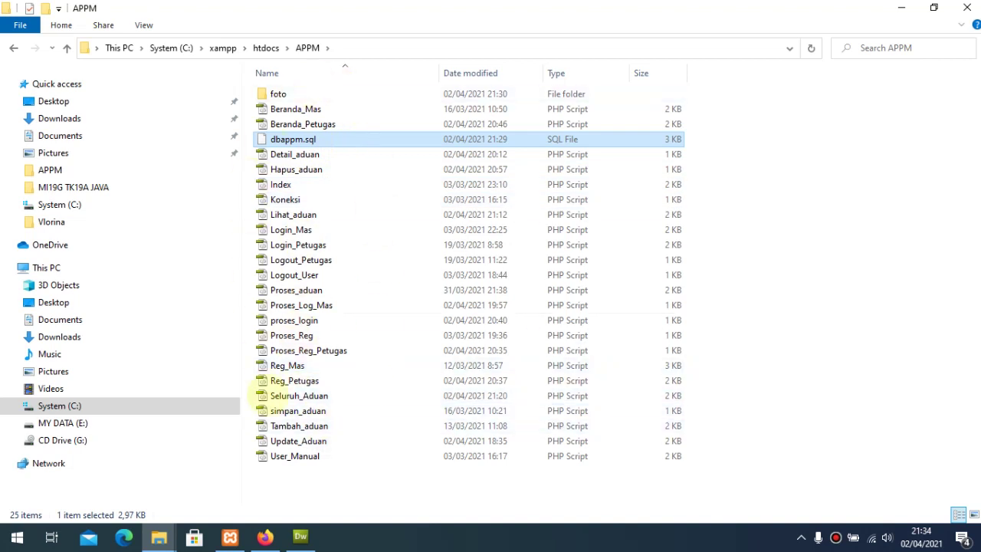
mouse_move(264, 529)
left_click(272, 498)
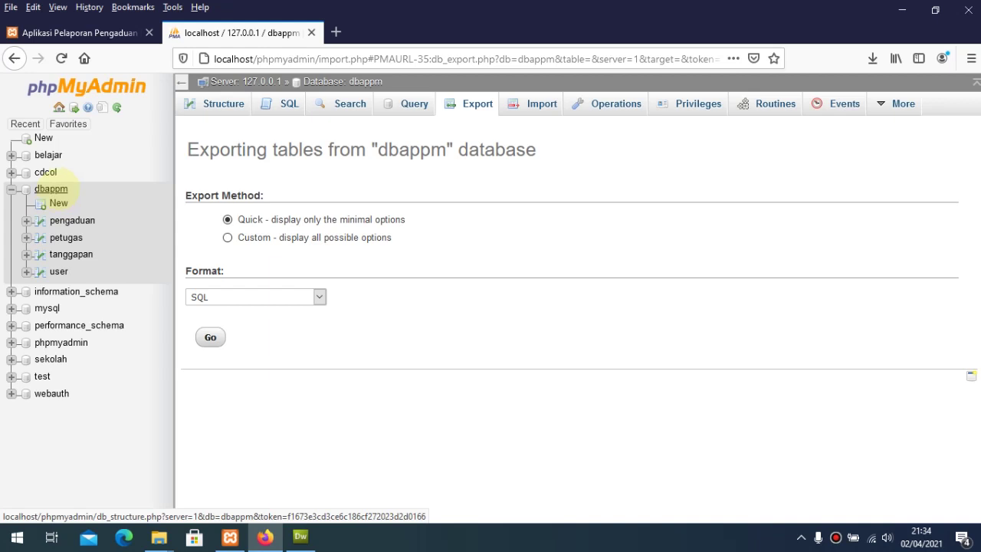
Step: Open the dbappm database's Import page and its file chooser
left_click(50, 189)
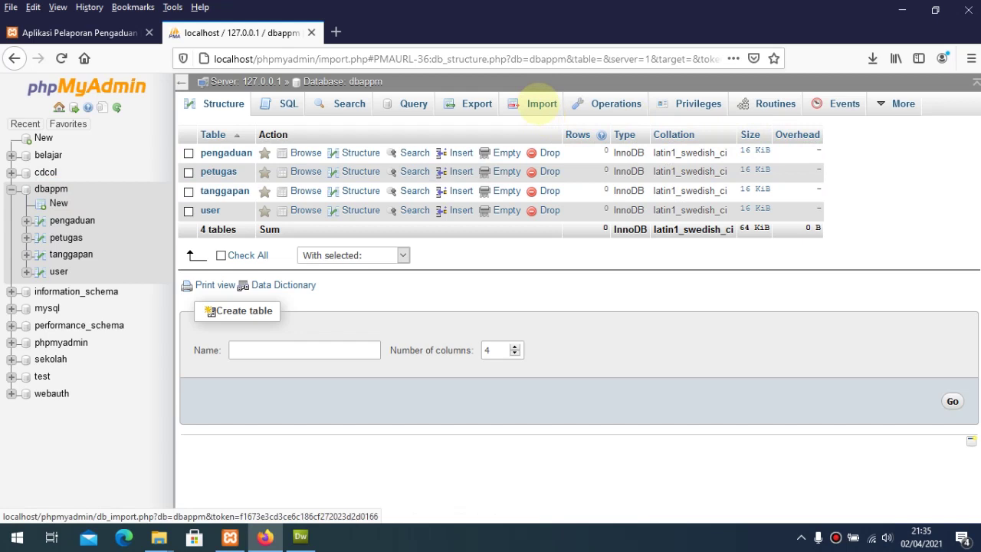
left_click(542, 103)
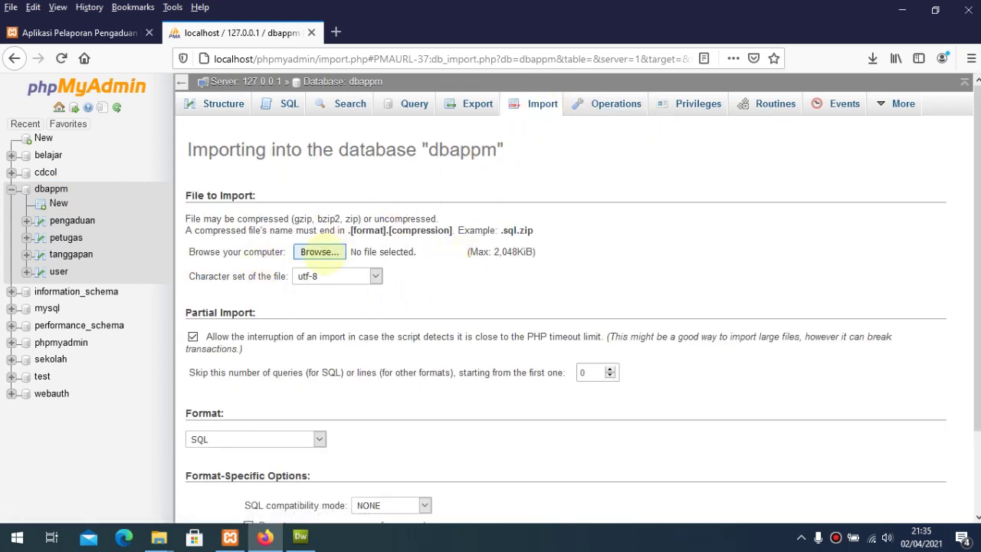
left_click(324, 255)
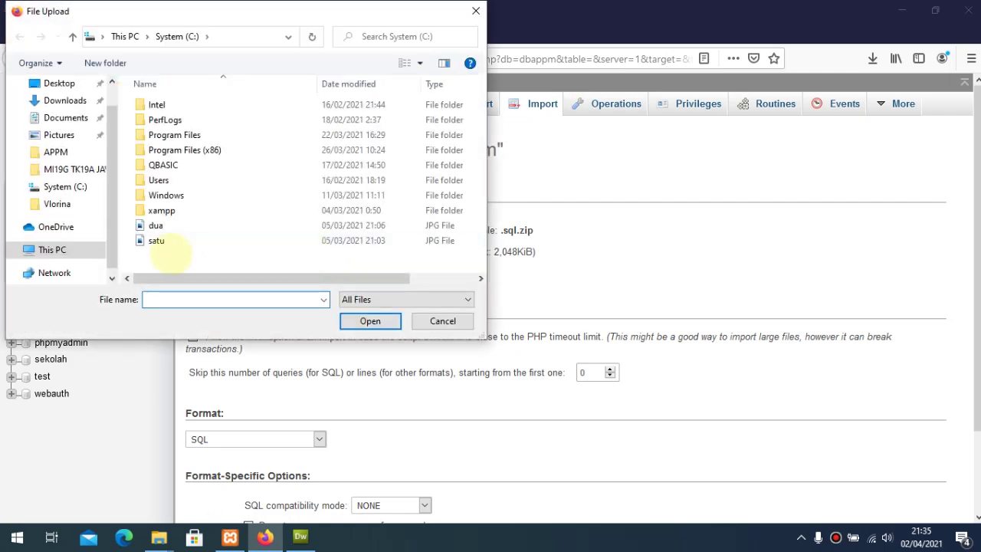
Step: Browse to xampp\htdocs\APPM, pick dbappm.sql, then cancel the file chooser
double_click(161, 210)
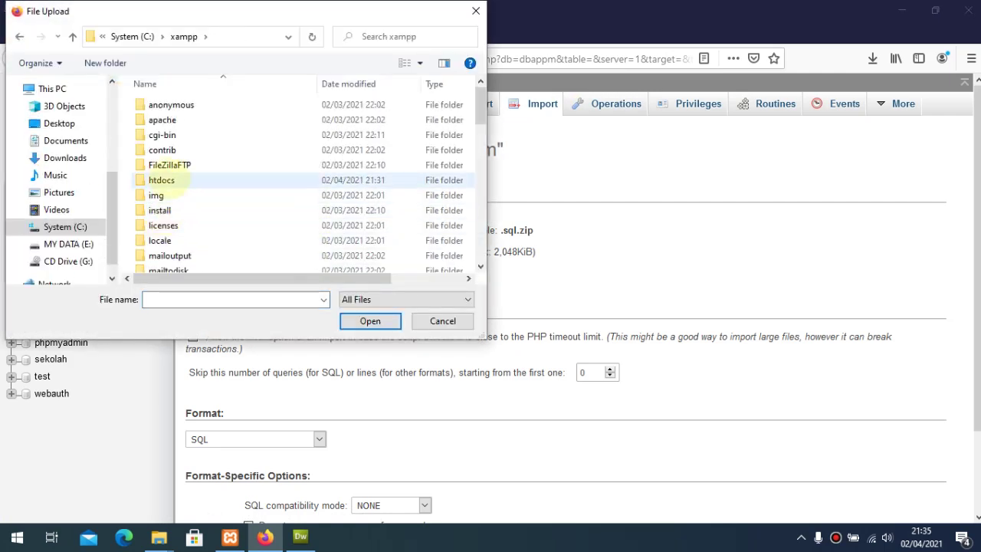
left_click(161, 180)
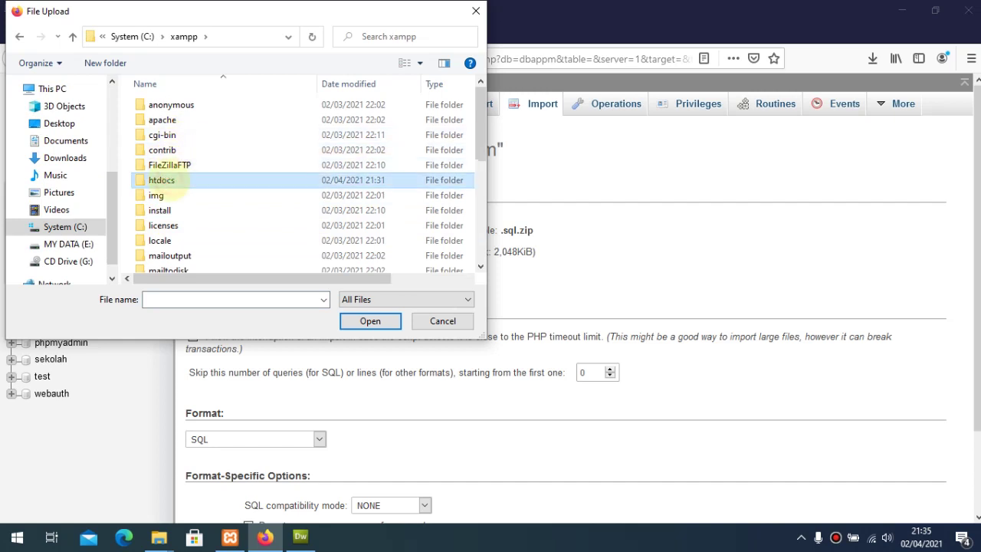
double_click(162, 181)
left_click(167, 104)
double_click(167, 104)
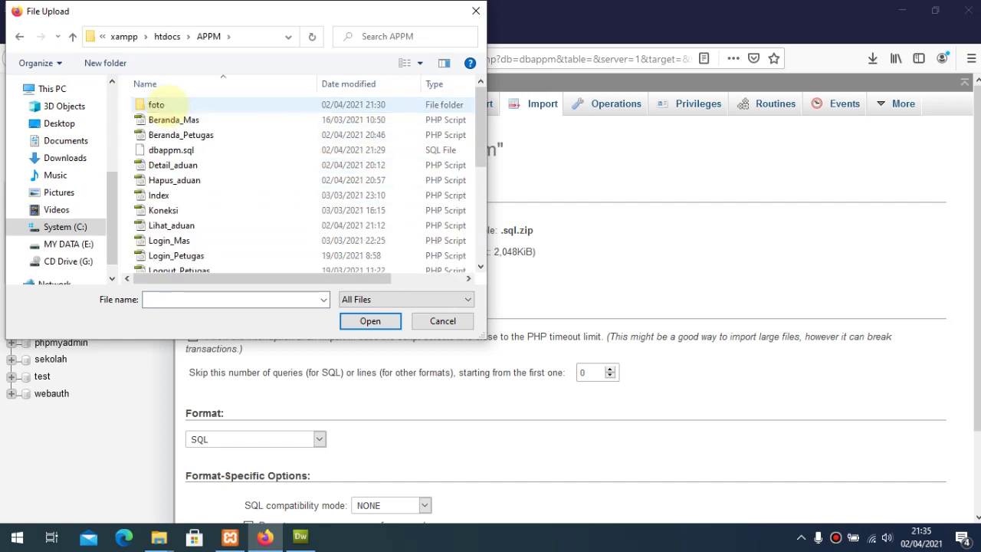
left_click(184, 150)
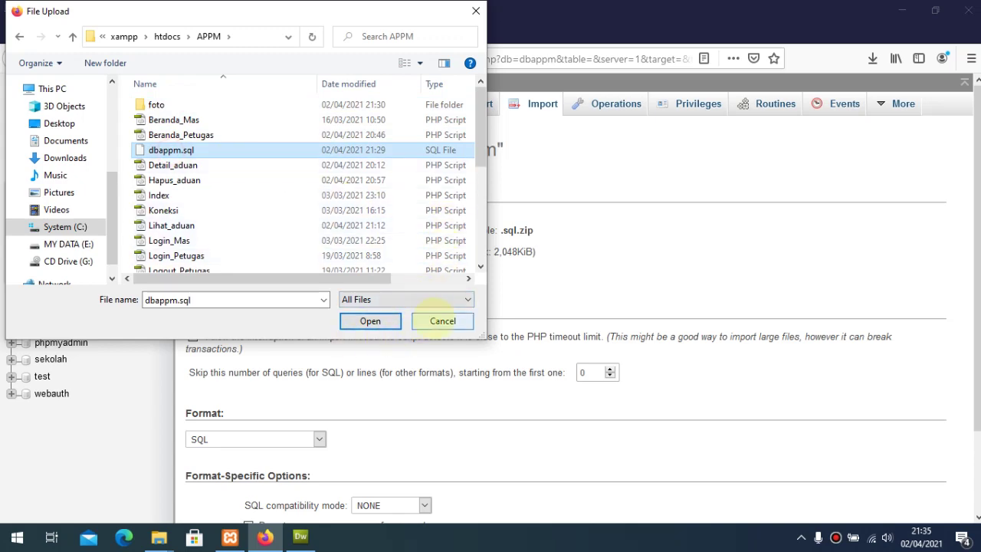
left_click(442, 320)
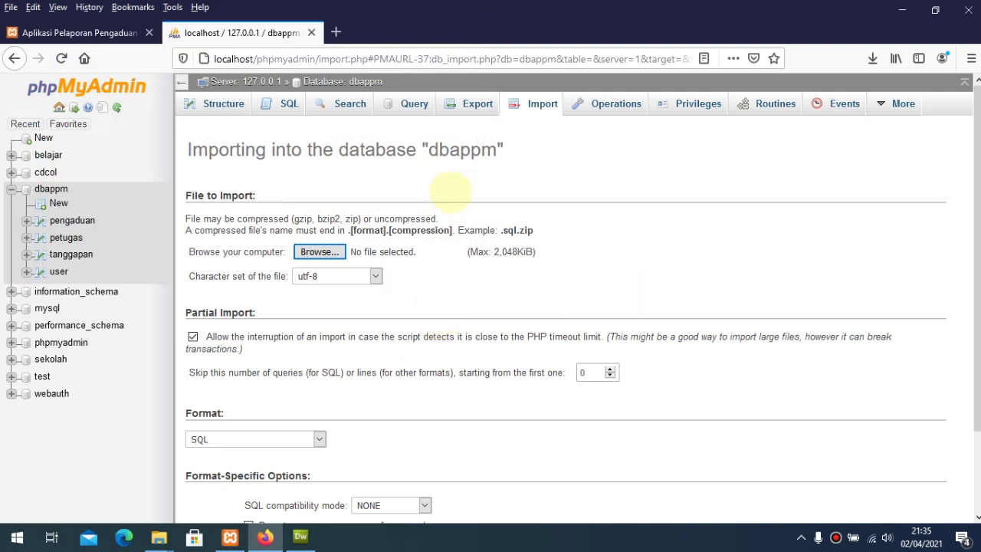
Step: Confirm the pengaduan, petugas, tanggapan and user tables are empty, then open petugas's Insert form
left_click(51, 189)
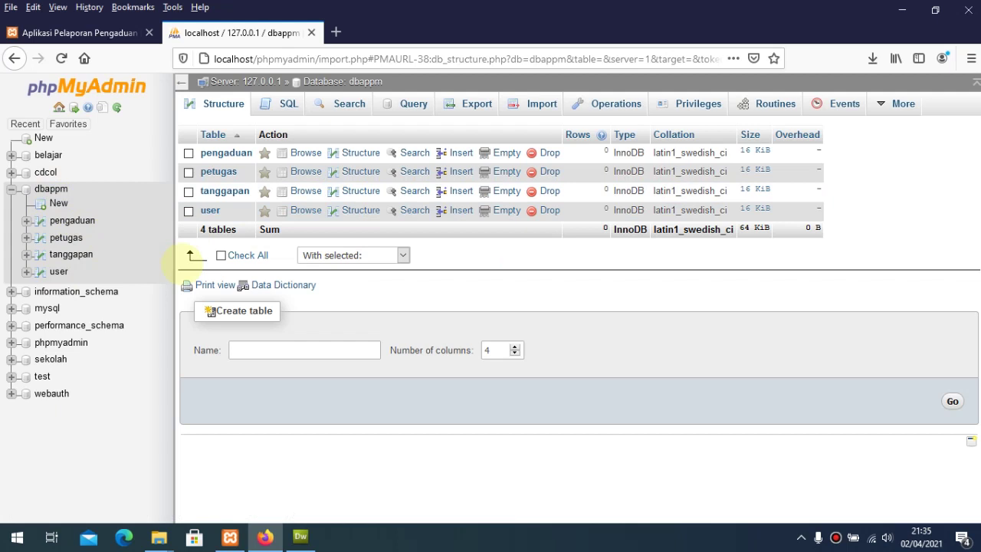
left_click(68, 221)
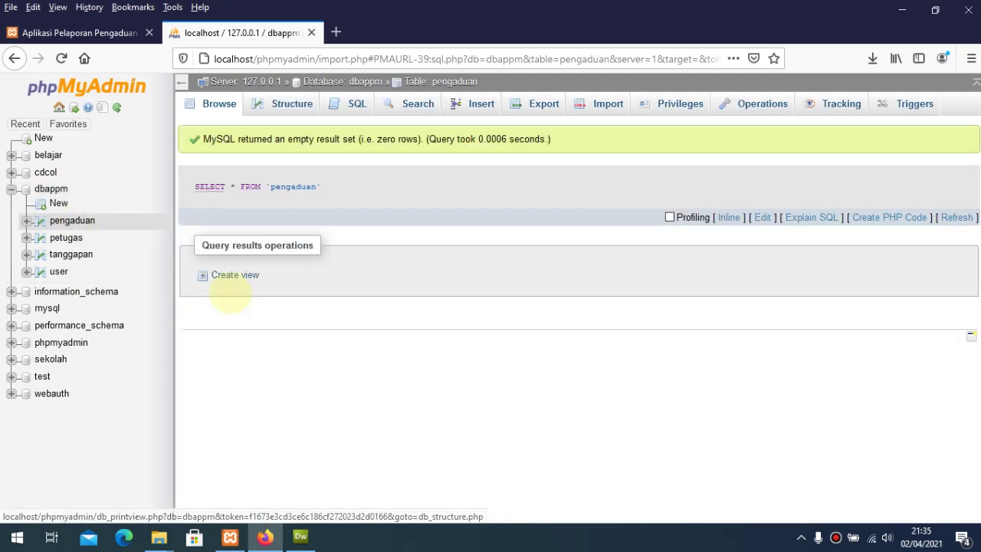
left_click(77, 238)
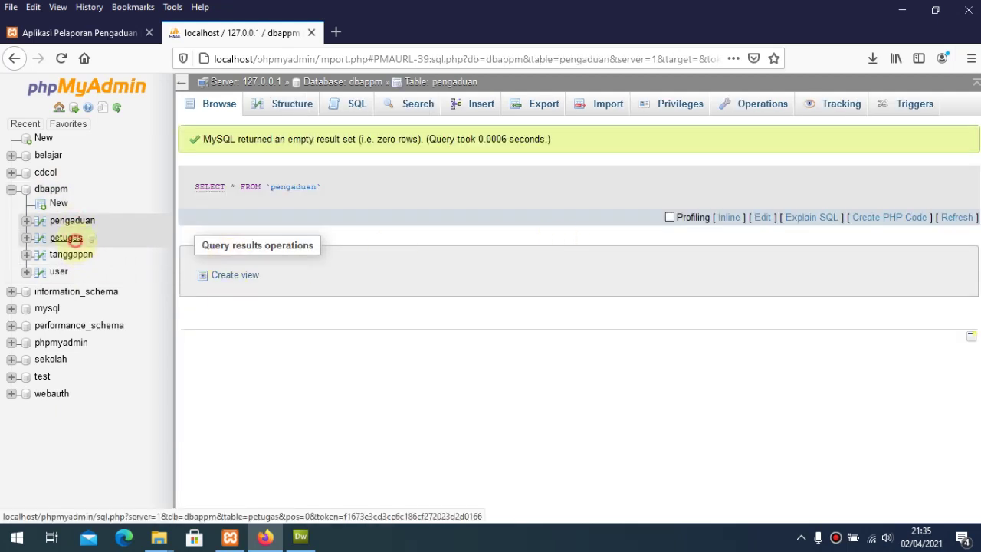
left_click(69, 255)
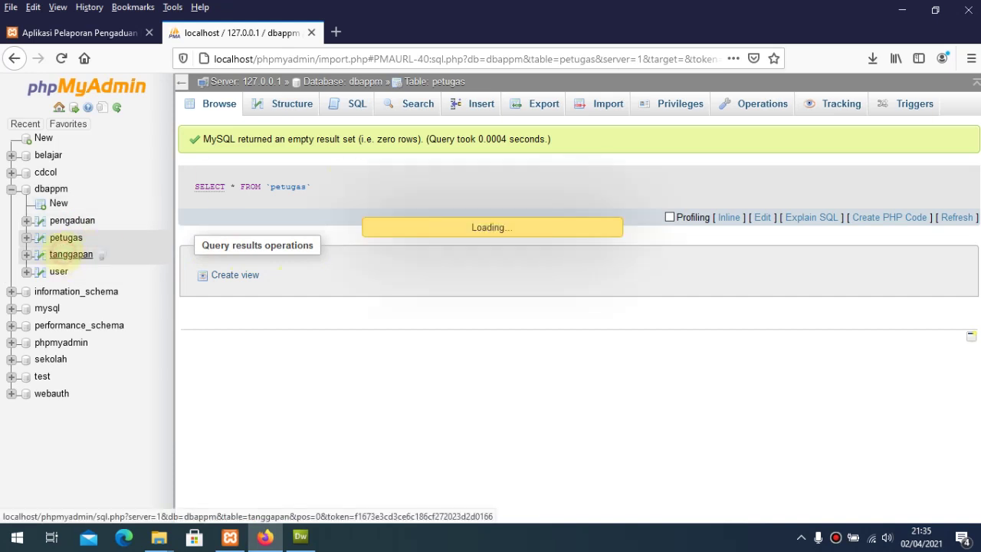
left_click(59, 271)
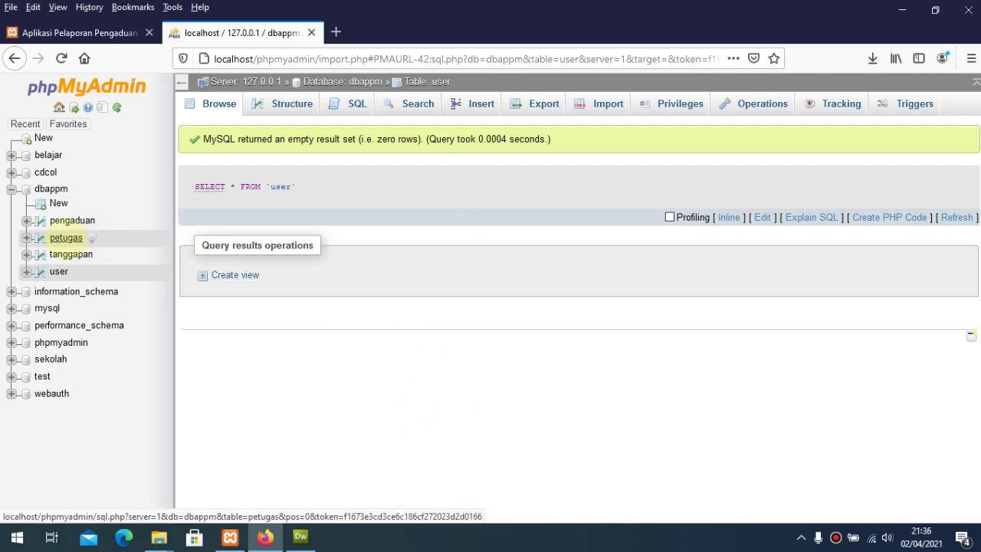
left_click(66, 238)
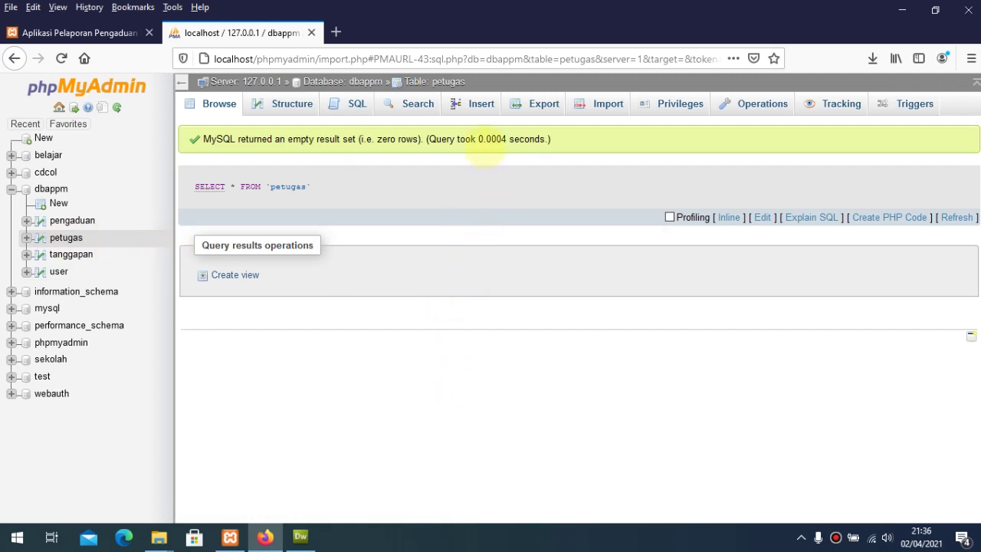
left_click(481, 106)
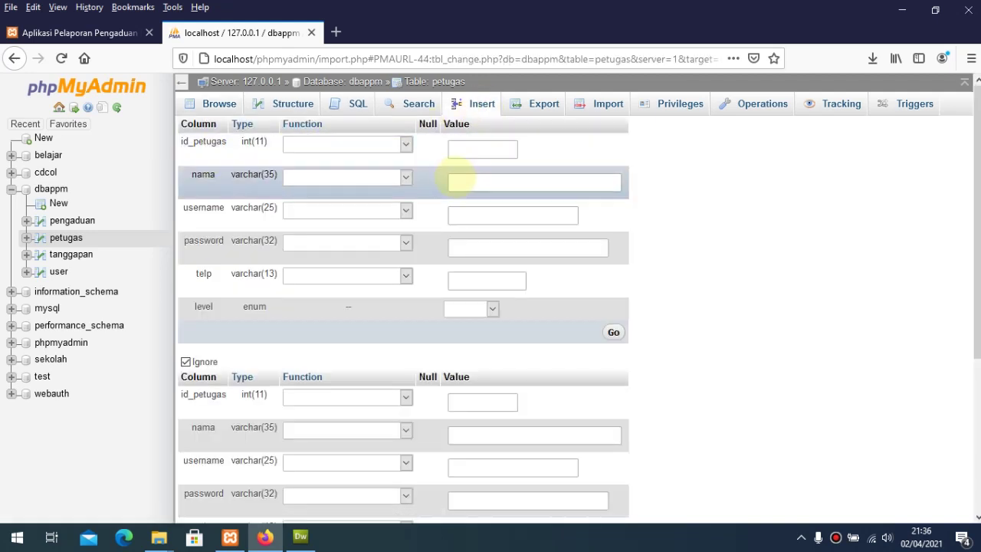
Step: Enter the officer's name, username 'Admin', a password and a phone number in the Insert form
left_click(453, 181)
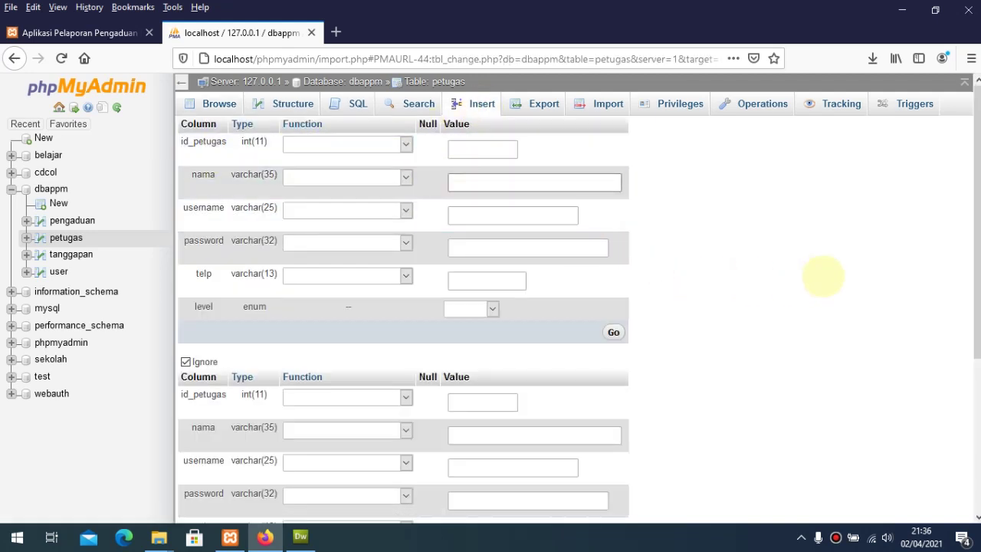
type("Bam")
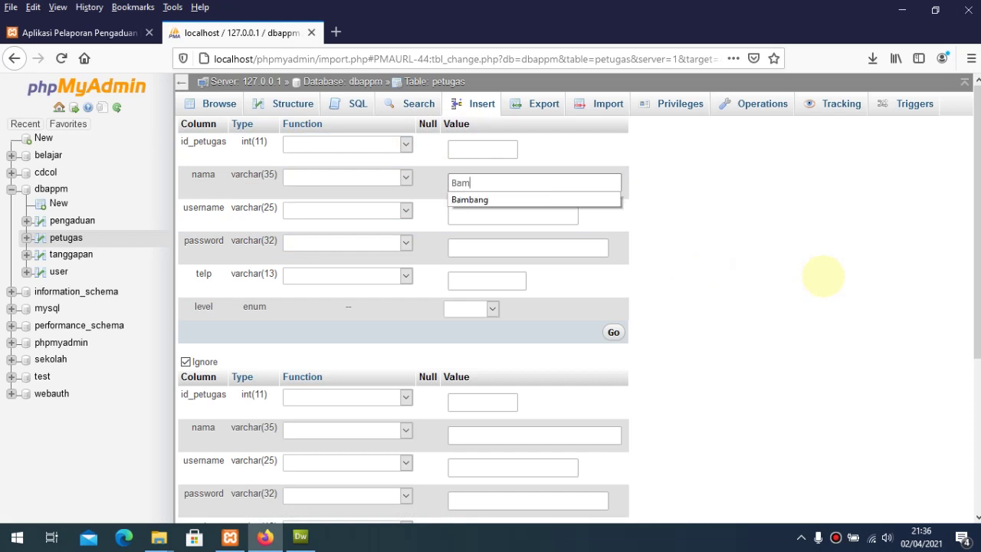
type("b")
key("Down")
key("Return")
key("Tab")
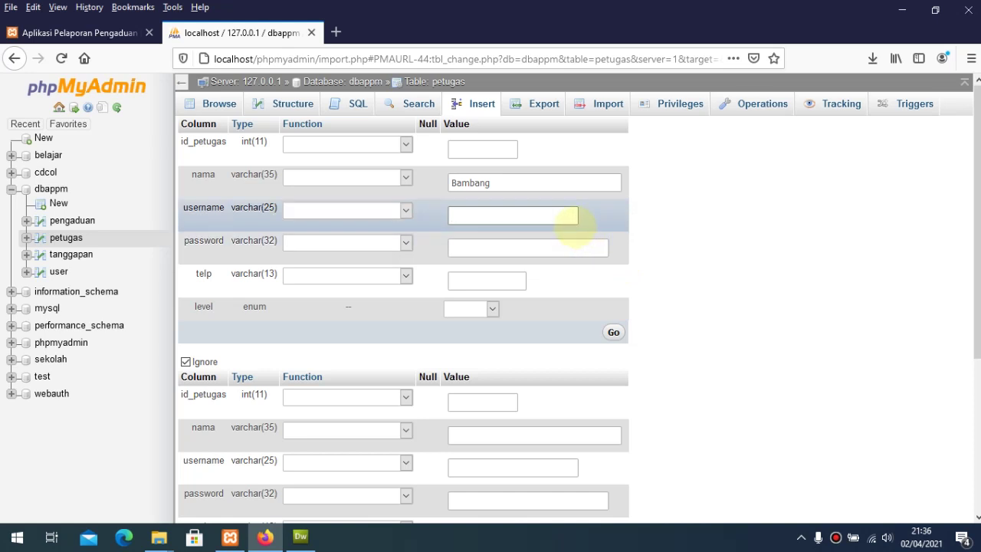
type("A")
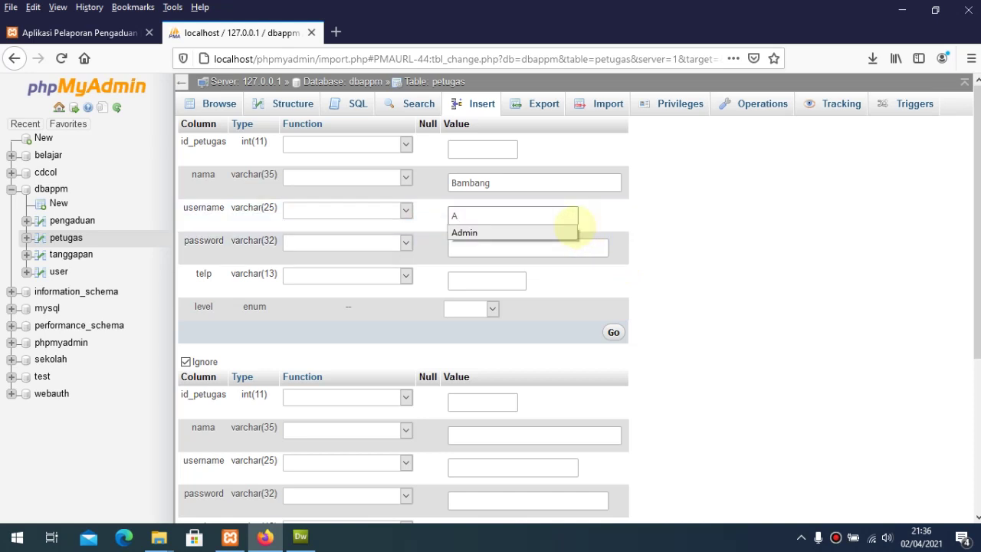
type("dmin")
key("Tab")
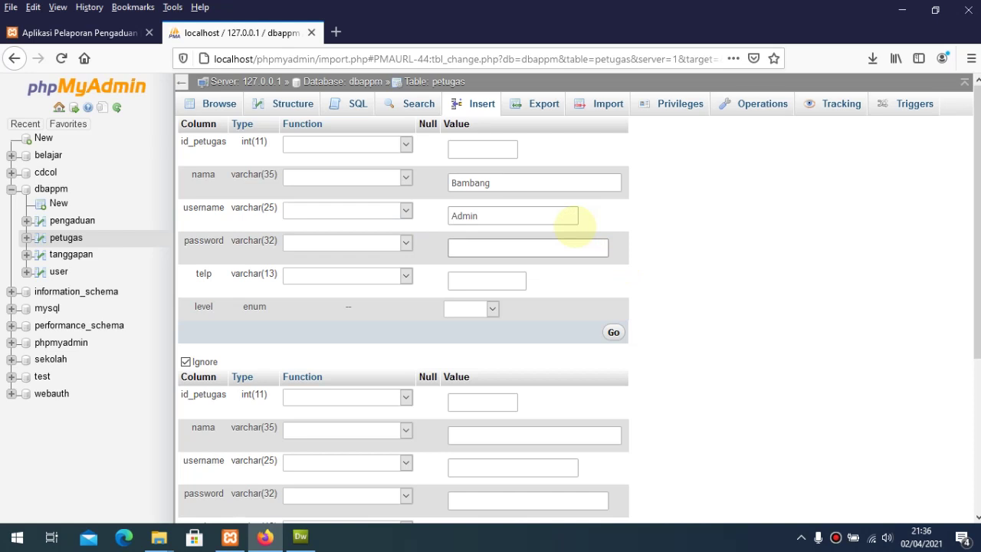
type("Admin")
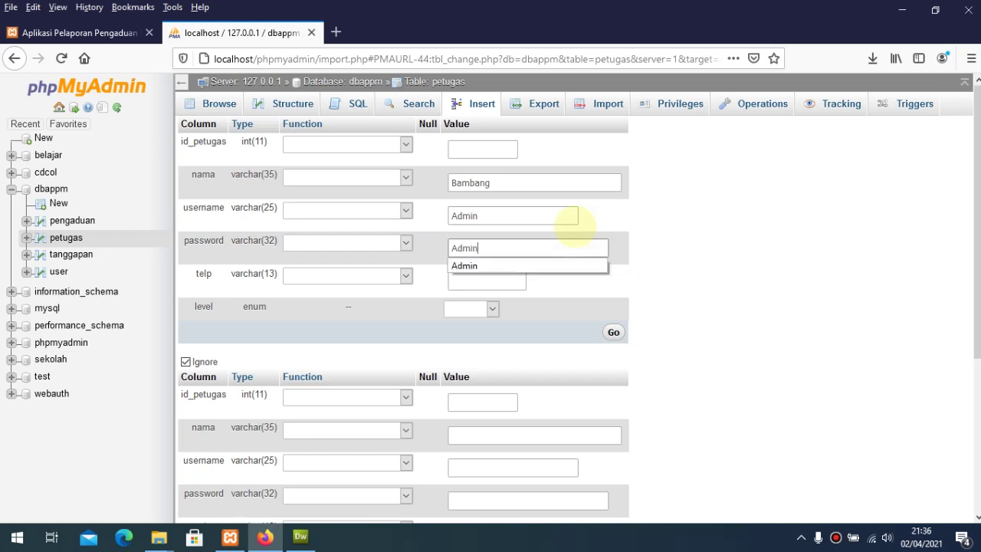
key("Tab")
type("0")
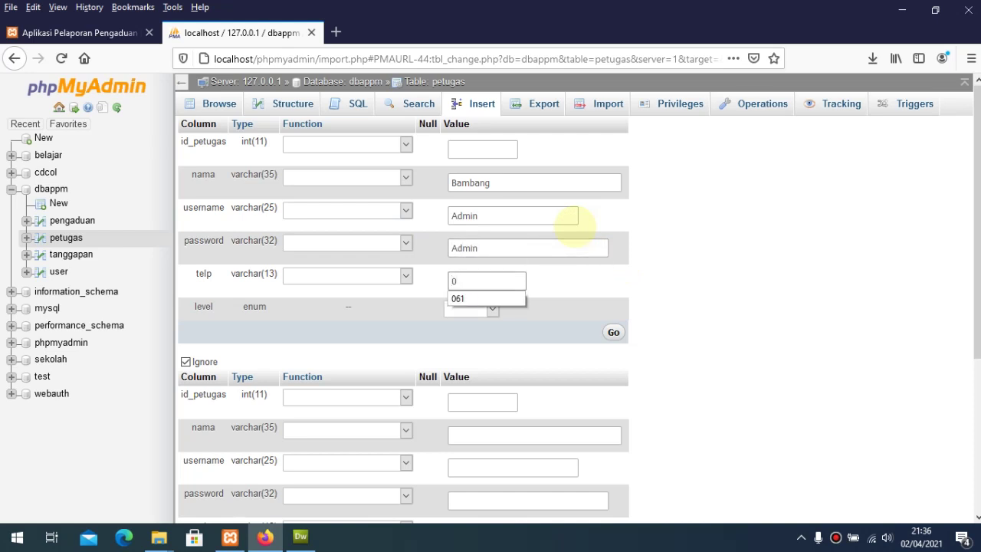
key("Down")
key("Return")
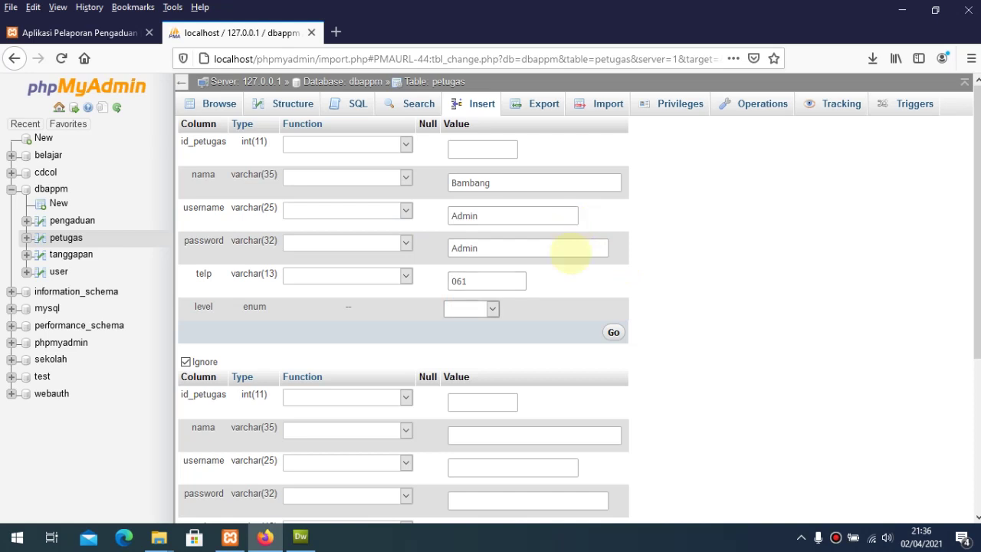
Step: Set the officer's level to admin and save the new petugas row
left_click(492, 308)
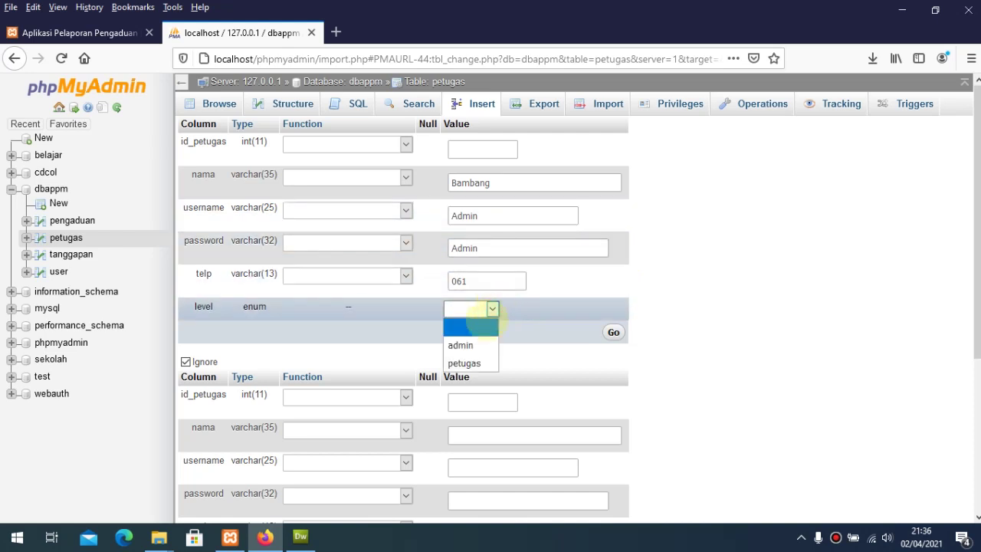
left_click(464, 343)
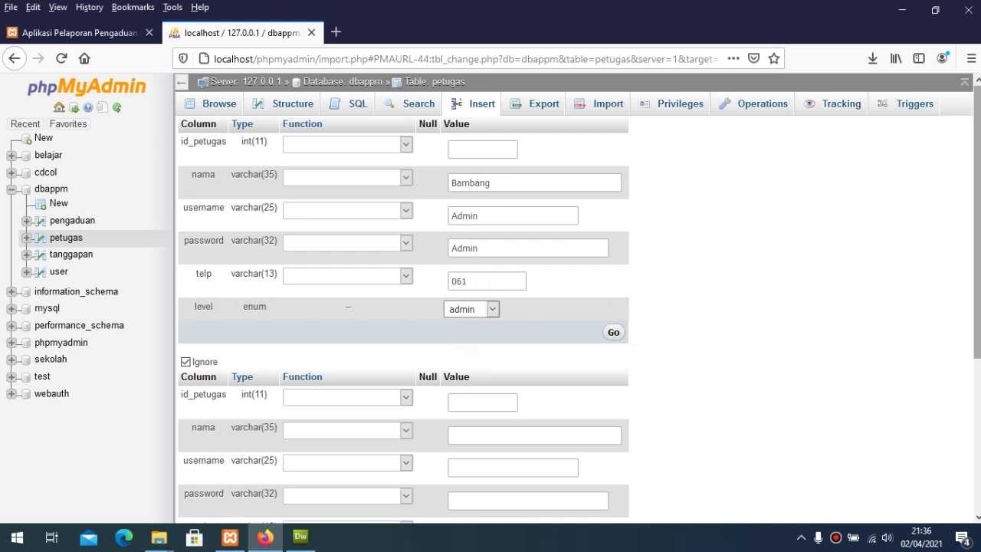
scroll(958, 291, "down", 2)
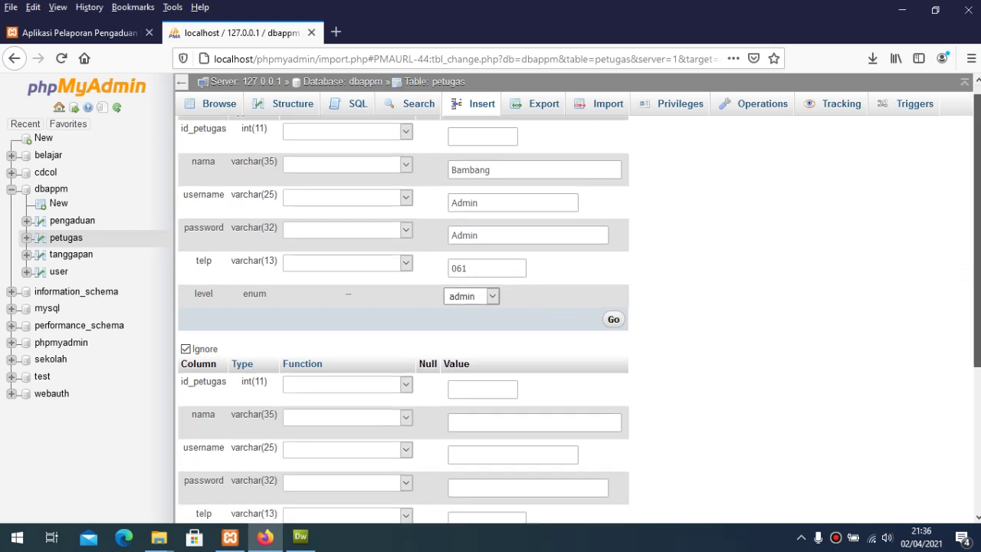
scroll(959, 291, "up", 2)
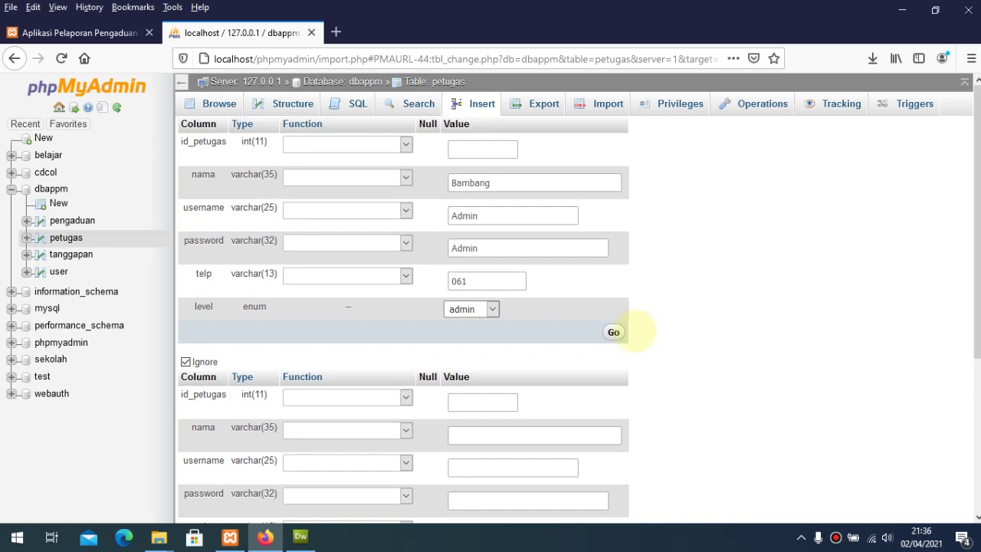
left_click(613, 332)
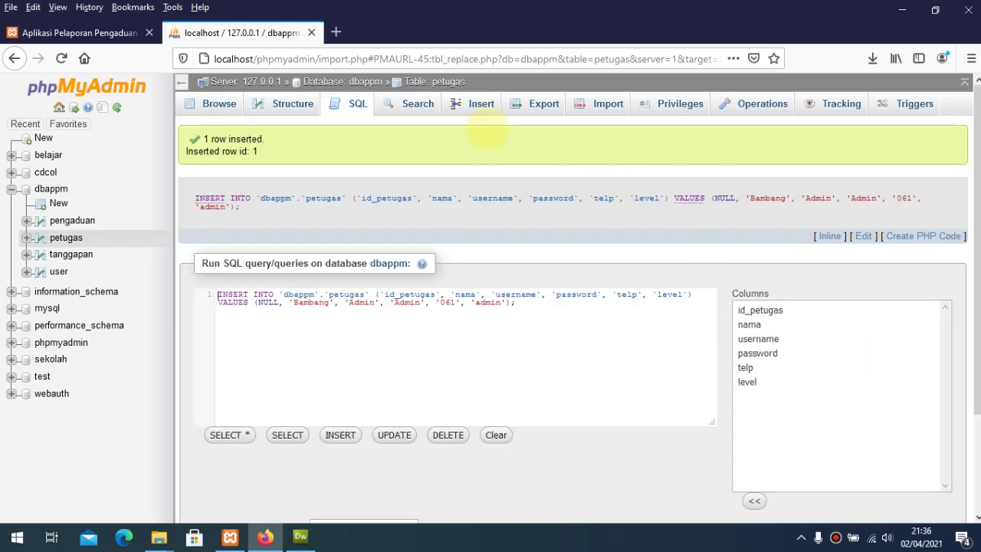
left_click(481, 105)
Step: Fill in the second officer's name, username 'Operator', a password and a phone number
left_click(476, 181)
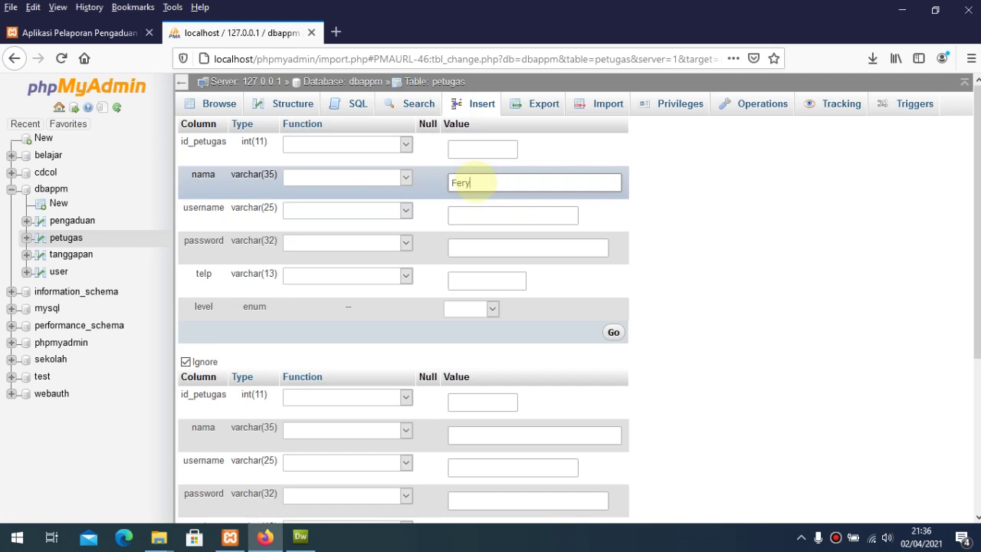
left_click(477, 214)
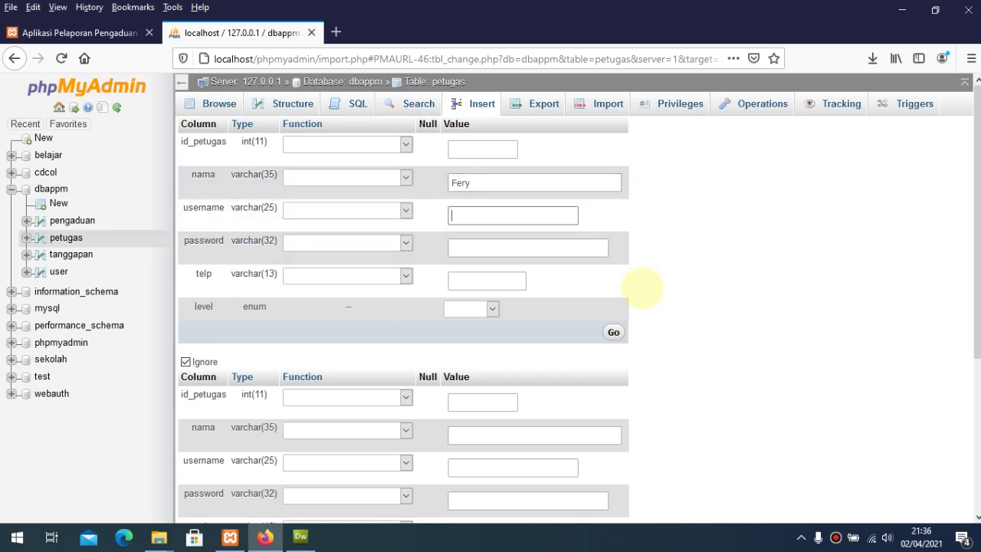
type("Operator")
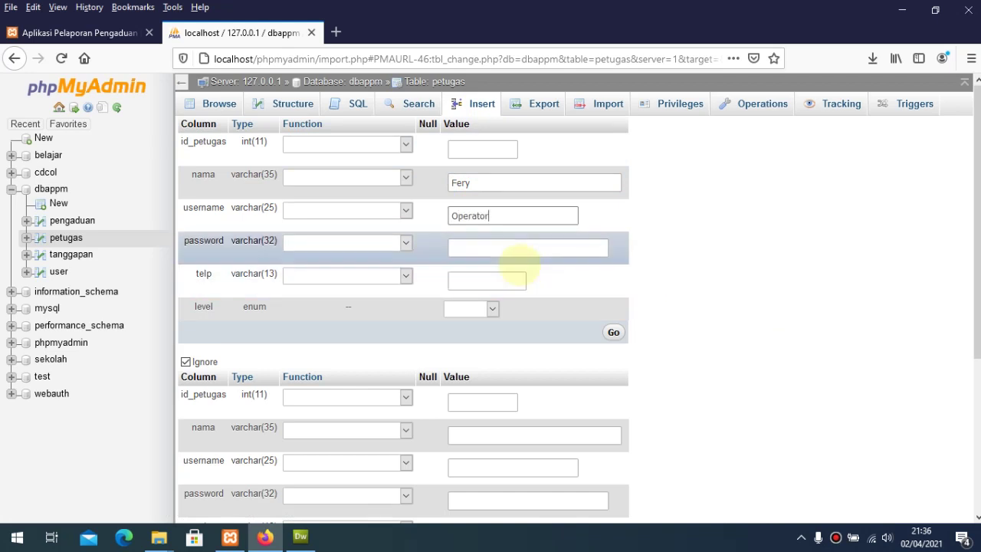
left_click(515, 251)
type("Operator")
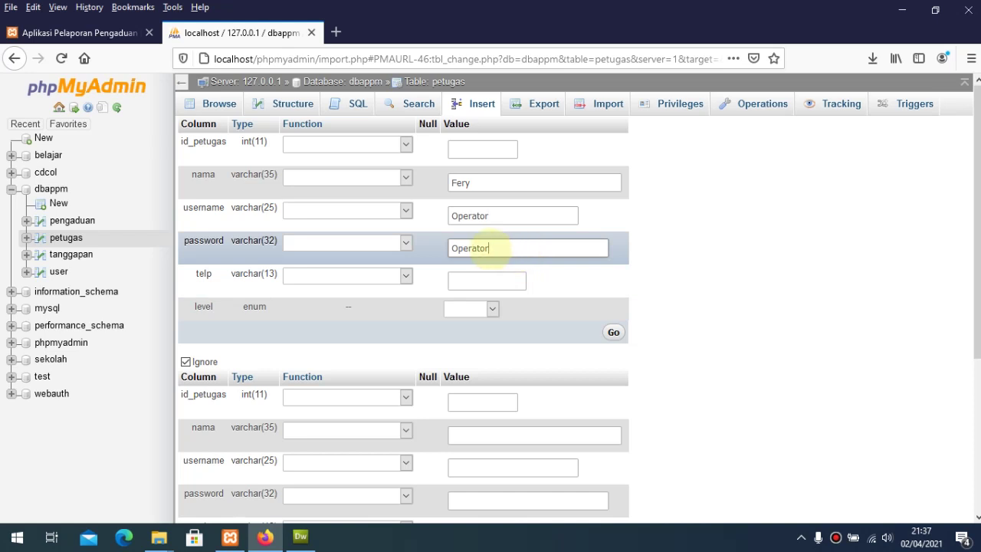
left_click(467, 277)
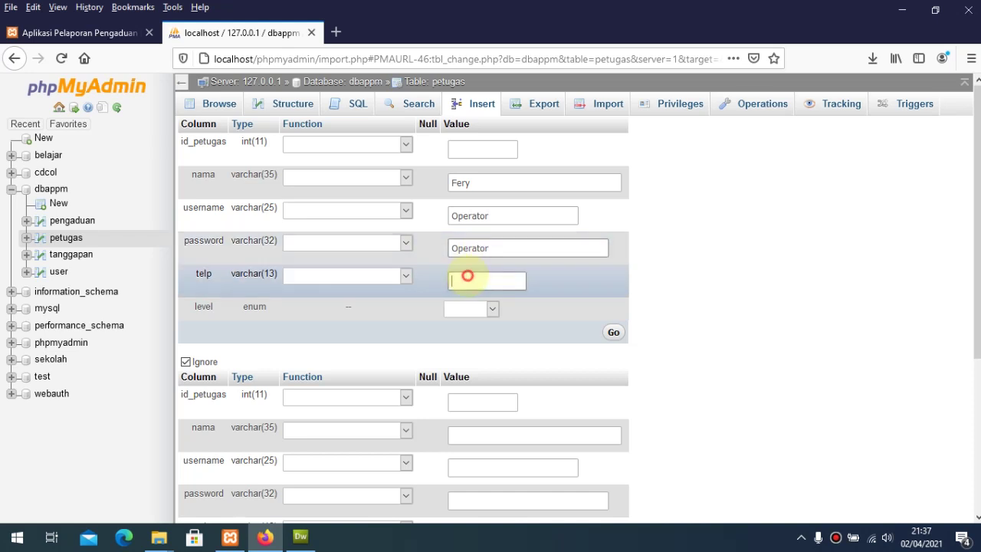
type("06")
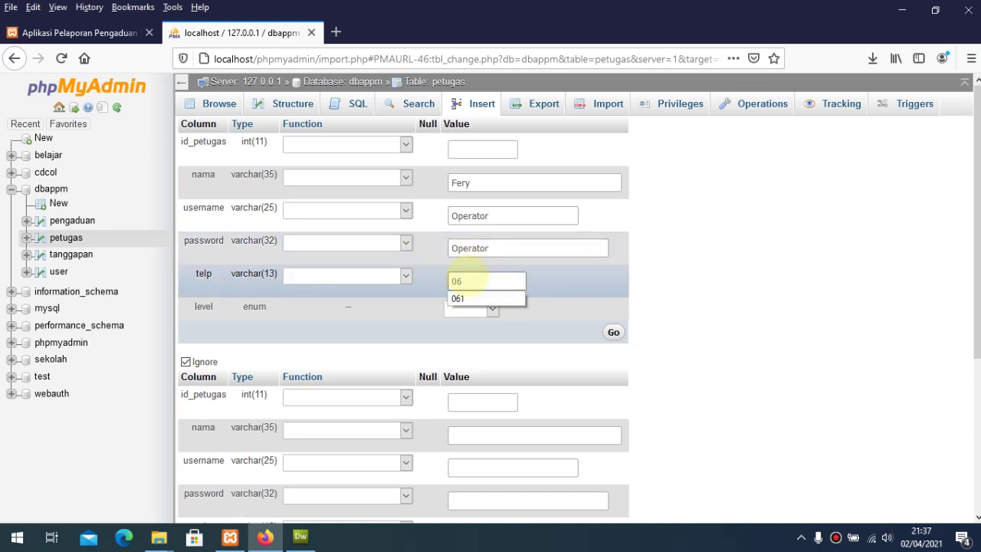
type("2")
Step: Set the level to petugas, save the row, and list both petugas rows
left_click(491, 308)
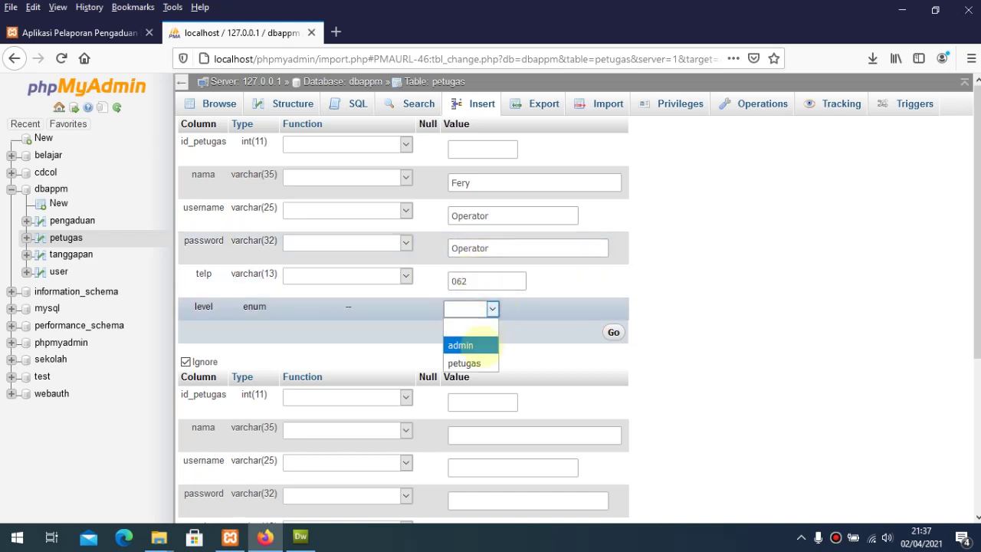
left_click(470, 364)
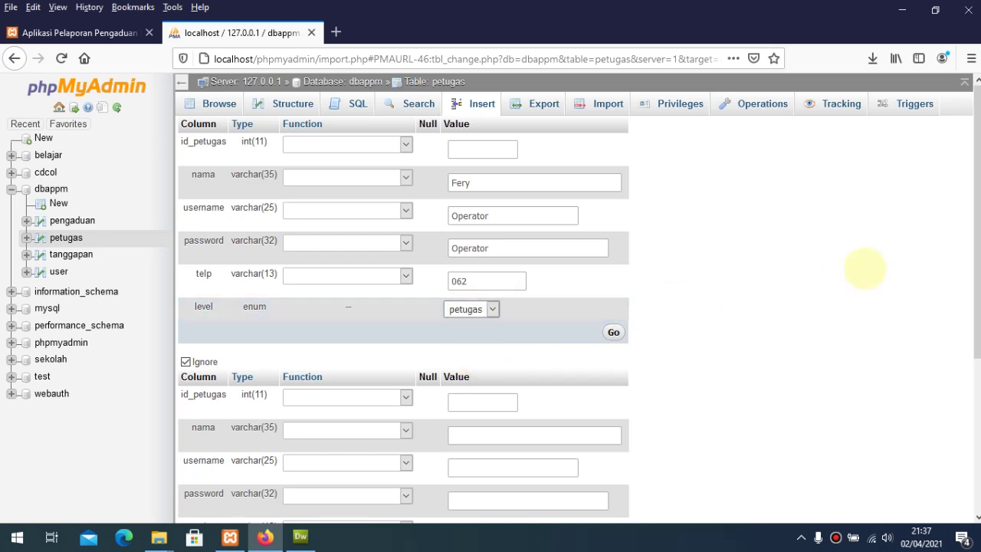
left_click(613, 331)
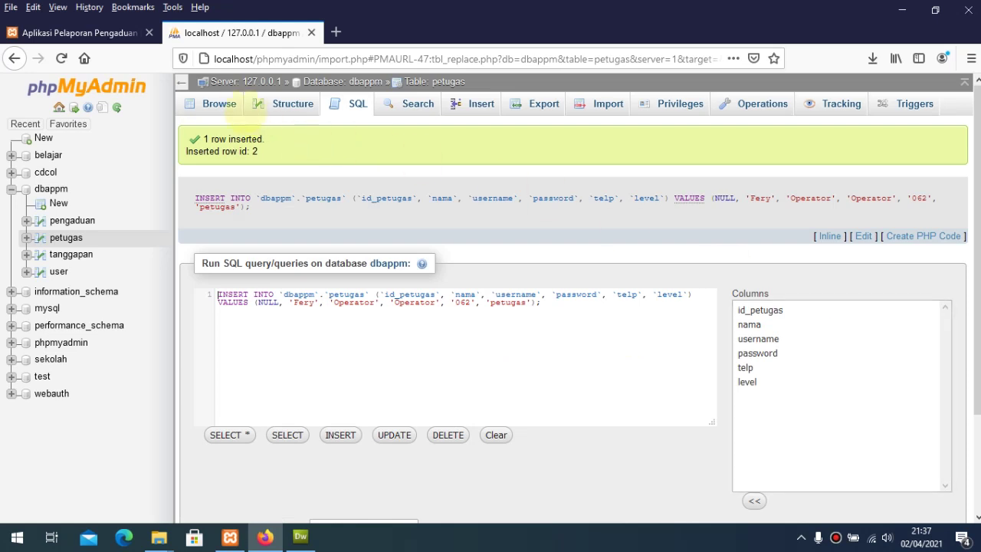
left_click(218, 105)
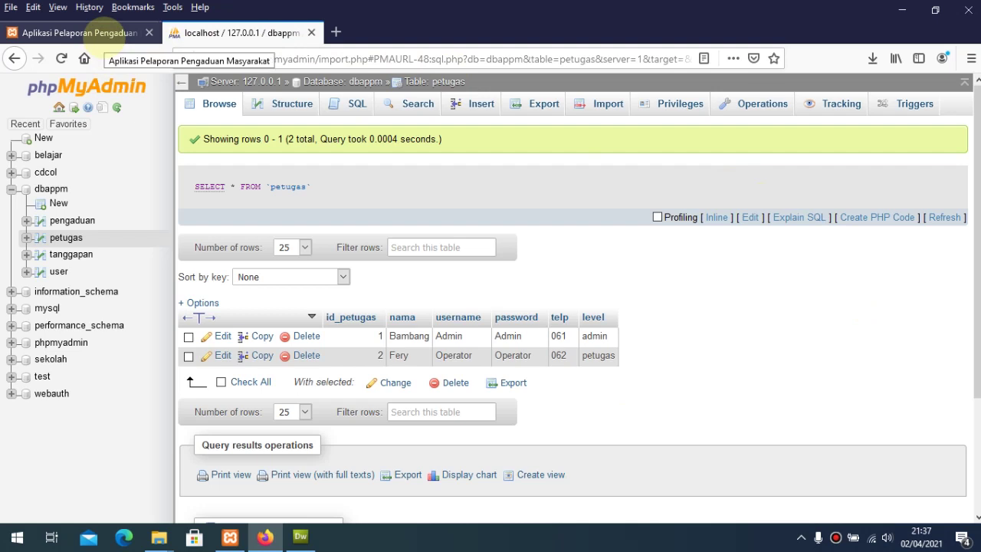
left_click(101, 35)
Step: Reload localhost/appm/ and open the public registration form
left_click(265, 60)
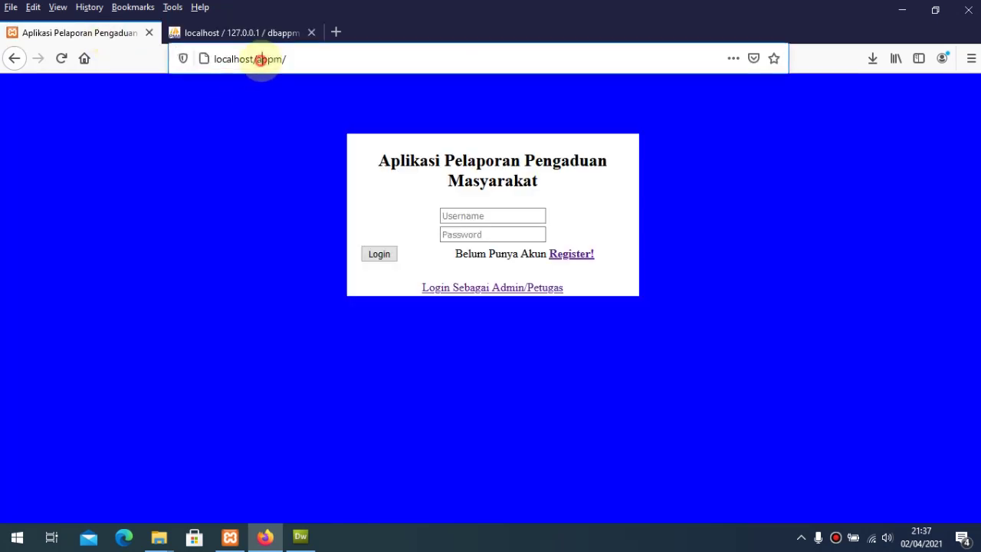
key("Return")
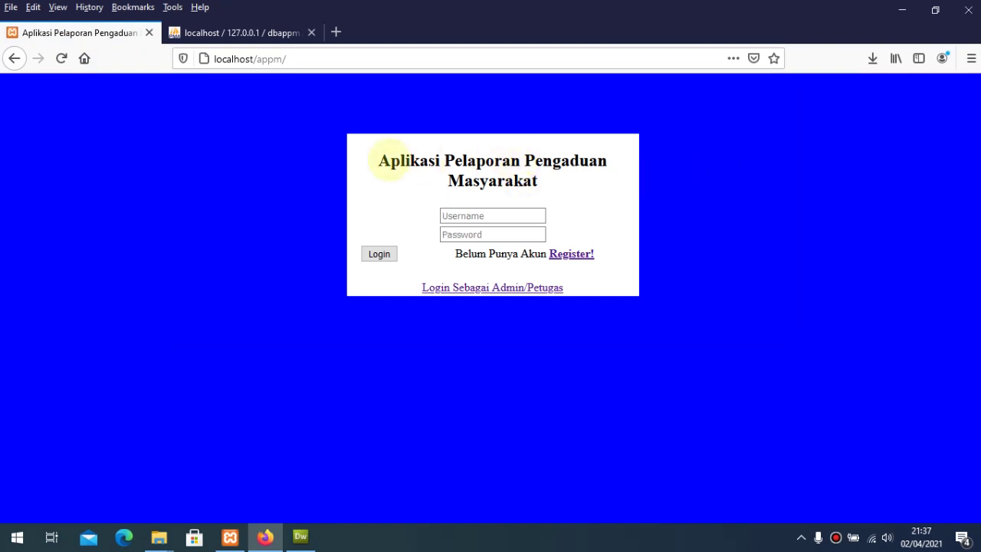
left_click(457, 212)
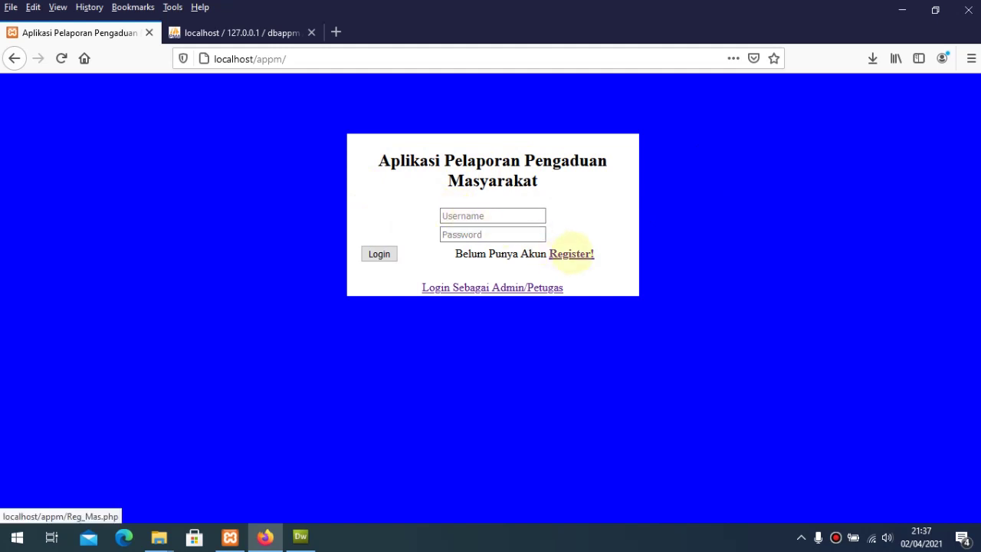
left_click(572, 253)
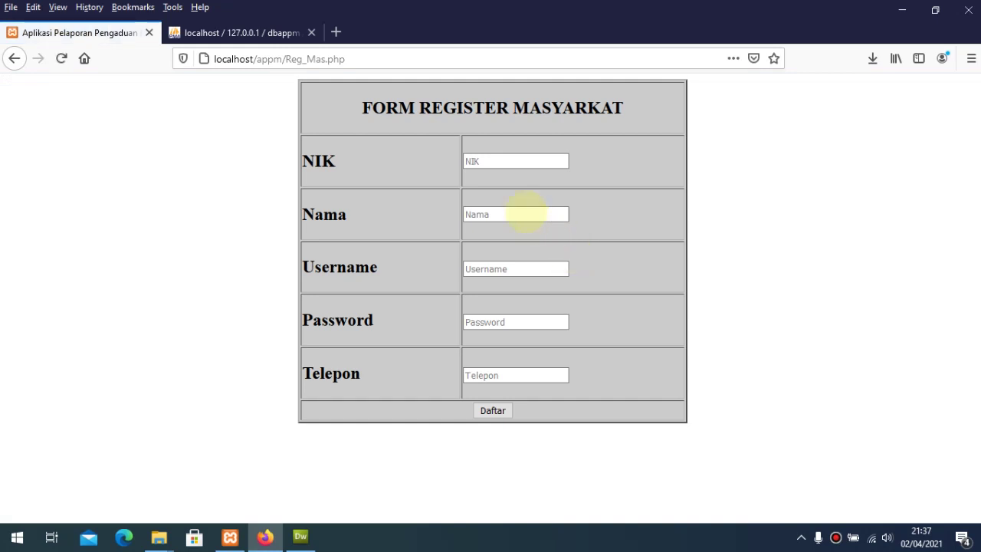
Step: Enter the citizen's NIK and full name in the registration form
left_click(487, 162)
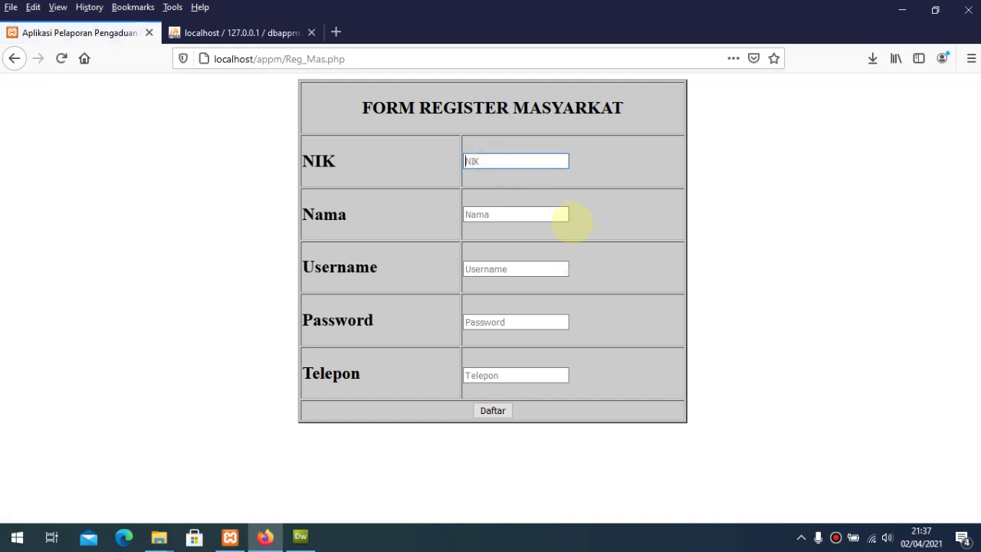
type("000")
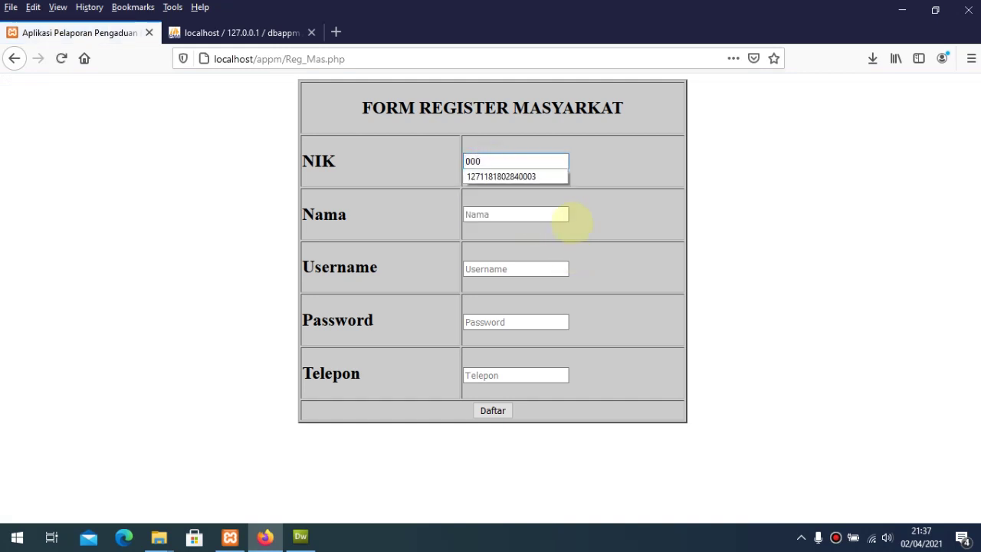
type("1")
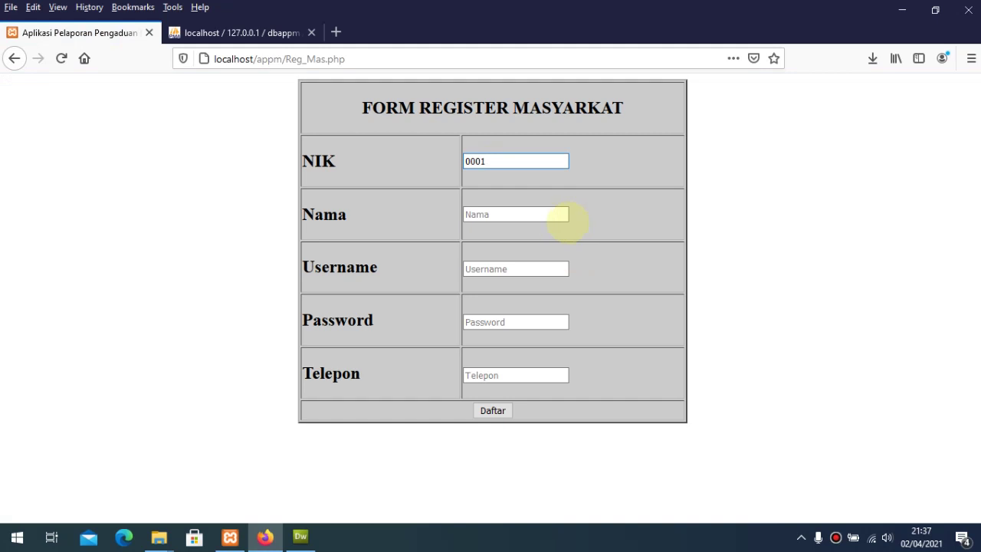
left_click(522, 217)
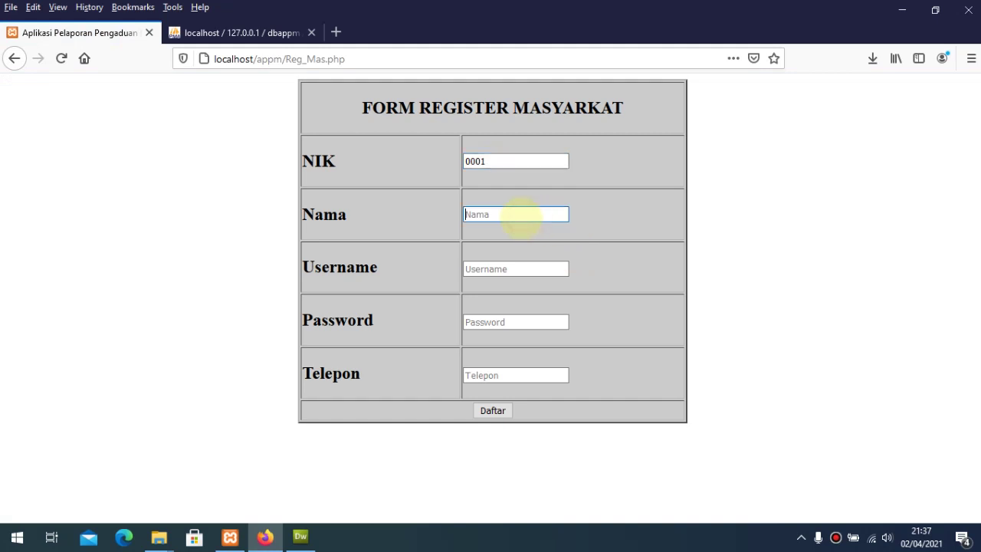
left_click(483, 268)
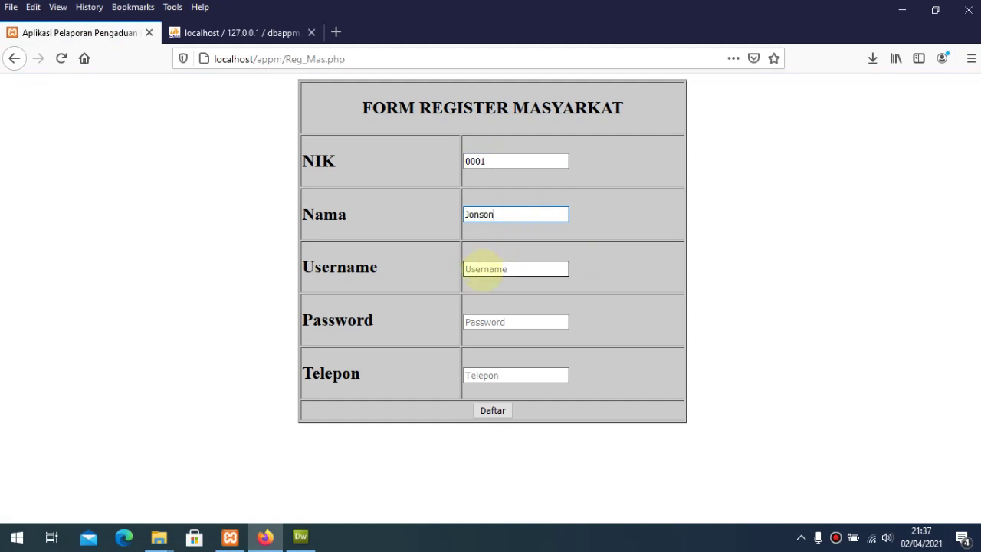
left_click(523, 216)
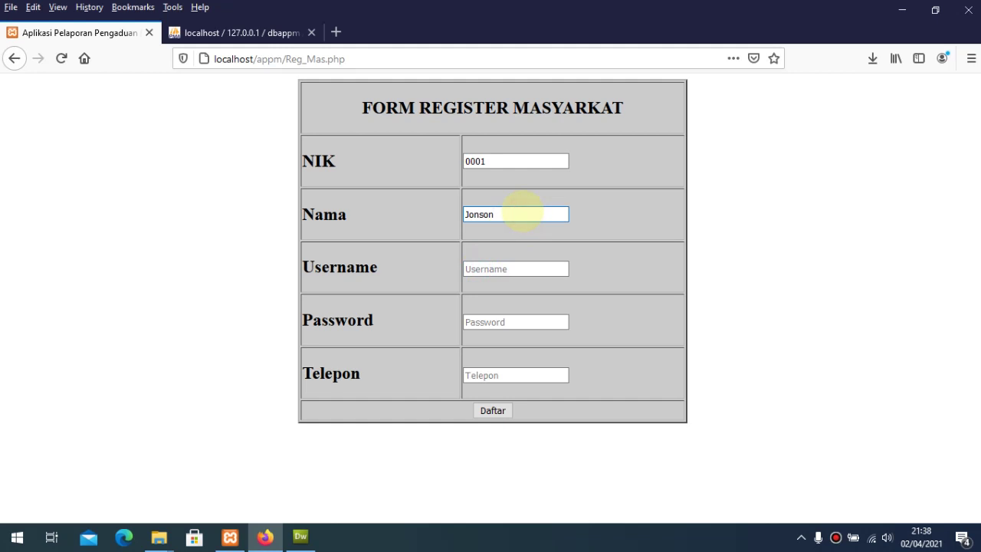
Step: Add a username, password and phone number, then submit the registration with Daftar
left_click(481, 272)
type("j")
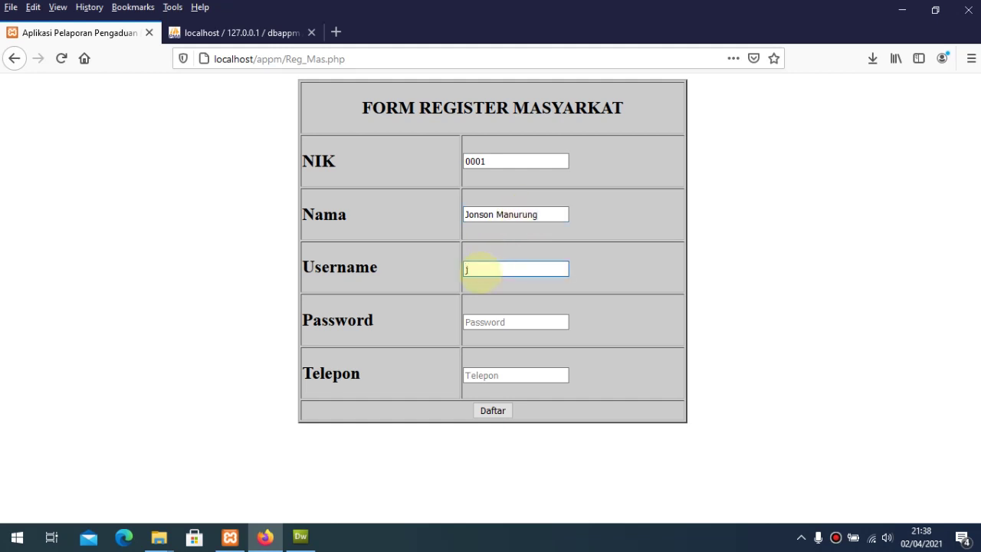
type("nonson")
left_click(496, 321)
type("12")
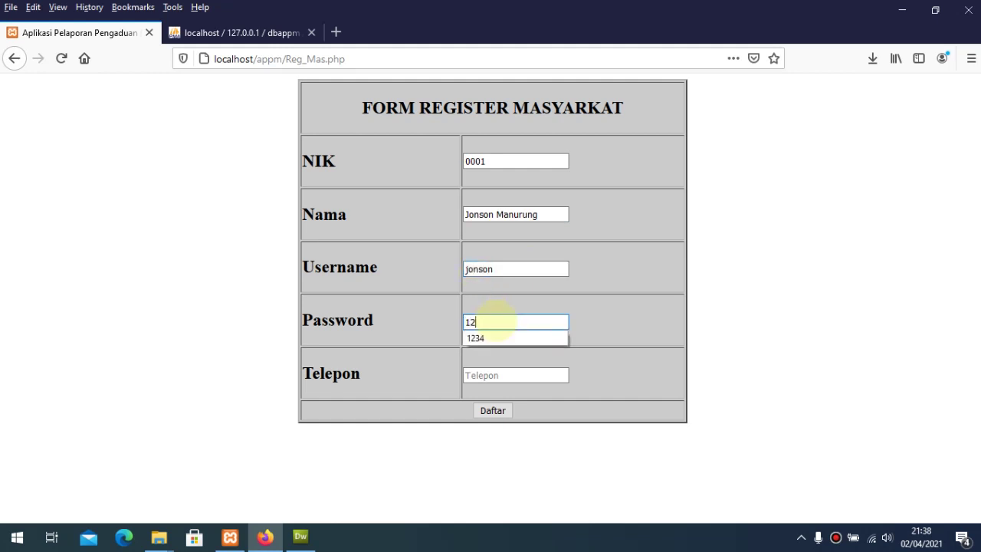
type("34")
left_click(603, 314)
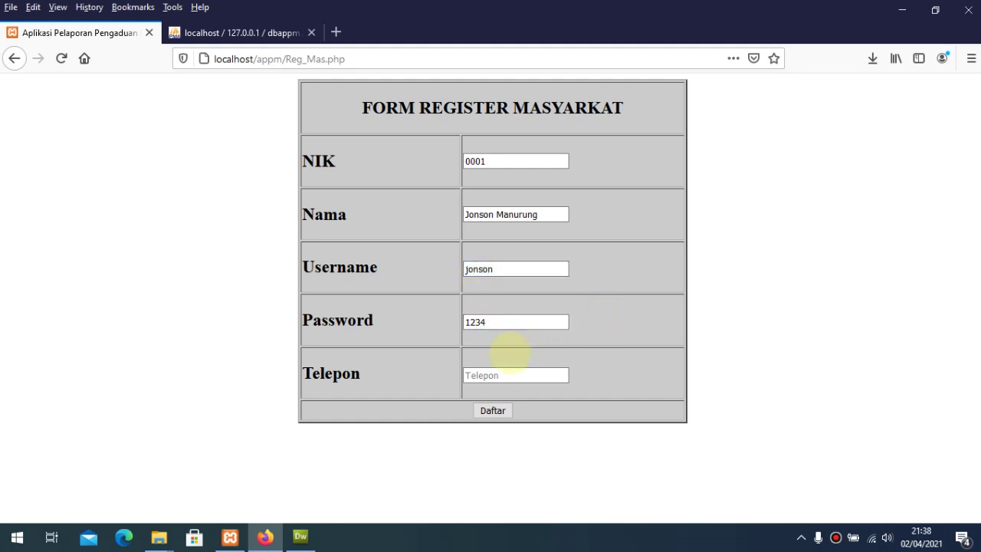
left_click(499, 374)
type("8888")
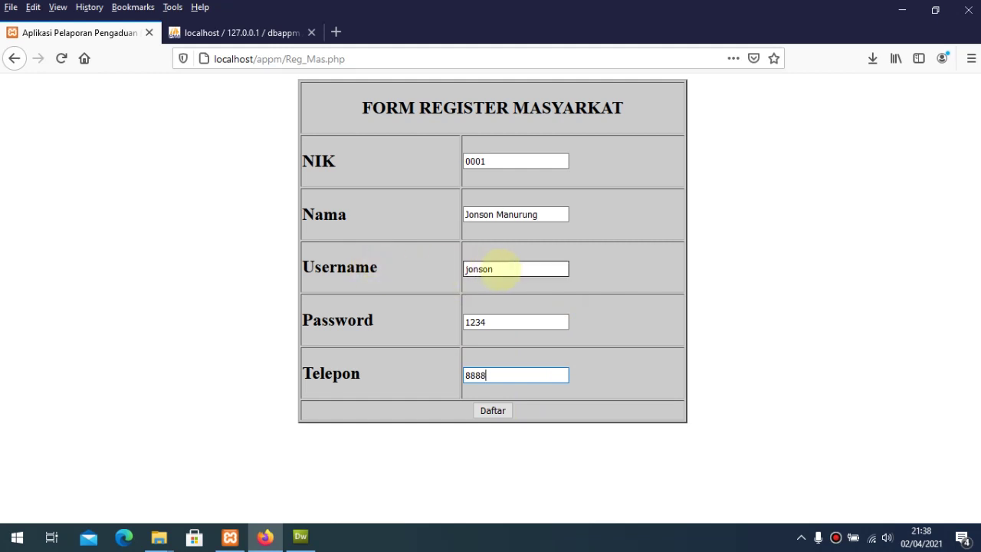
left_click(496, 411)
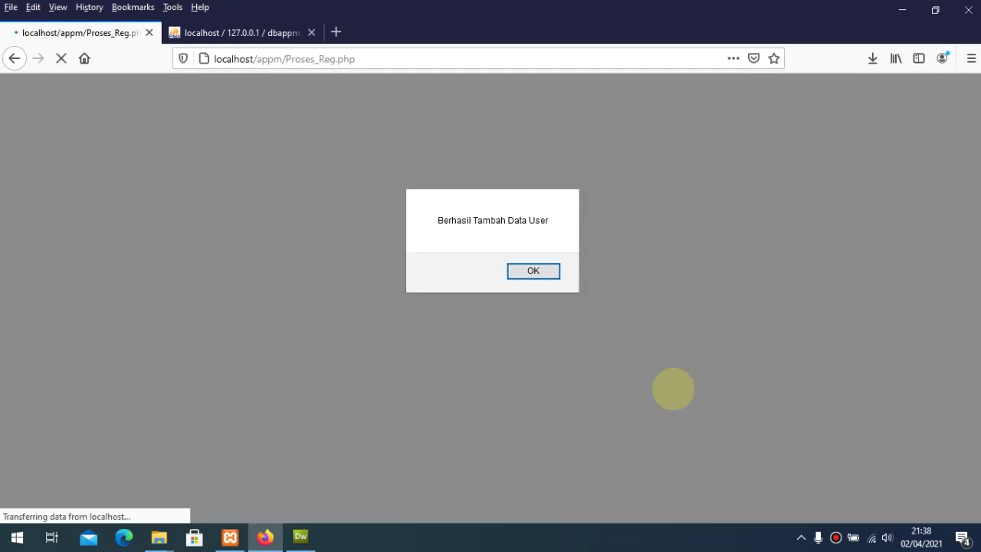
Step: Dismiss the confirmation and start a second registration with the new citizen's NIK, name and username
left_click(535, 272)
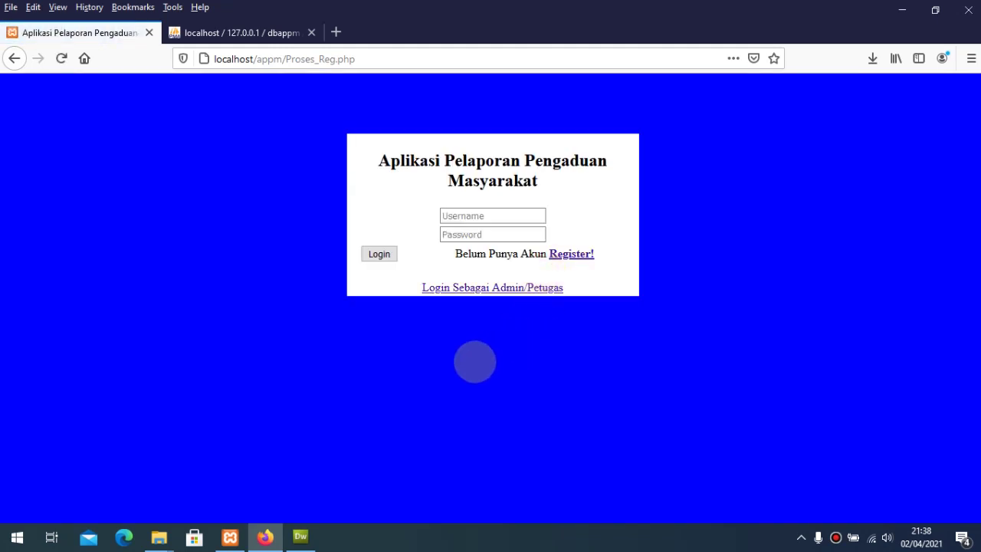
left_click(571, 254)
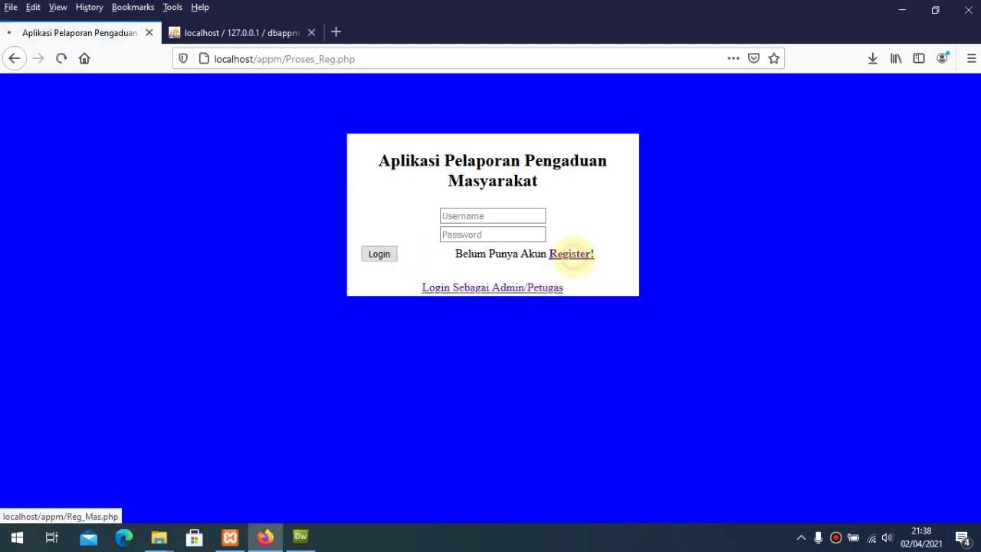
left_click(477, 162)
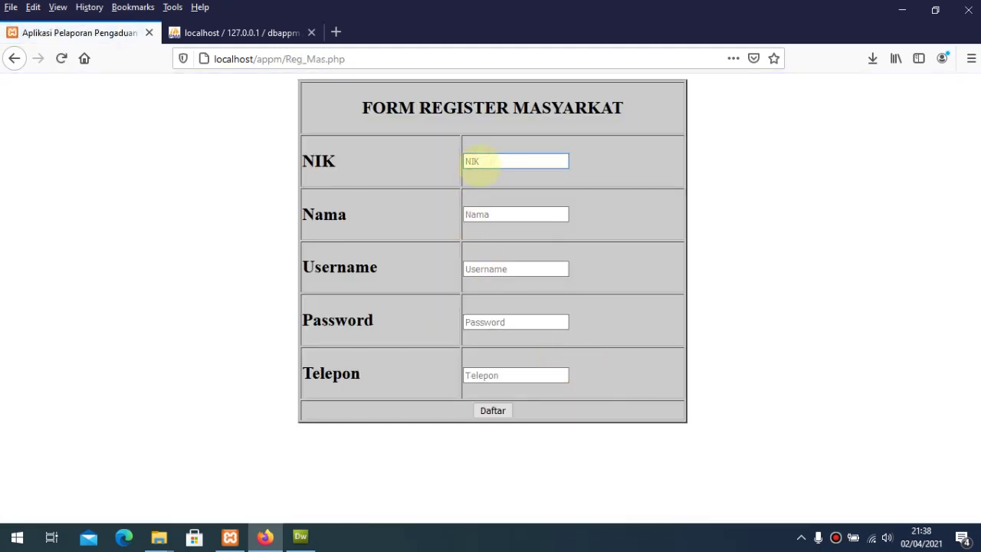
type("000")
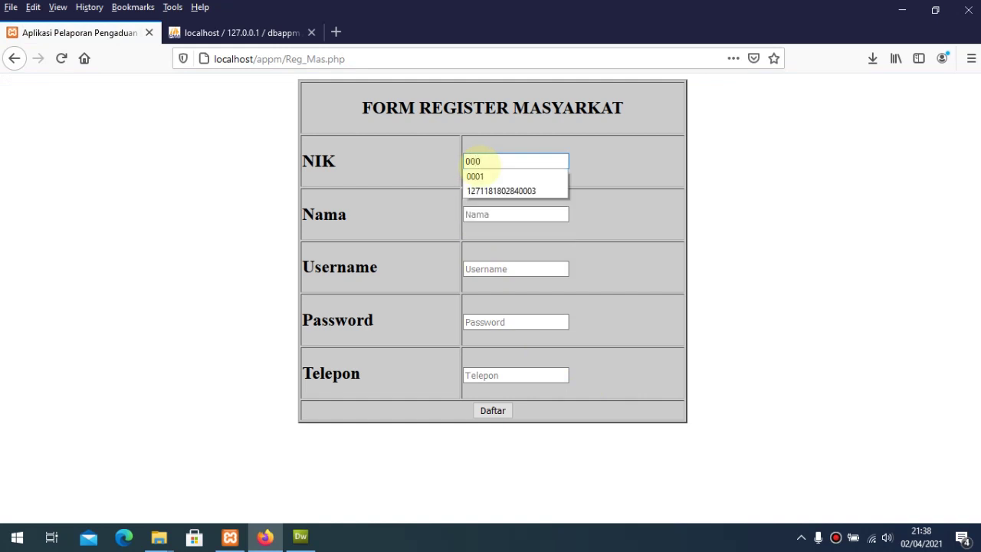
type("5")
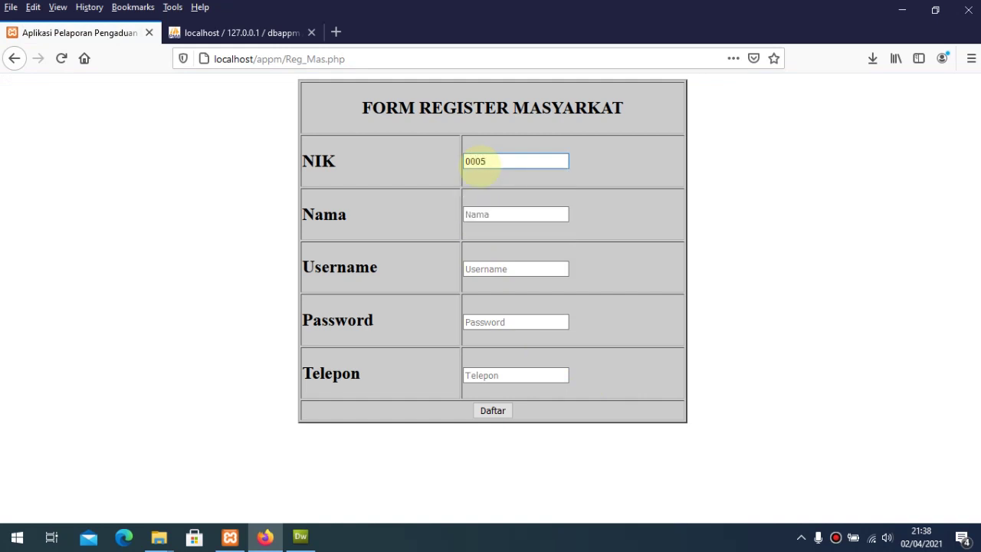
left_click(480, 212)
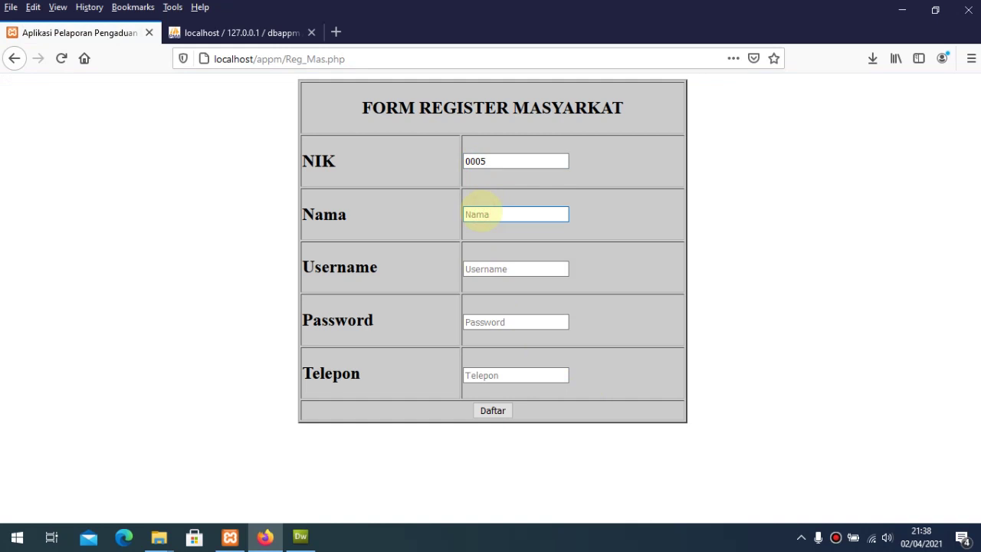
left_click(500, 270)
type("C")
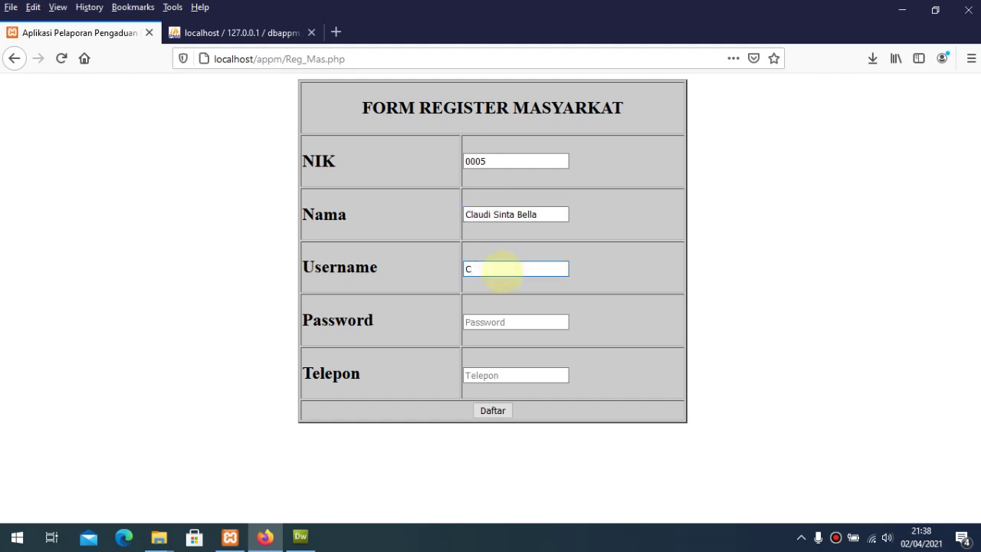
key("BackSpace")
type("claudia")
Step: Complete the second registration with a password and phone number, submit it, and acknowledge success
left_click(491, 323)
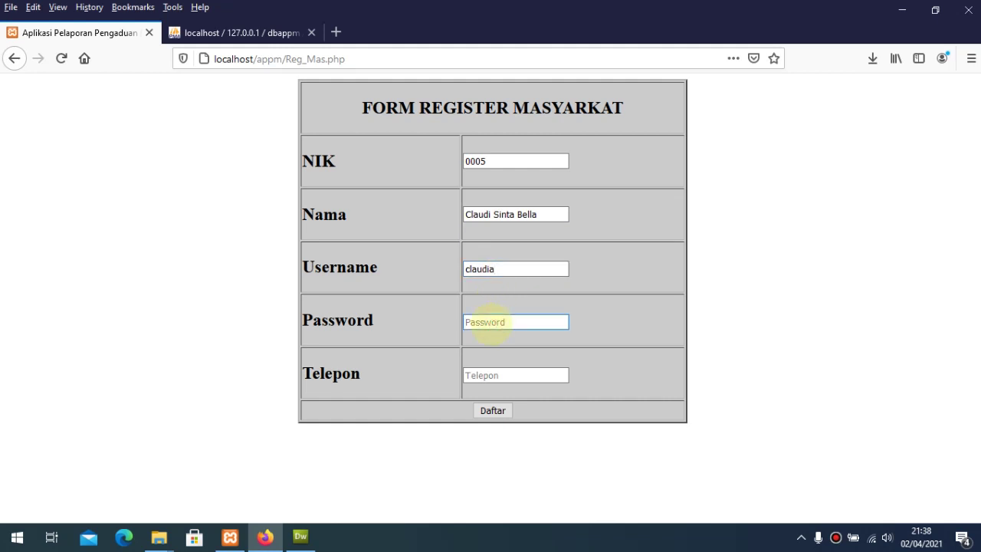
type("1010")
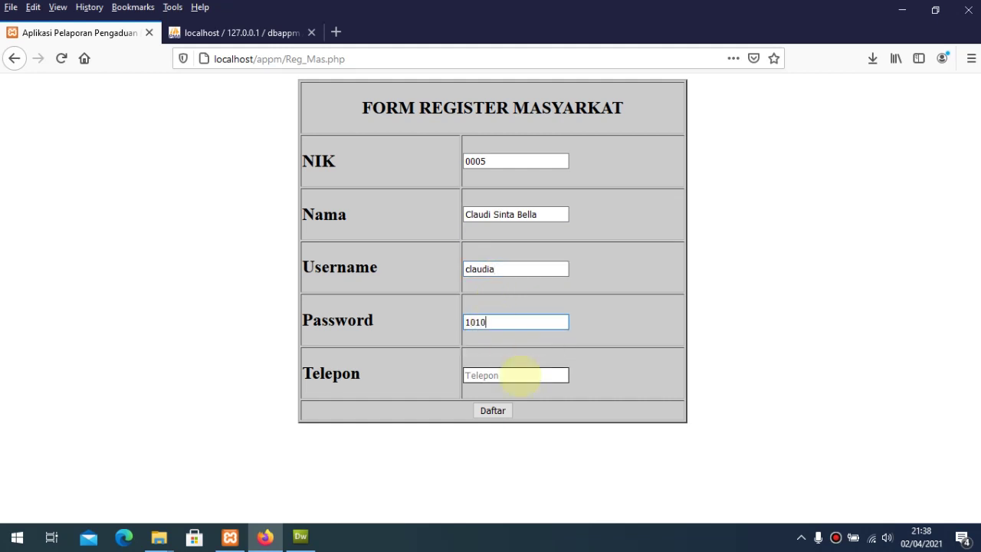
left_click(519, 376)
type("999")
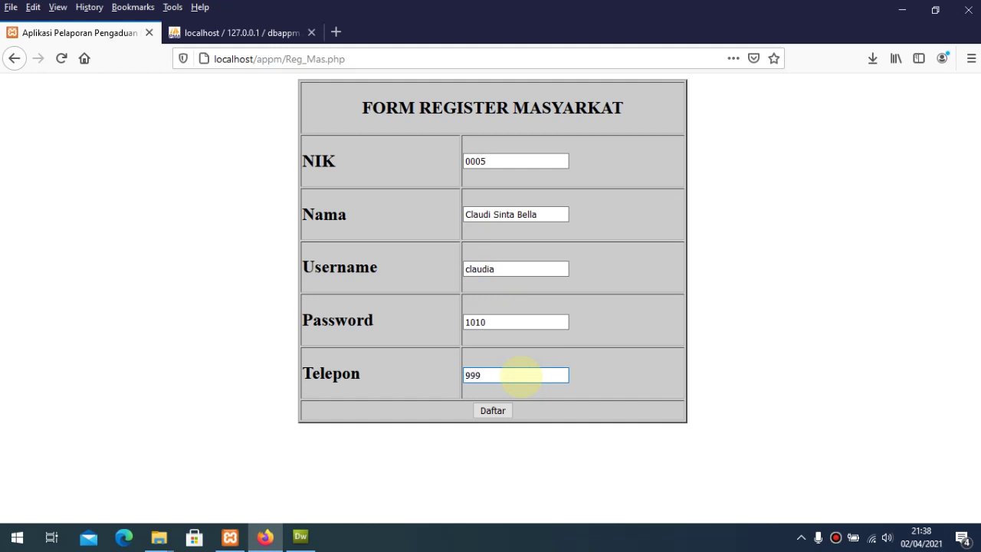
type("9")
left_click(492, 411)
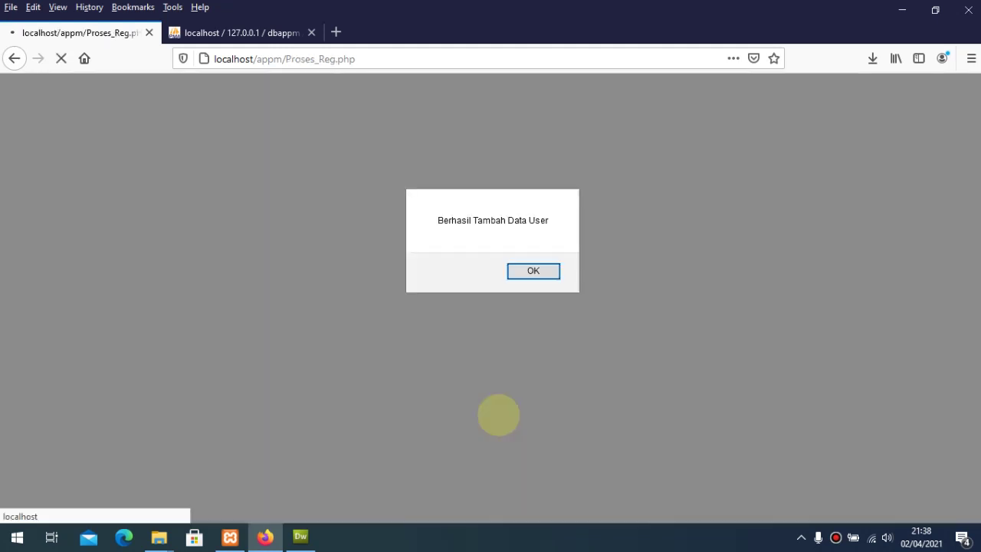
left_click(529, 273)
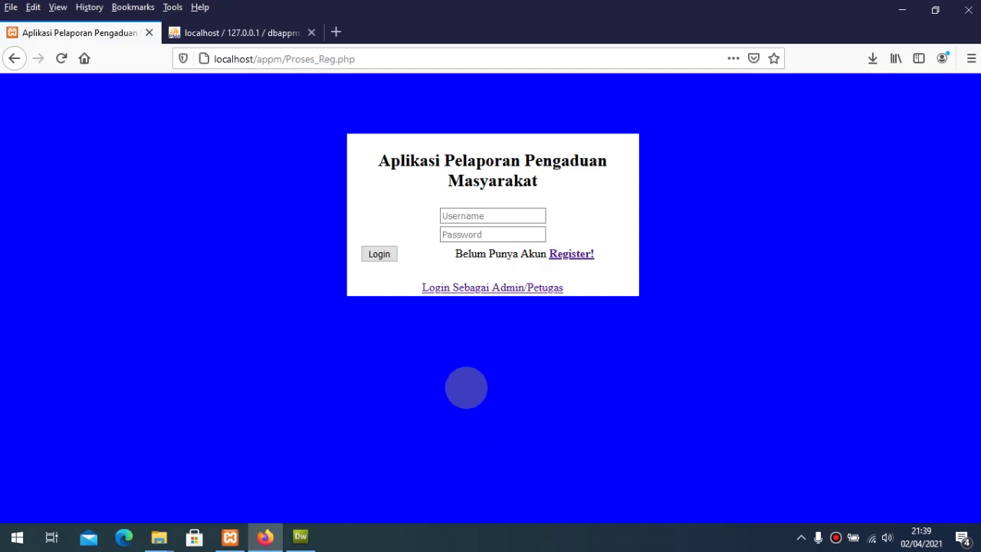
Step: Enter the first citizen's username on the login page, then switch to the phpMyAdmin tab
left_click(457, 219)
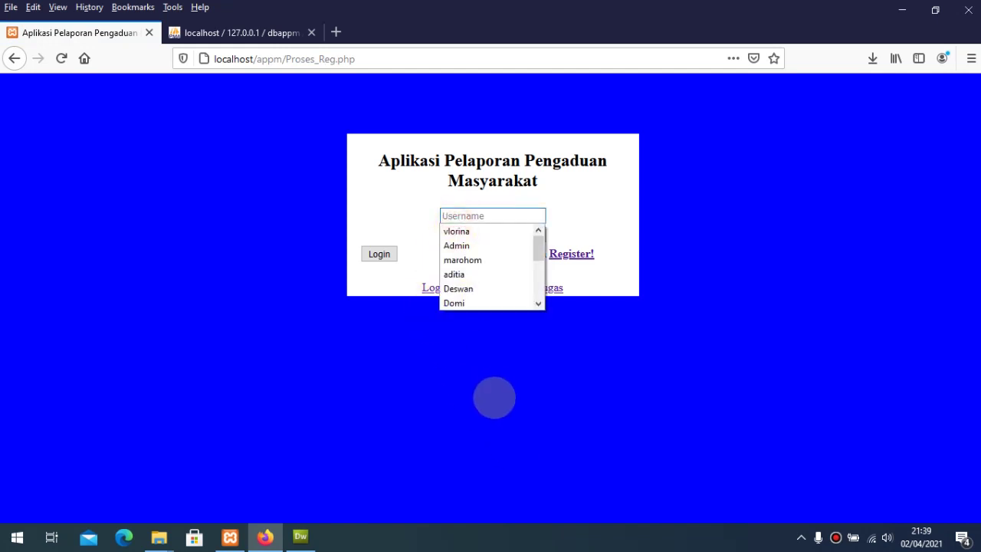
type("jo")
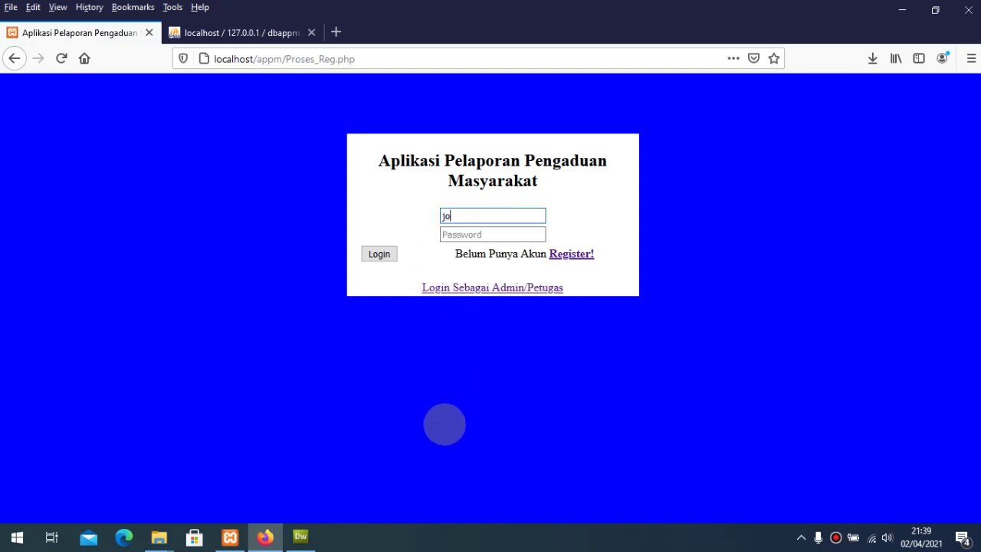
type("nson")
left_click(460, 234)
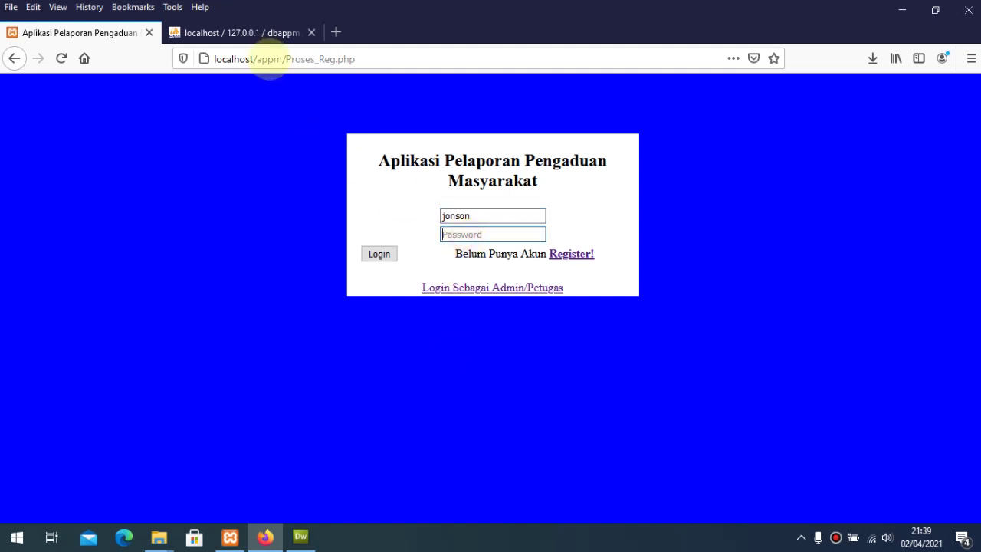
left_click(258, 32)
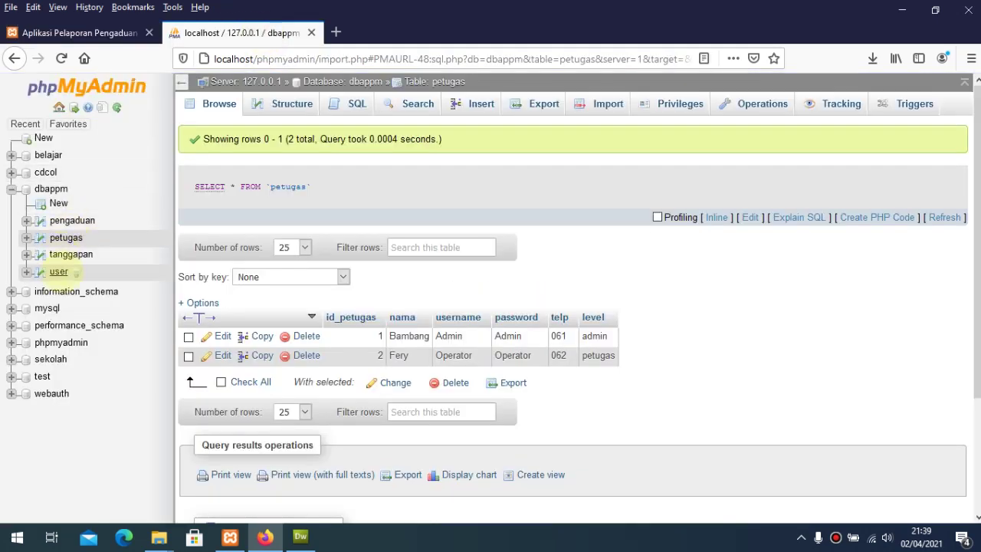
Step: Browse phpMyAdmin's user table showing both citizen rows, then return to the APPM login page
left_click(74, 272)
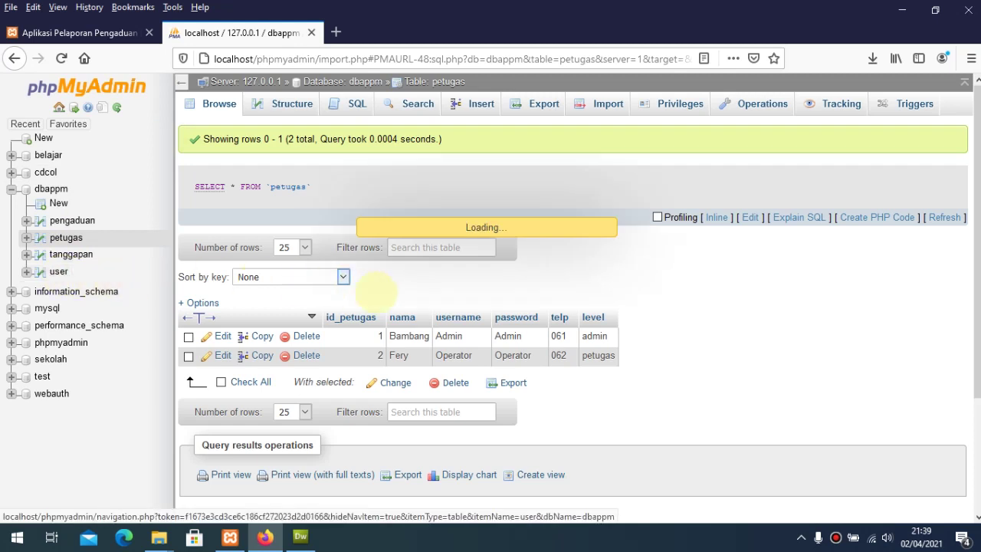
left_click(110, 35)
left_click(483, 234)
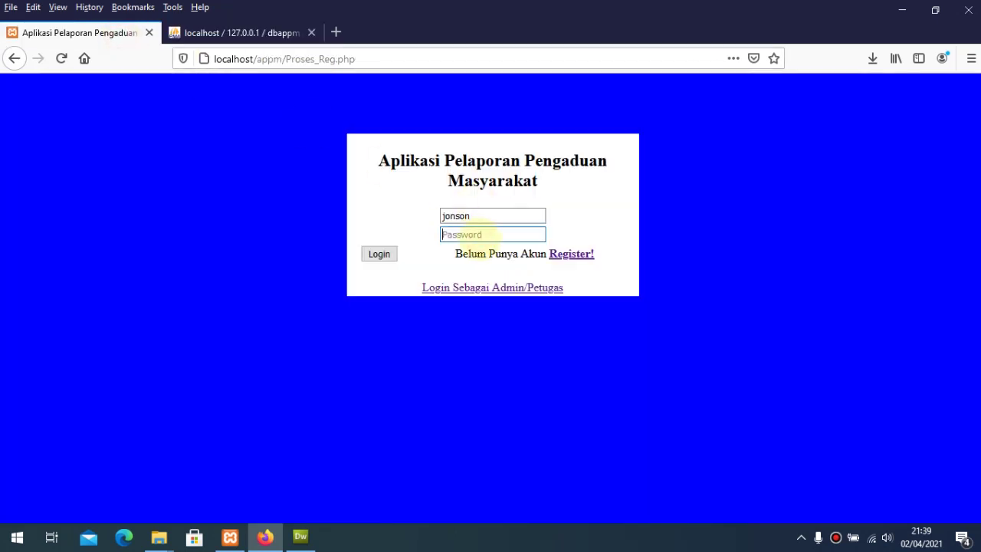
Step: Log in as the citizen, declining to save the login, and acknowledge 'Login Berhasil'
type("1234")
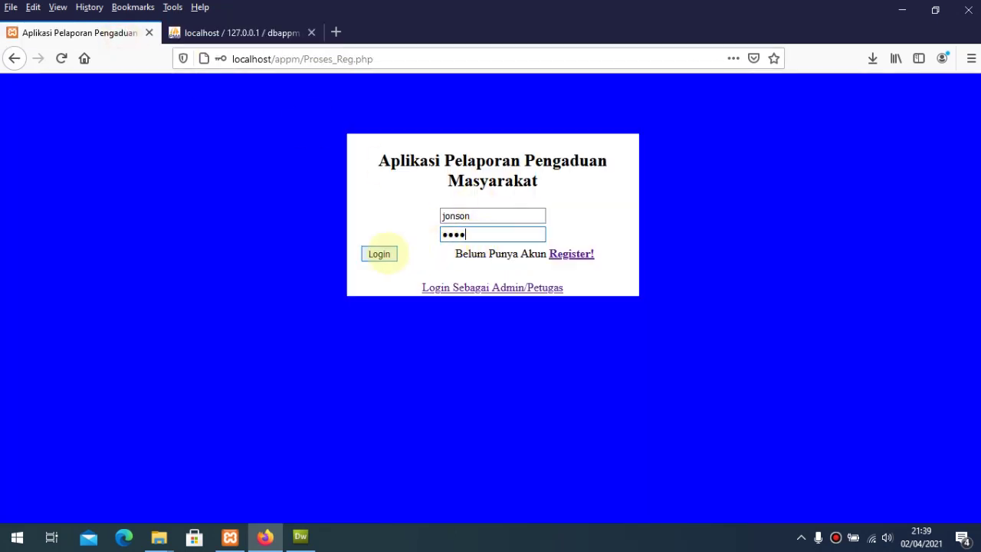
left_click(379, 254)
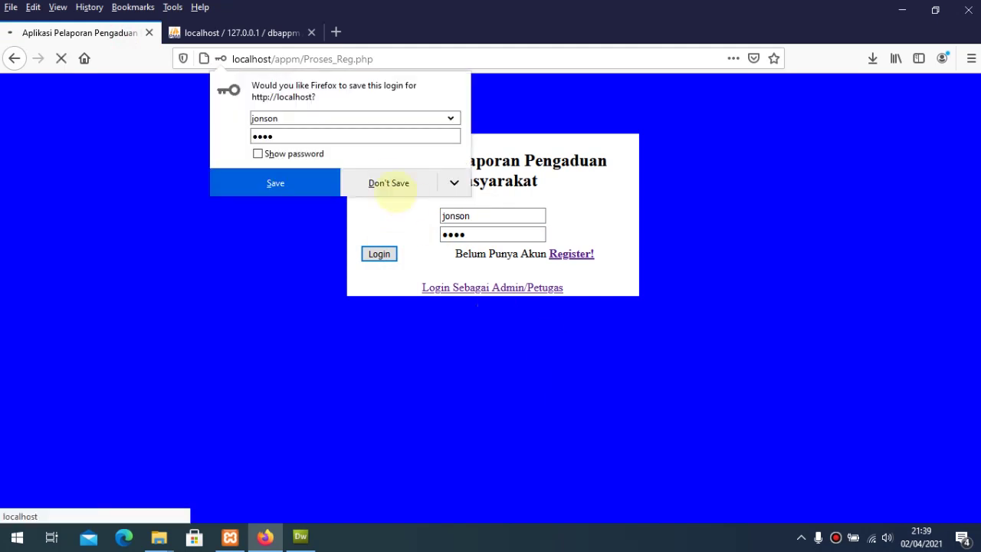
left_click(391, 185)
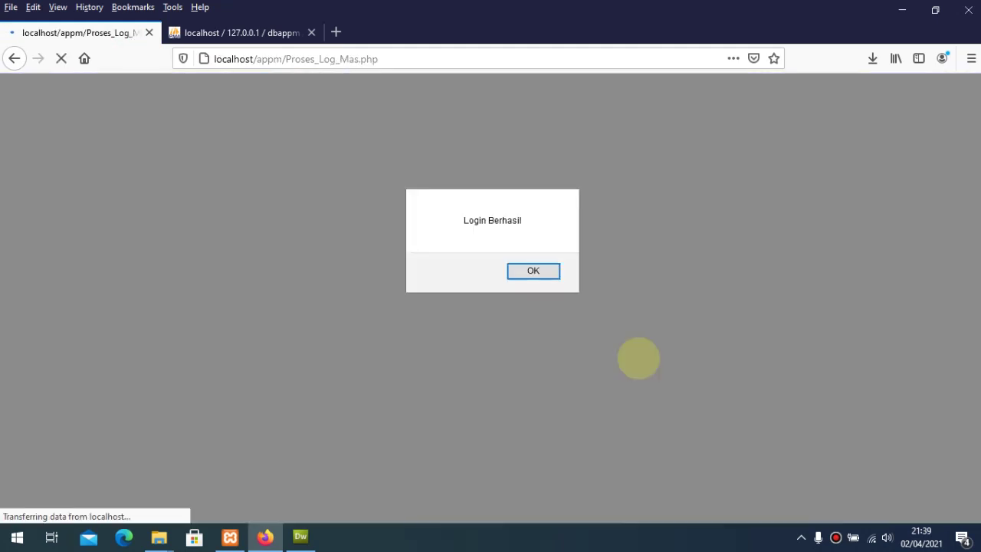
left_click(532, 271)
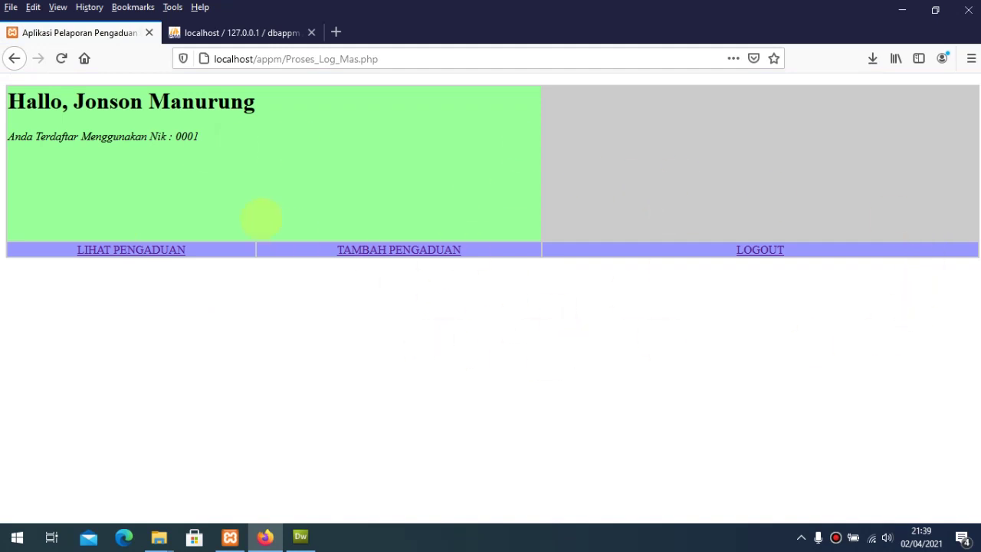
Step: Point out the dashboard greeting and registered NIK, then open the LIHAT PENGADUAN complaint list
left_click_drag(46, 109, 228, 145)
left_click(214, 161)
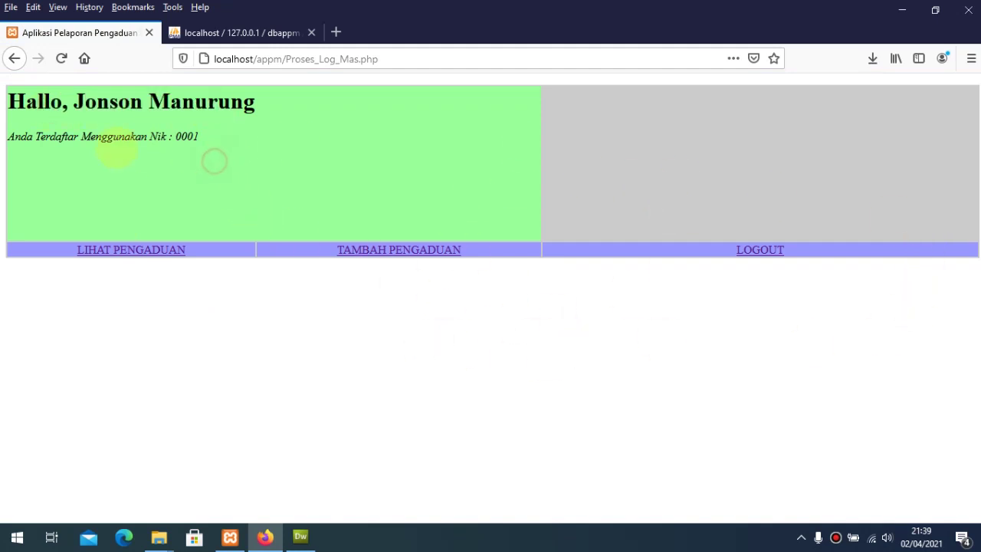
left_click_drag(89, 138, 245, 151)
left_click(294, 162)
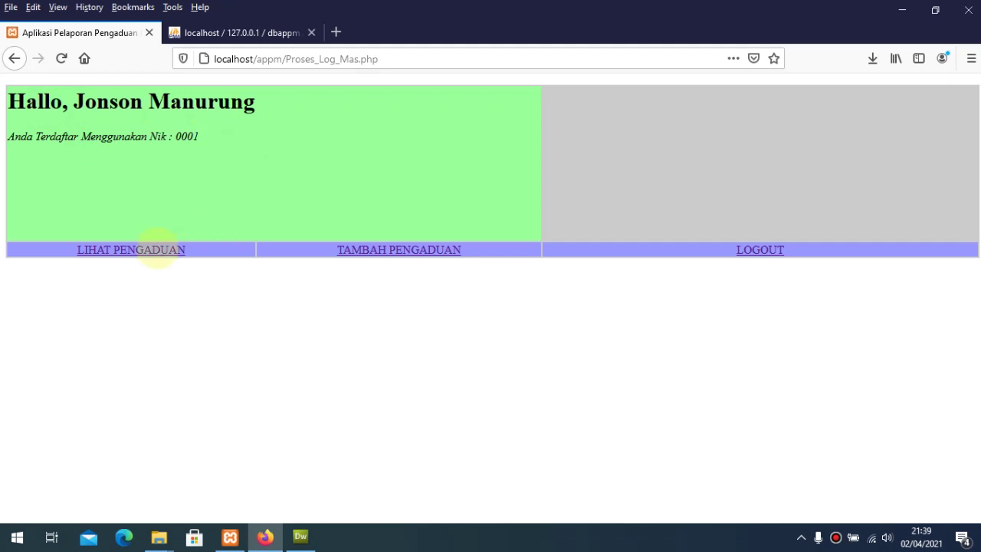
left_click(158, 250)
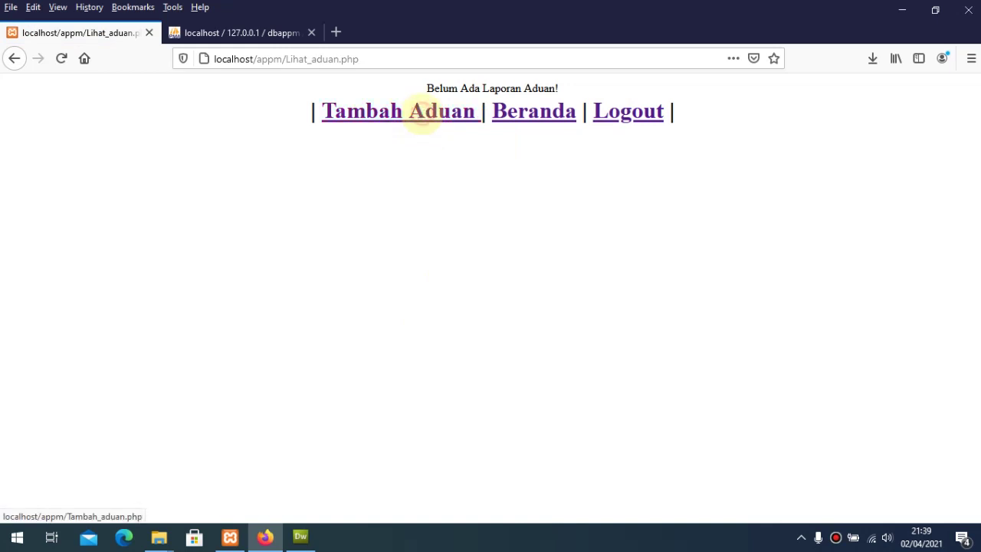
Step: Open the Tambah Aduan form and write a Laporan about a lost student card needed for exams
left_click(423, 115)
left_click(394, 184)
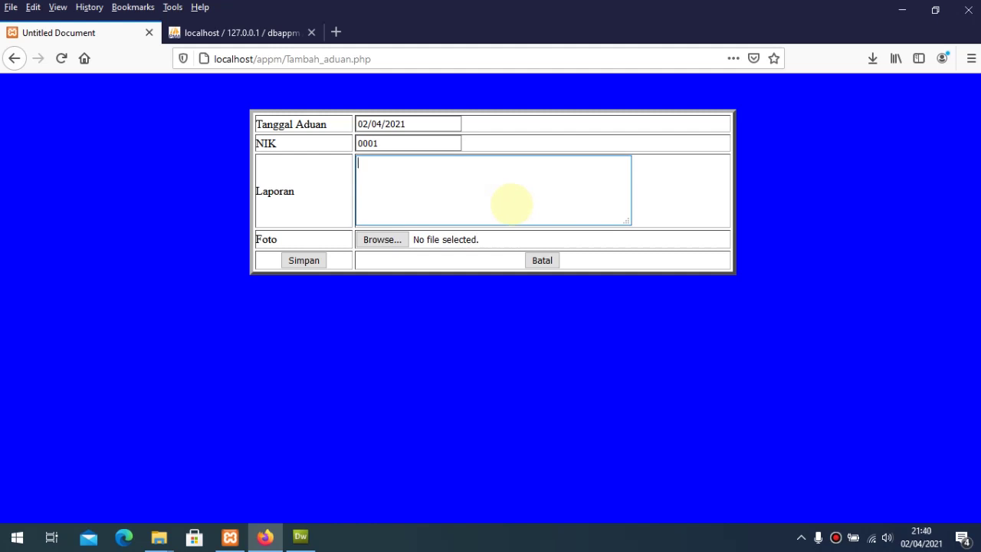
type("Se")
key("BackSpace")
key("BackSpace")
type("Karat")
key("BackSpace")
key("BackSpace")
key("BackSpace")
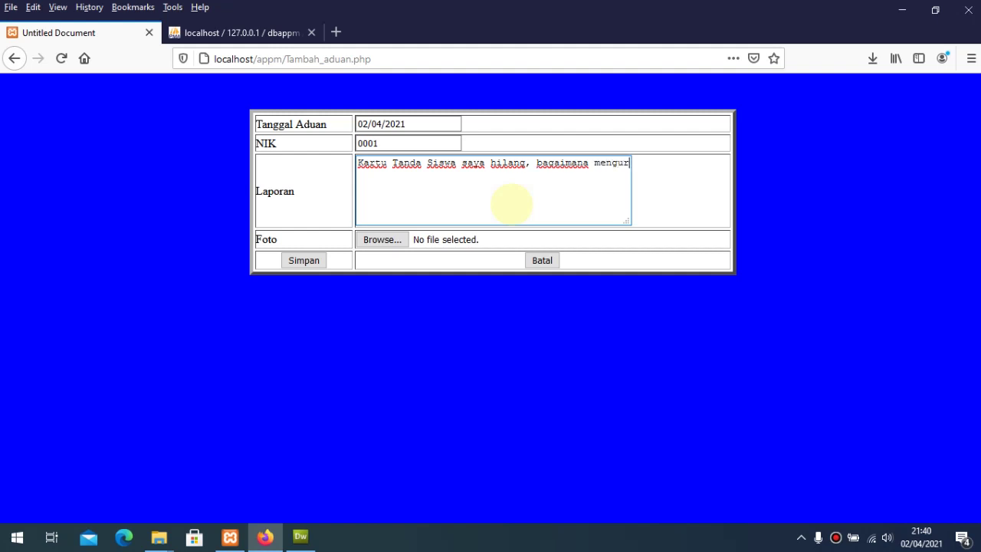
type("usn")
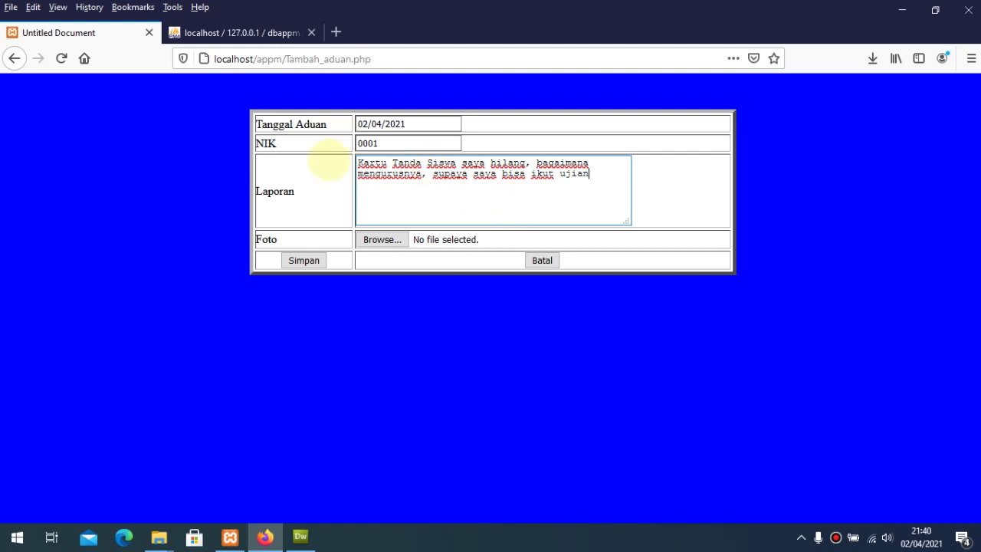
left_click(336, 31)
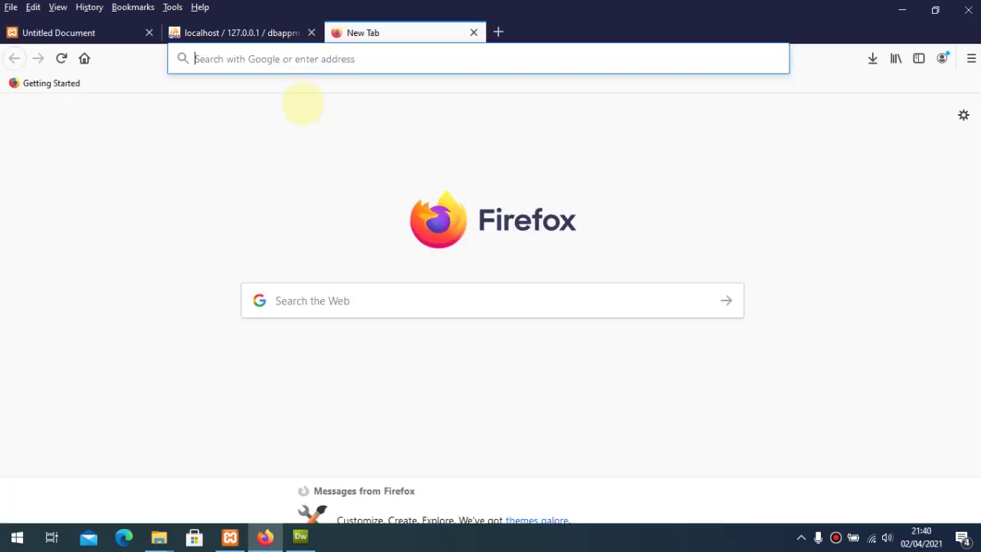
Step: Open Google's image search in the new Firefox tab
type("google.com")
key("Return")
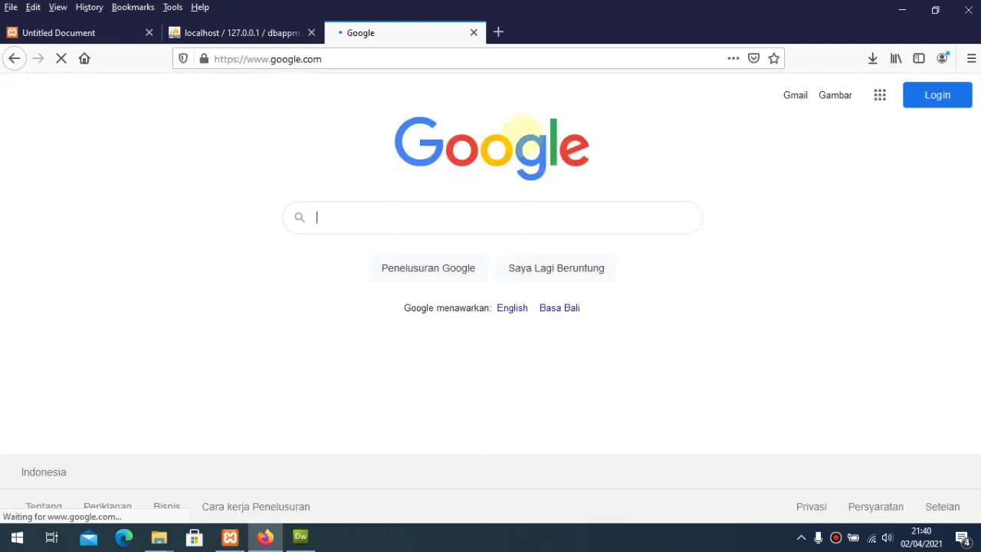
left_click(835, 94)
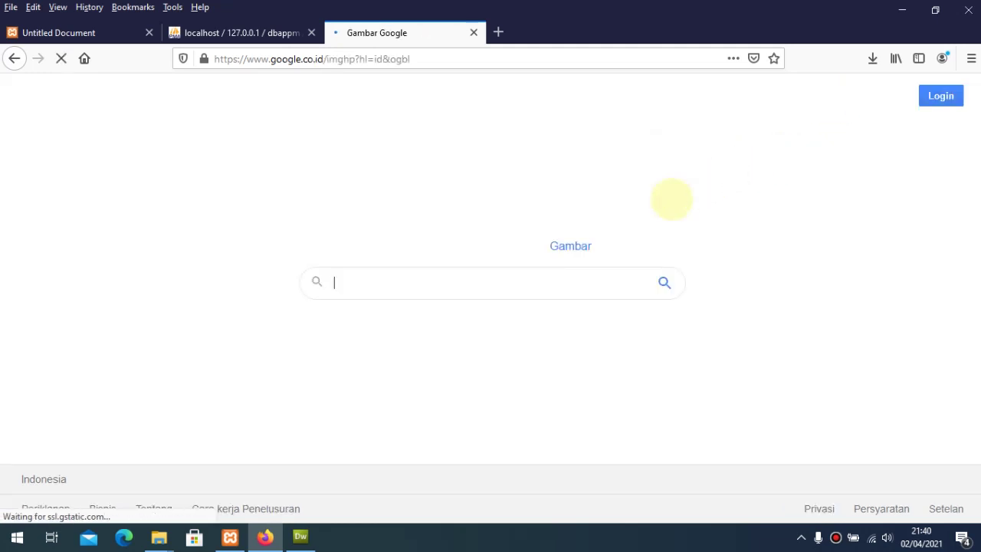
Step: Search images for 'Kartu Ujian Semester' and preview the teknisiberpeci exam card
left_click(452, 288)
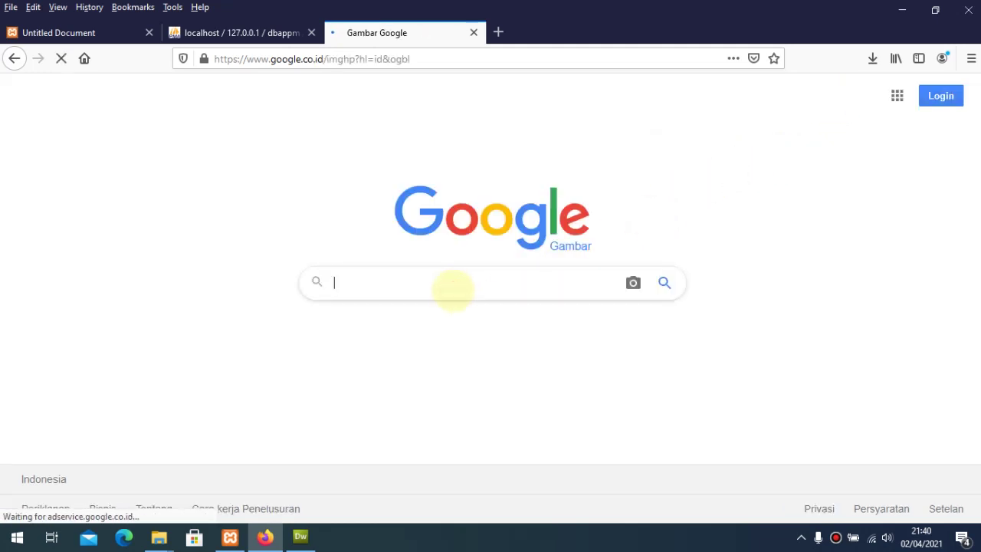
type("Kartu Ujian")
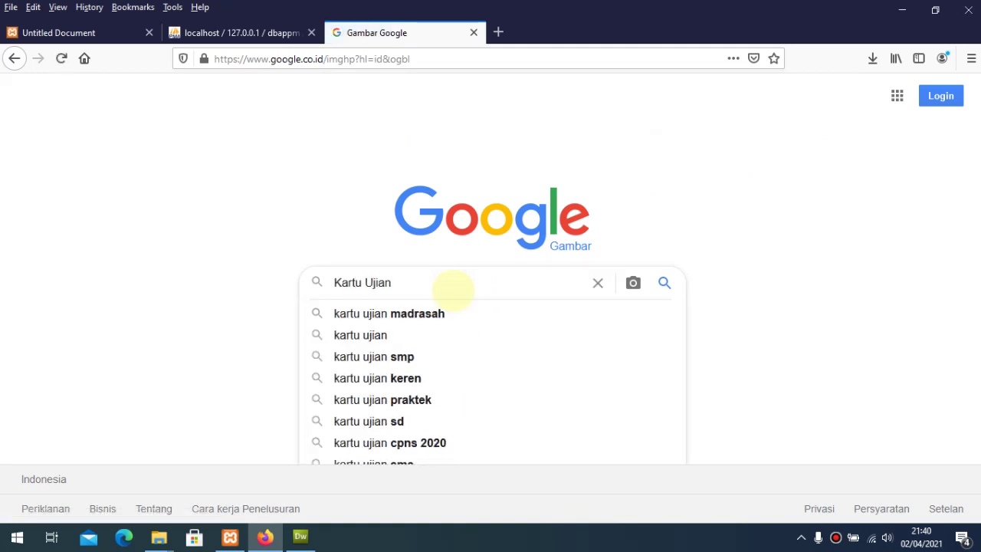
key("Return")
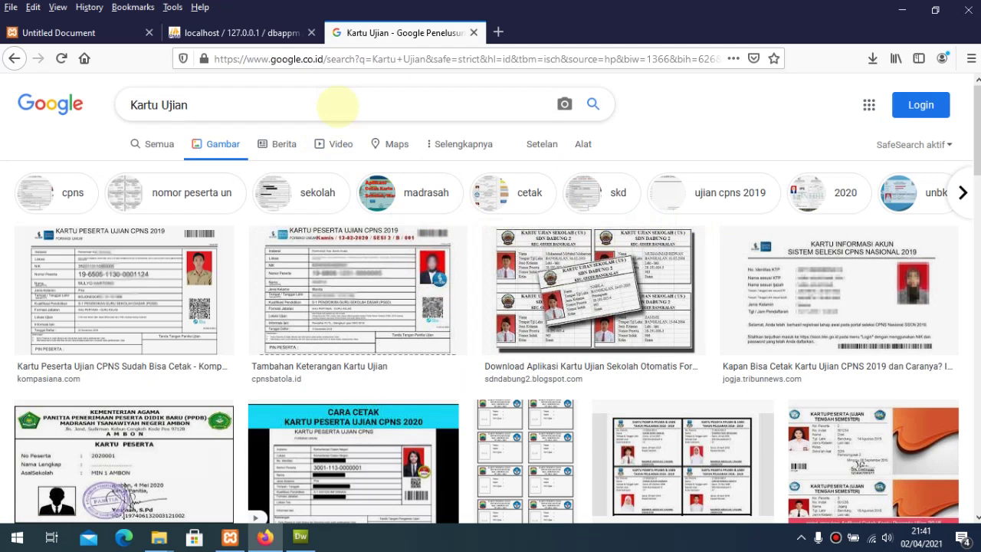
left_click(337, 105)
type("Semester")
key("Return")
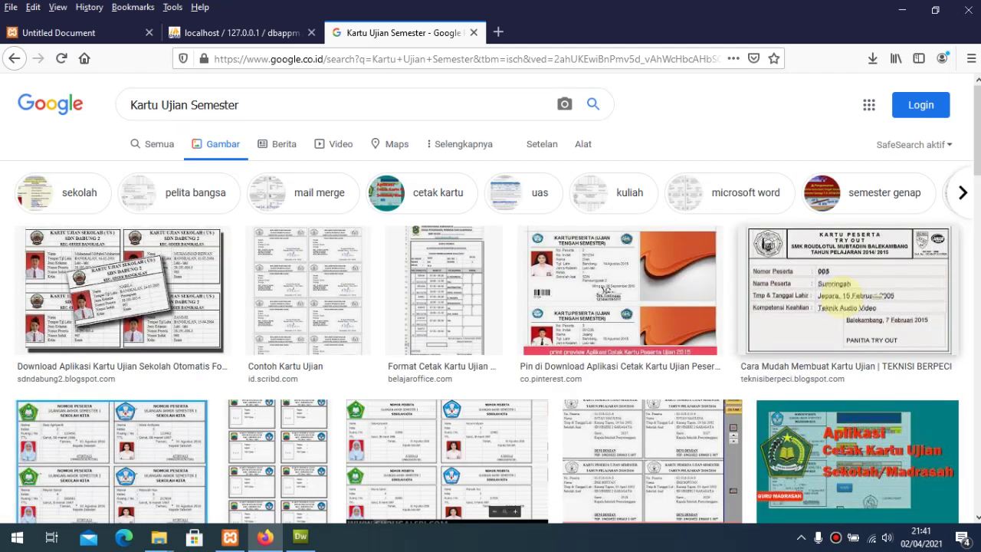
left_click(839, 292)
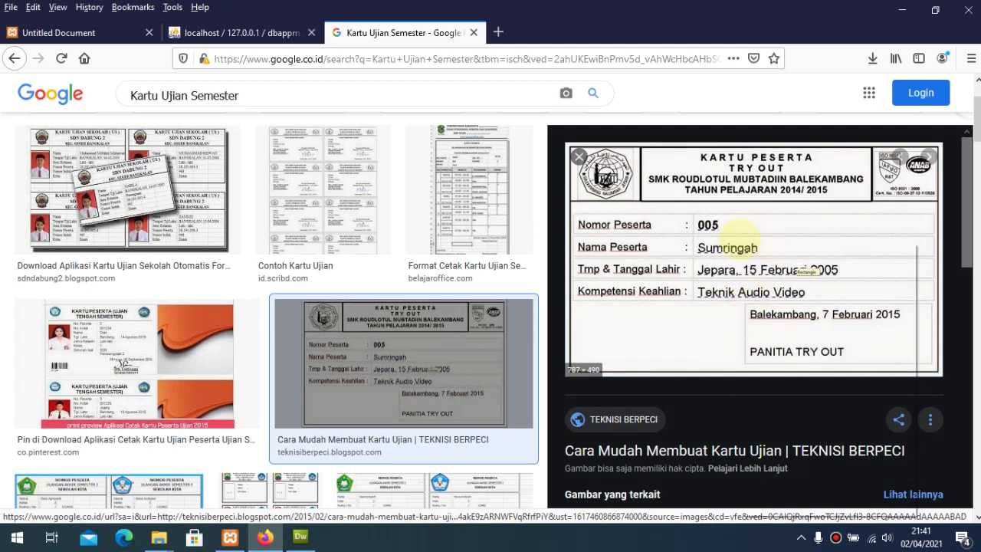
Step: Try saving the previewed exam card image to drive C as Kartu
right_click(741, 239)
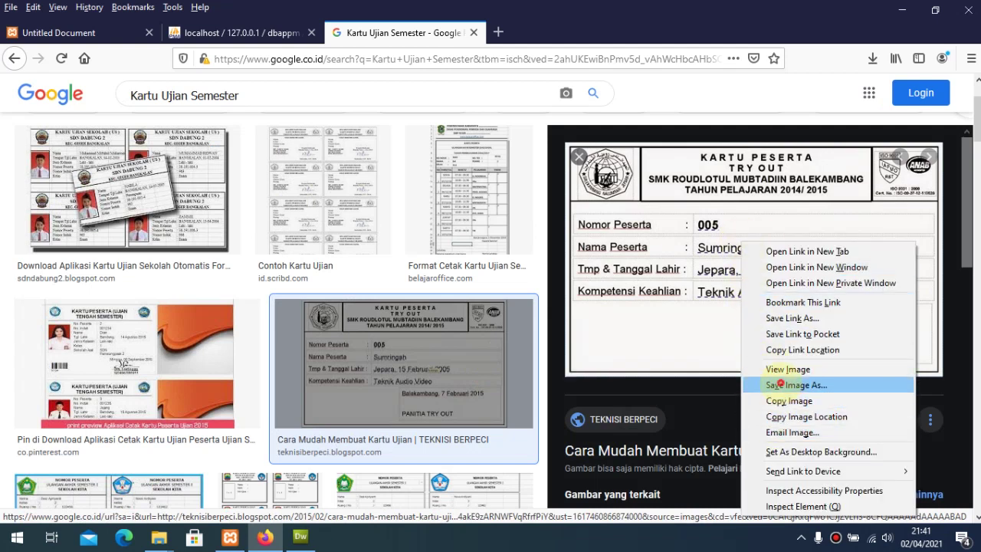
left_click(790, 385)
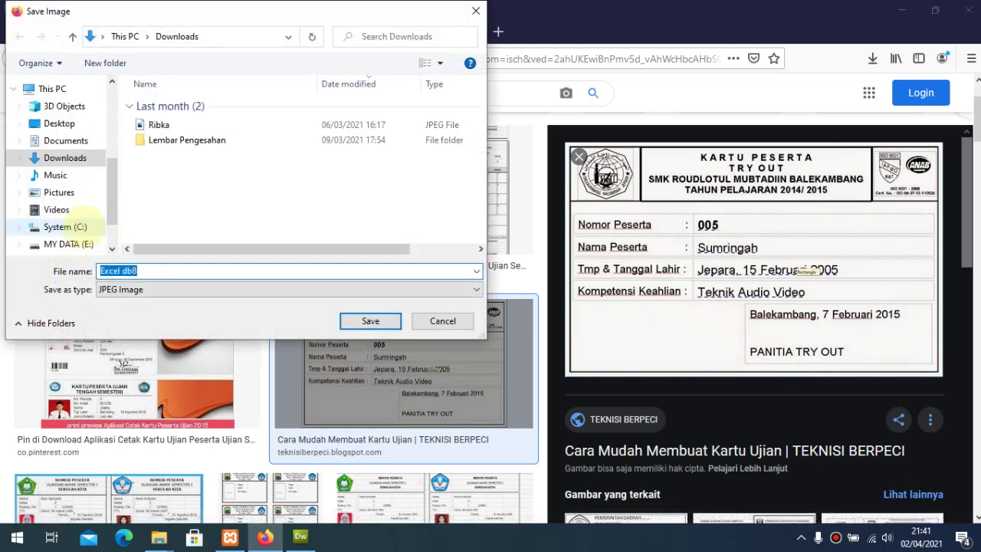
left_click(69, 227)
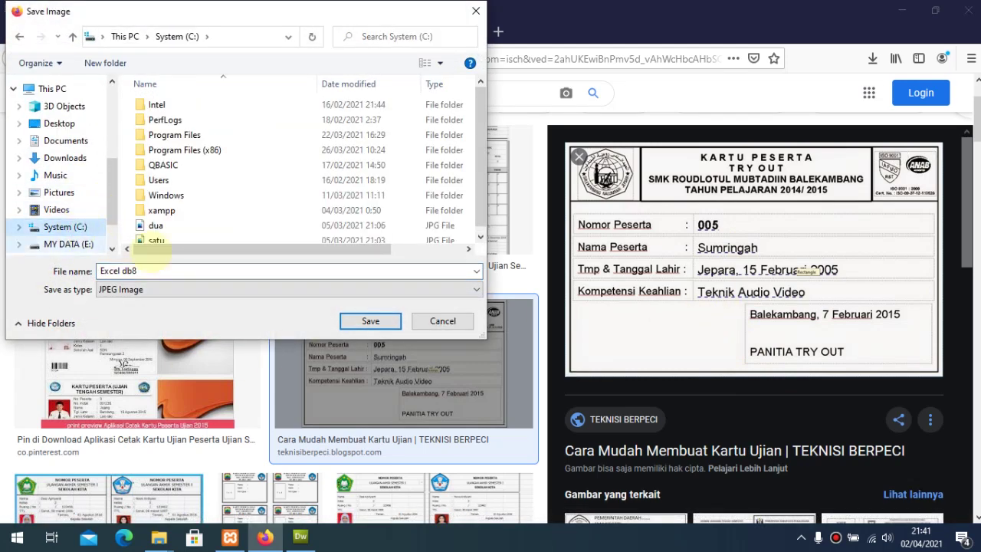
left_click(175, 267)
key("ctrl+a")
type("Ka")
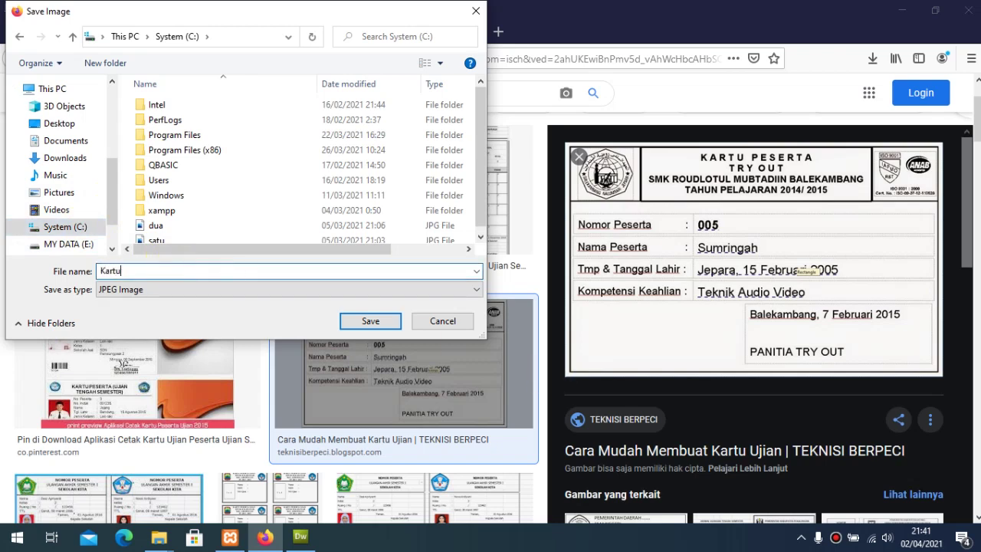
type("rtu")
left_click(371, 320)
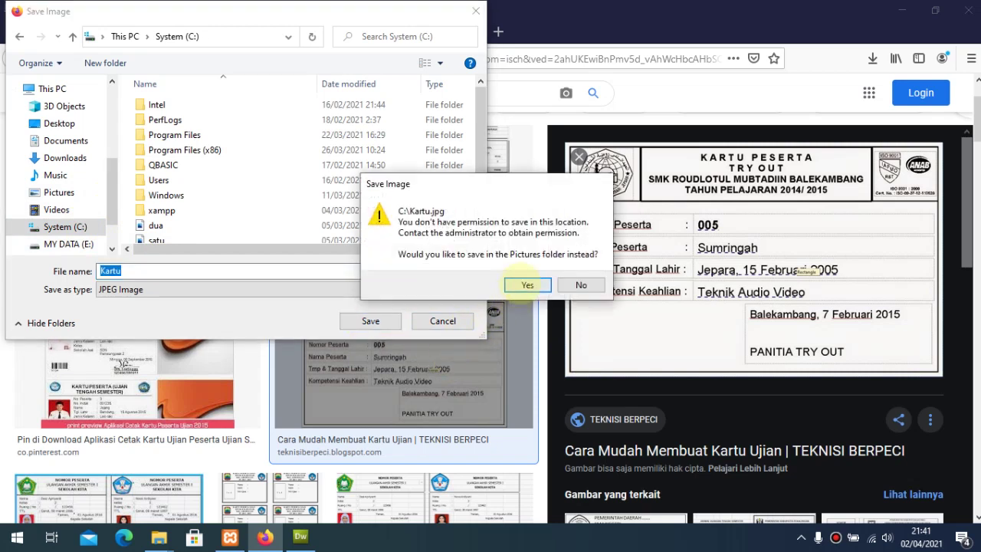
Step: Accept the Pictures folder instead of drive C and finish saving Kartu
left_click(519, 287)
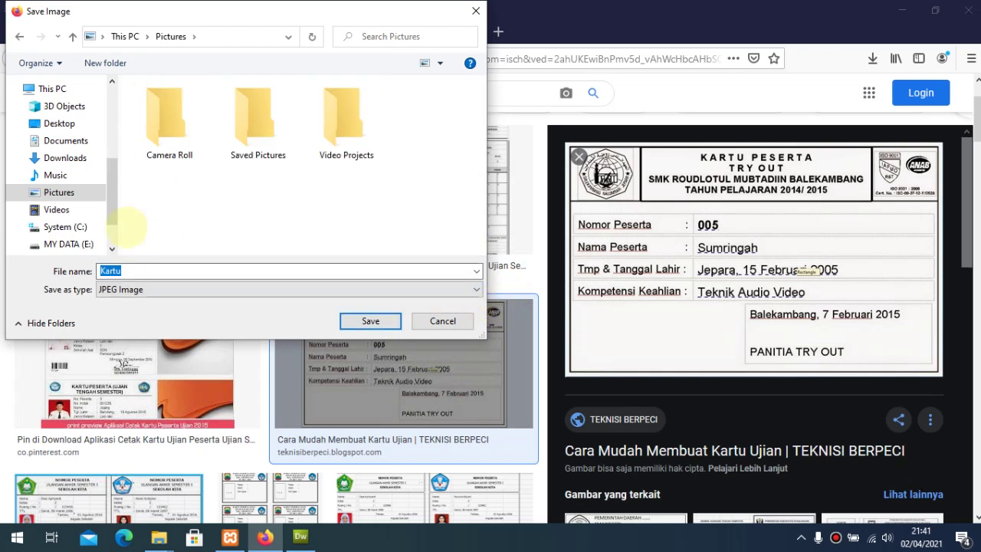
left_click(62, 227)
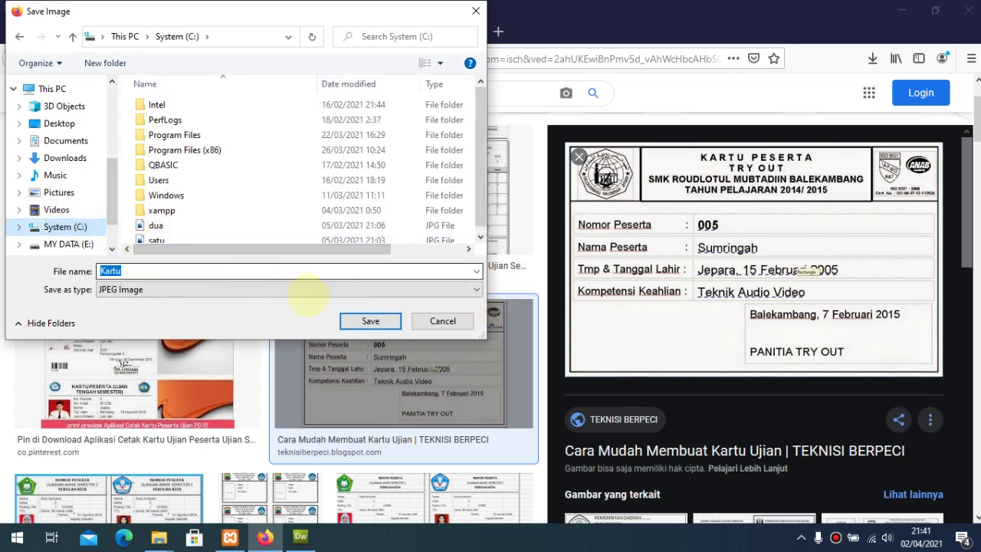
left_click(371, 321)
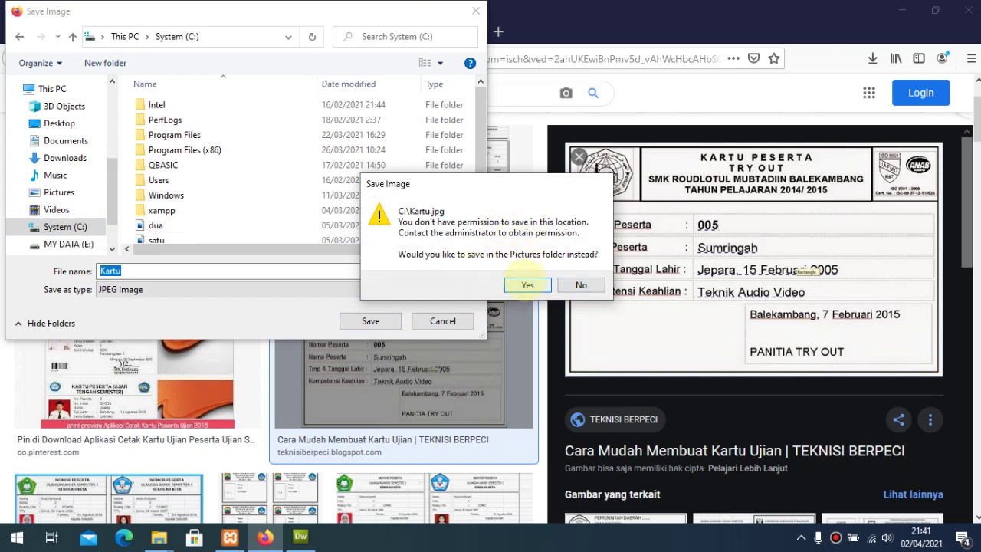
left_click(528, 285)
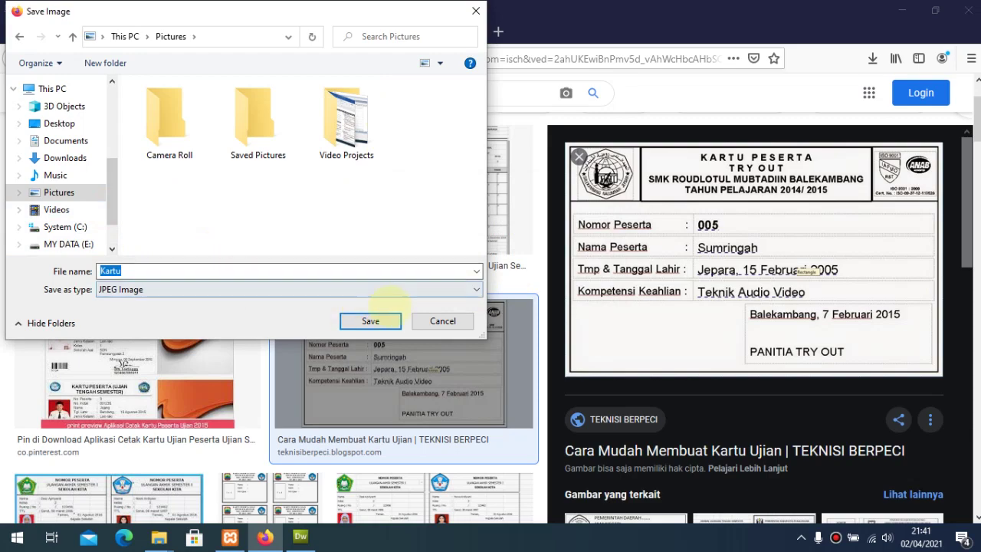
left_click(370, 320)
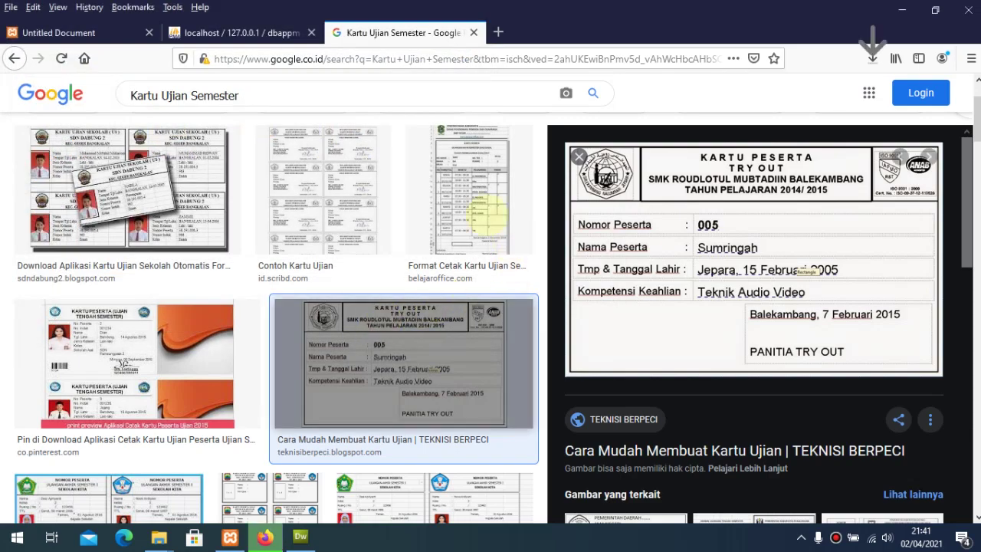
left_click_drag(248, 94, 85, 93)
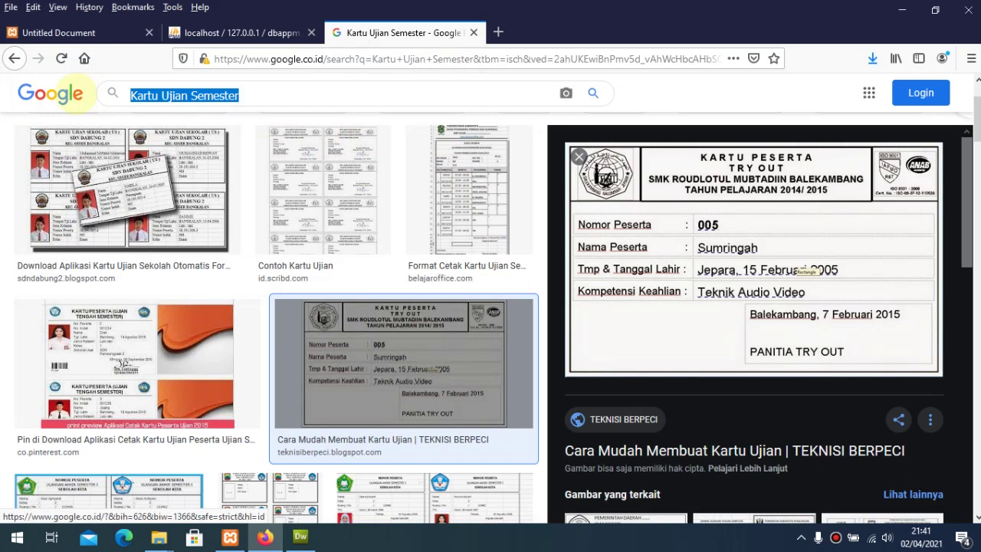
Step: Search images for 'Bola' and save the Champions League ball image as Bola
type("Bola")
key("Return")
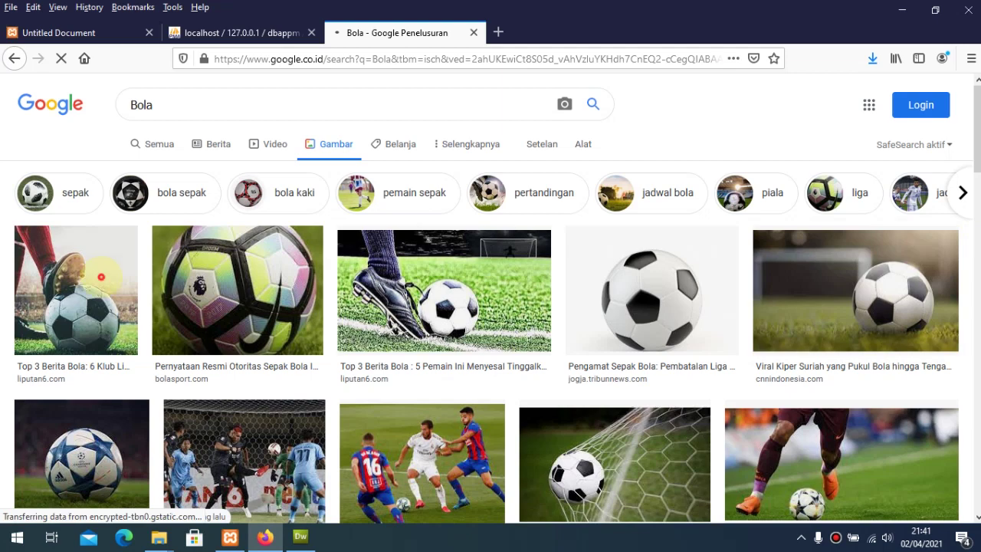
left_click(82, 452)
right_click(742, 242)
left_click(788, 393)
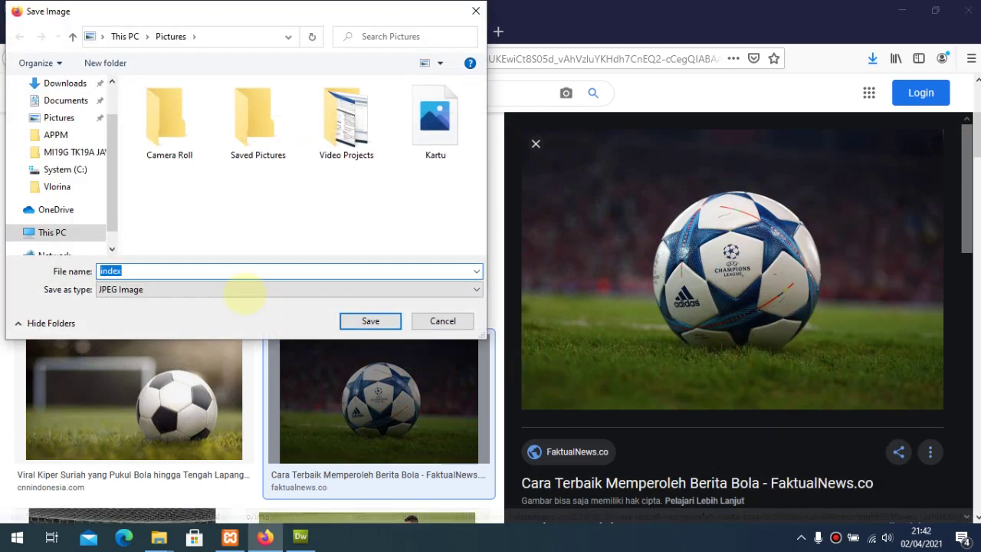
type("Bo")
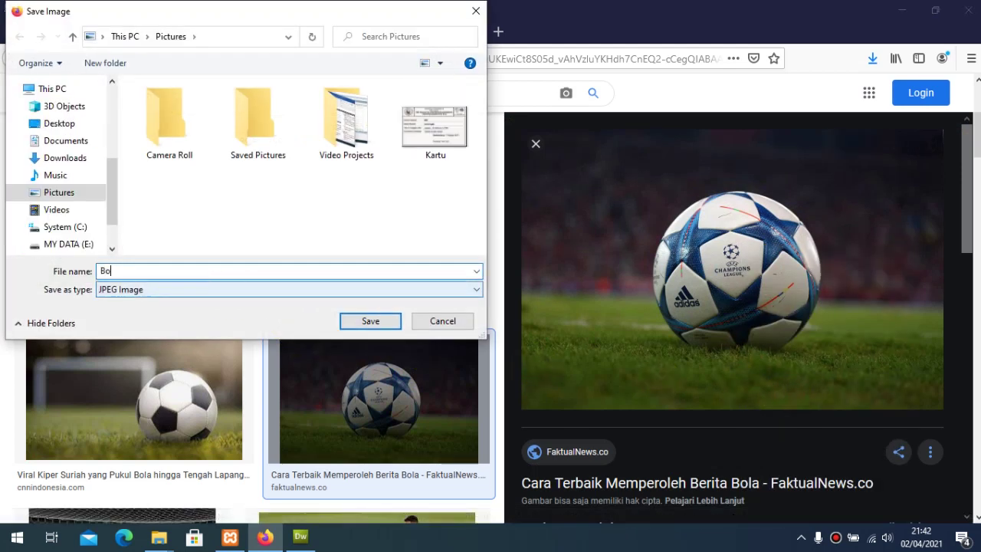
type("la")
left_click(365, 320)
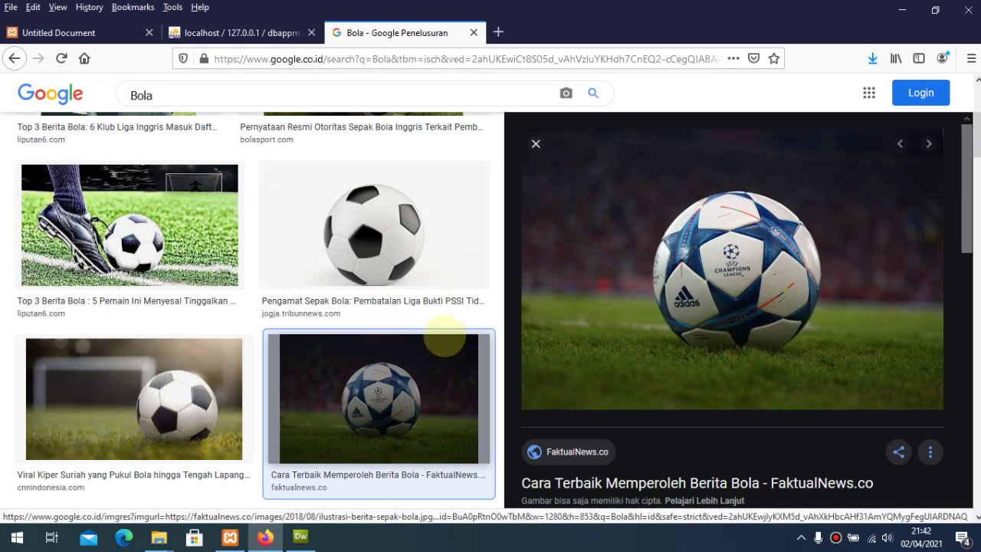
Step: Replace the query with 'Raket' and run the image search
scroll(968, 196, "down", 5)
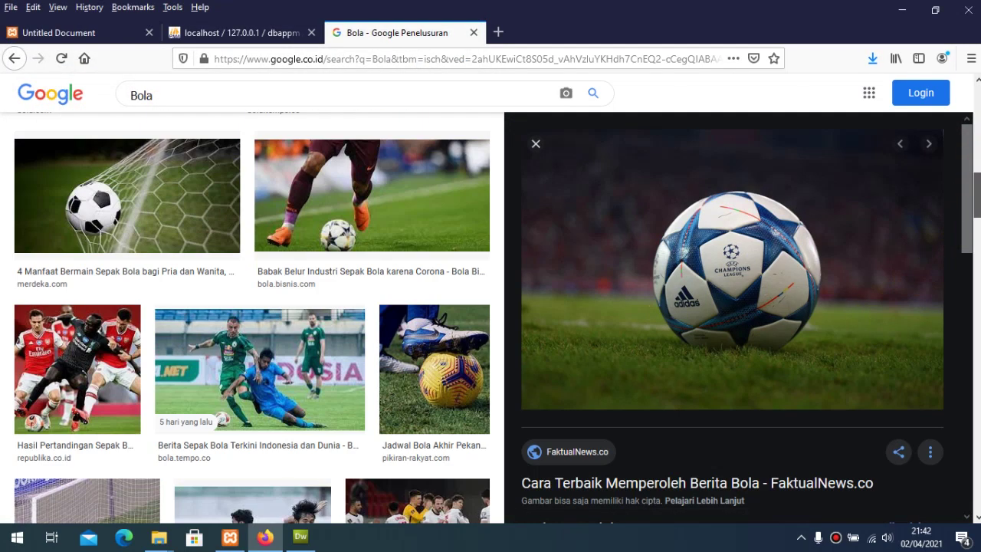
scroll(968, 196, "up", 4)
scroll(965, 195, "up", 4)
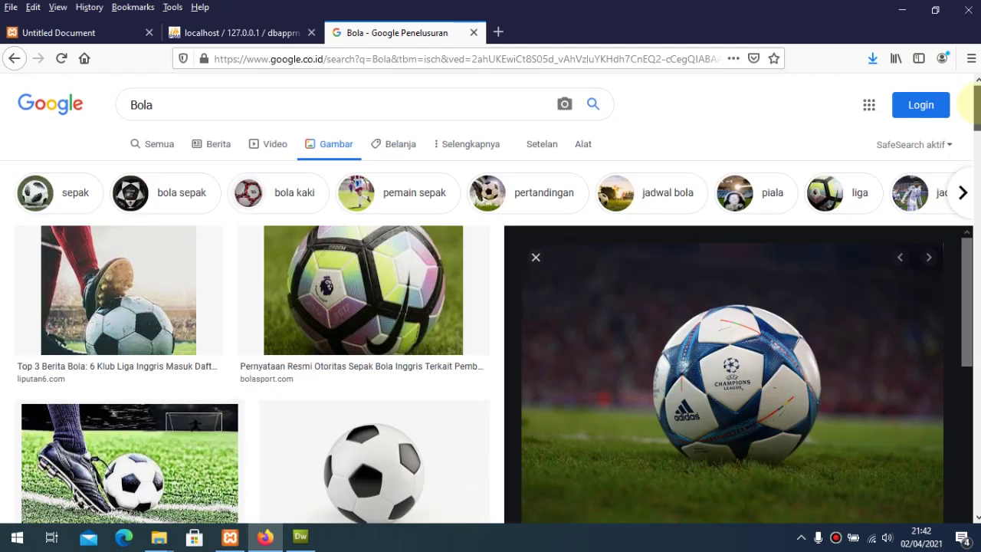
left_click(172, 108)
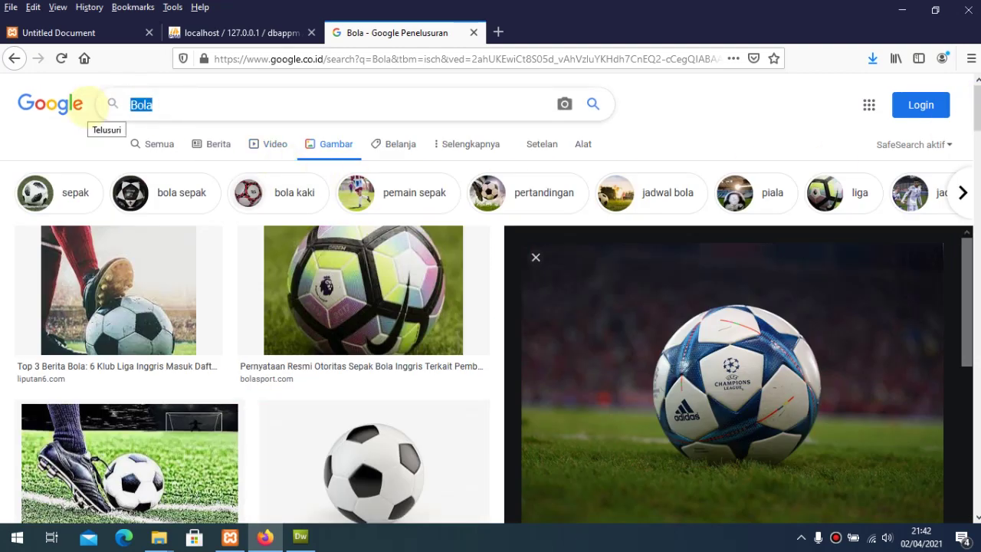
type("Raket")
key("Return")
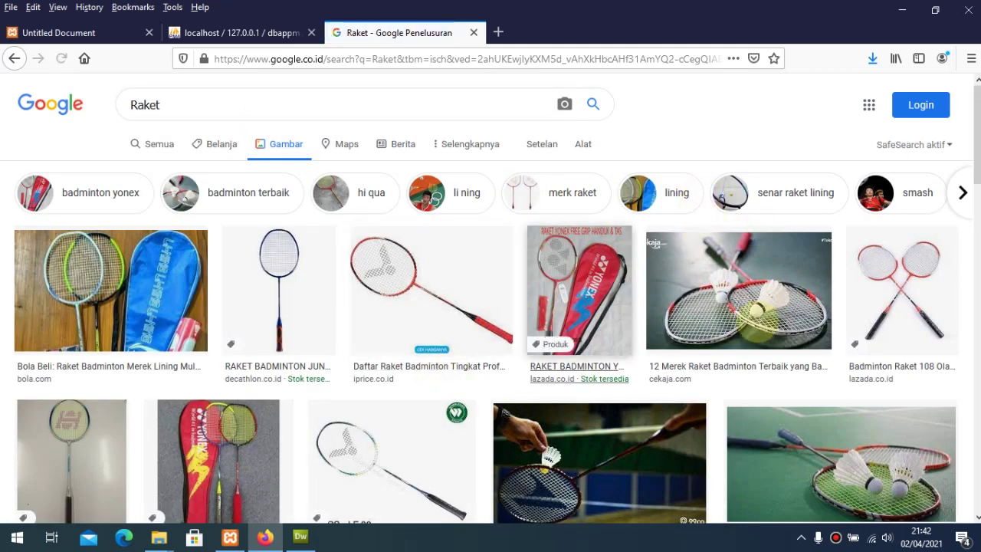
Step: Save the cekaja racket and shuttlecock image as Raket
scroll(491, 307, "down", 5)
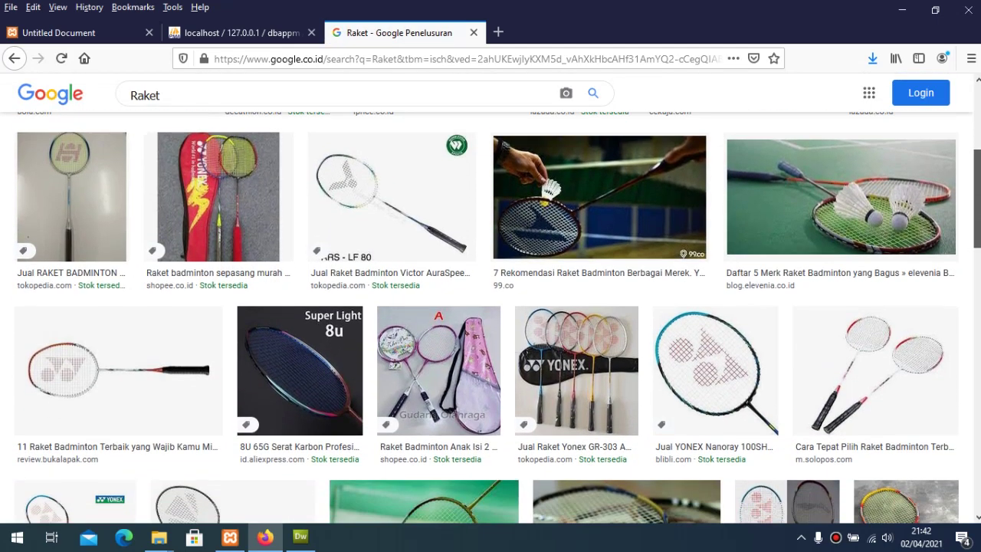
scroll(491, 306, "down", 3)
scroll(491, 307, "up", 6)
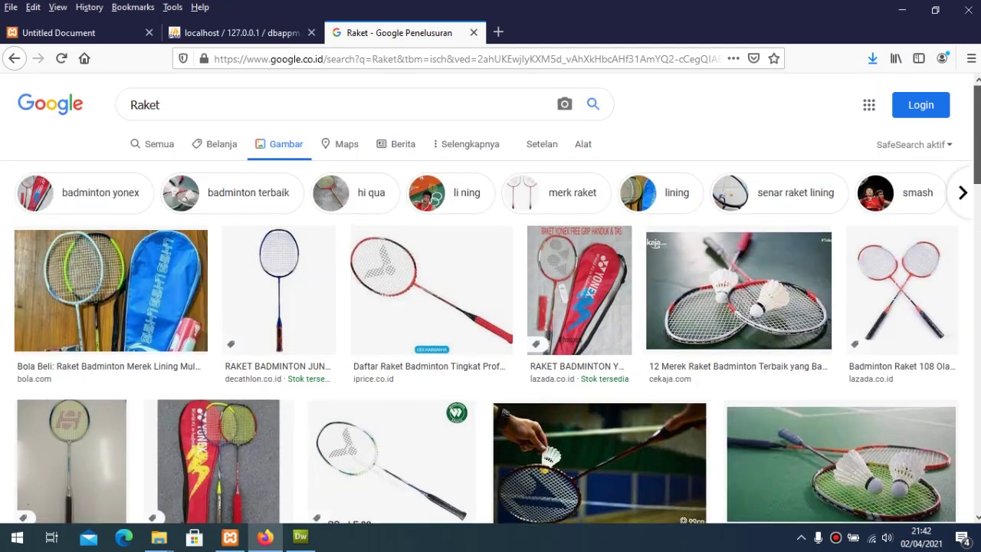
scroll(491, 306, "down", 6)
scroll(491, 307, "up", 4)
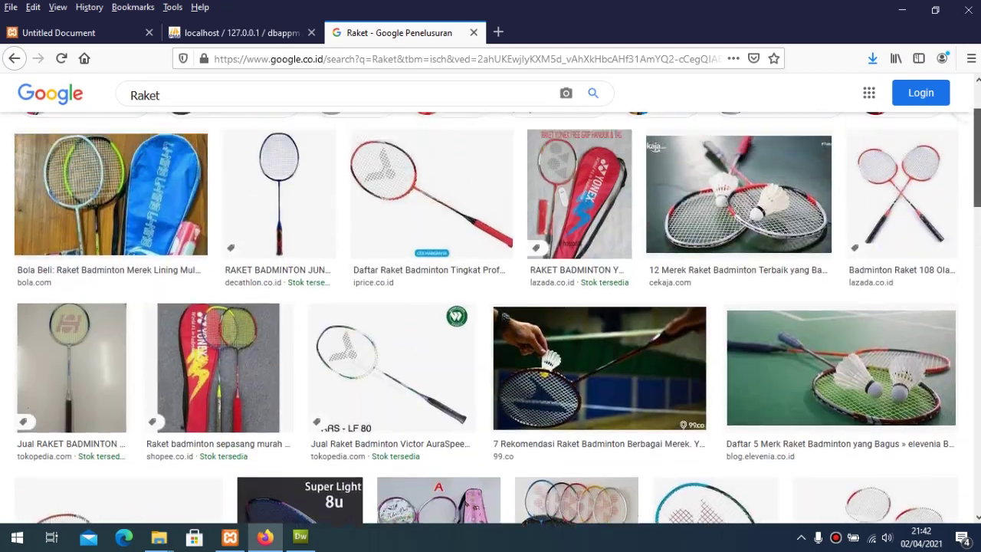
scroll(738, 261, "up", 1)
left_click(738, 260)
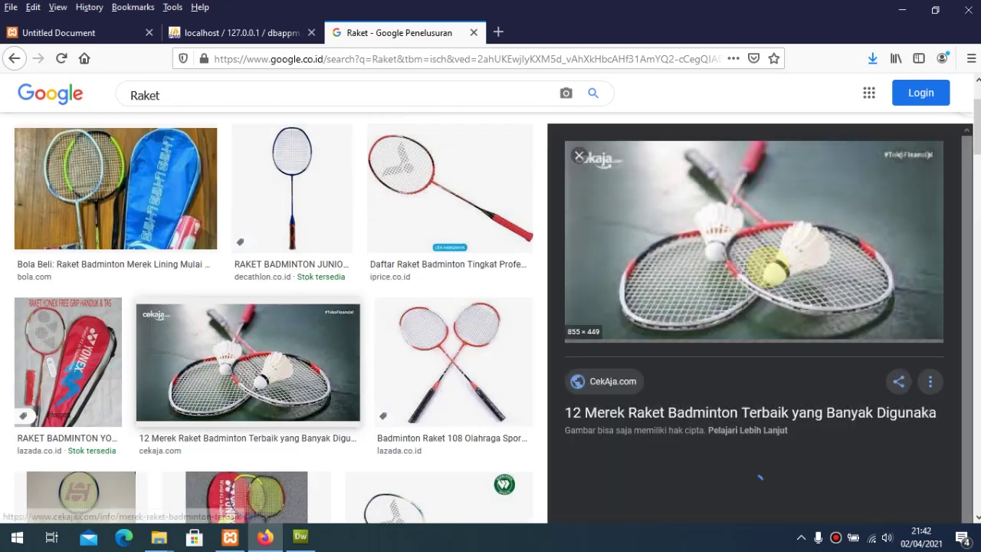
right_click(721, 230)
left_click(777, 382)
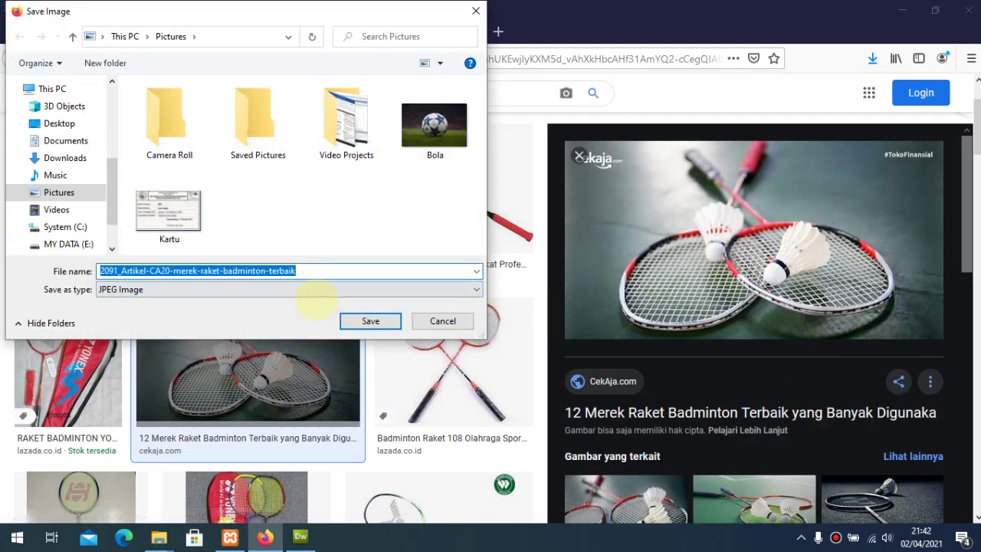
type("Raket")
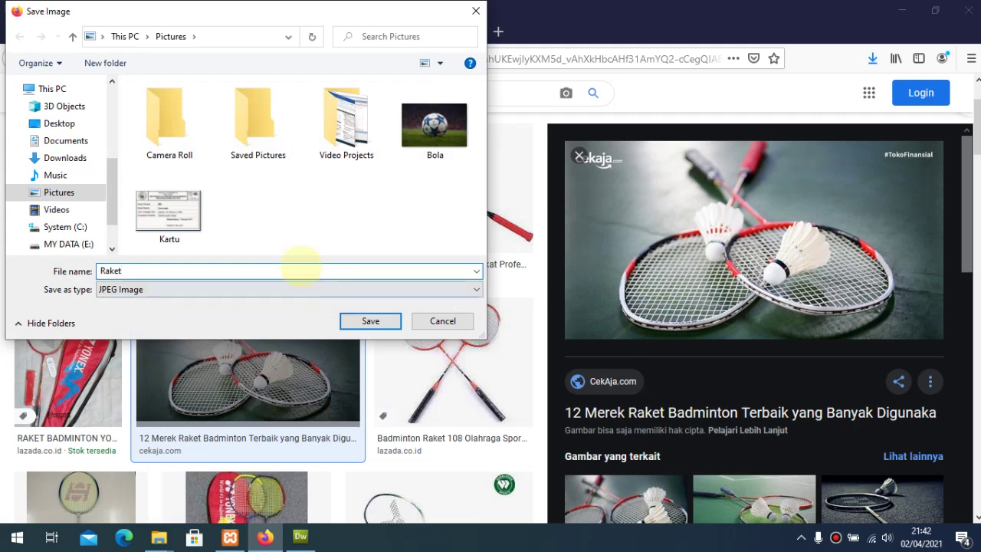
left_click(364, 322)
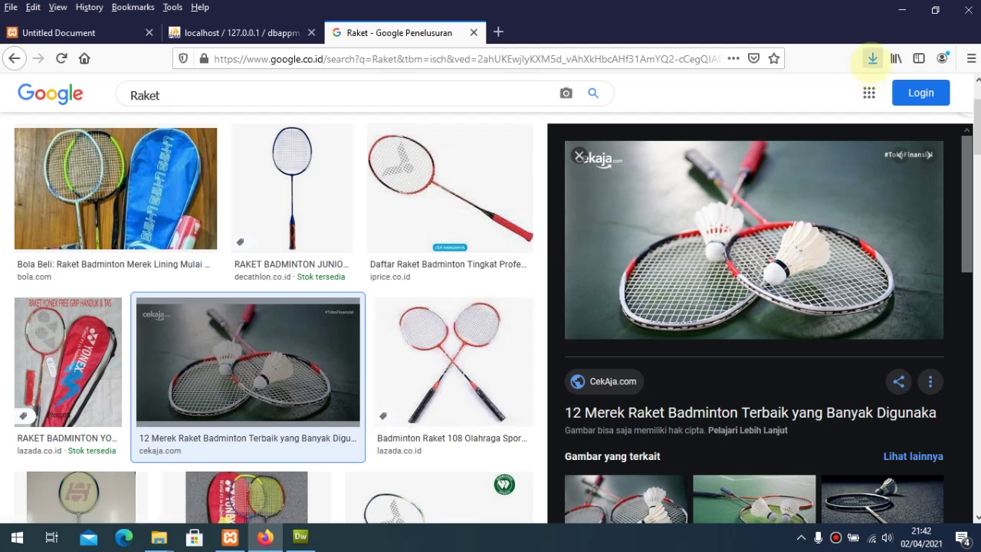
Step: Confirm Raket.jpg (55.9 KB) finished downloading alongside Kartu and Bola
left_click(873, 58)
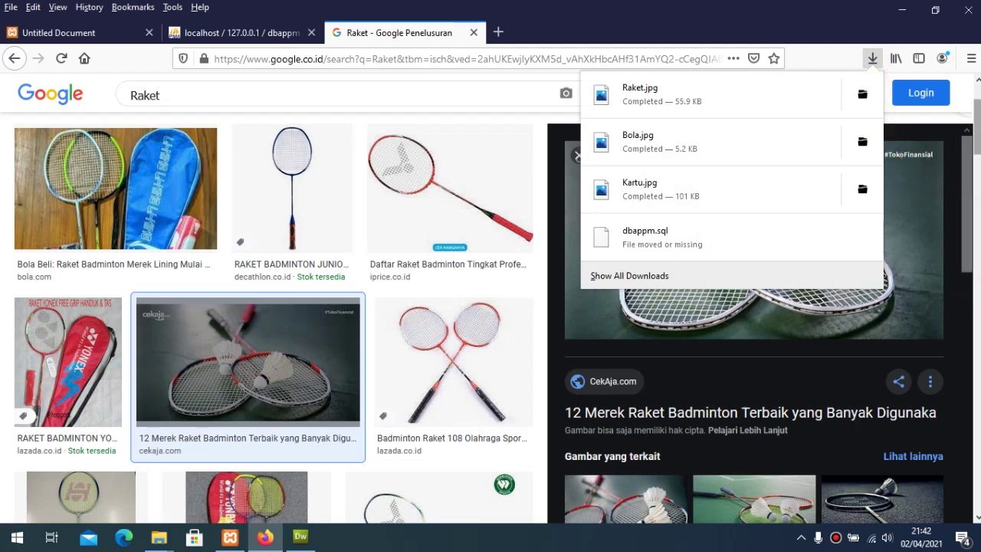
scroll(963, 220, "down", 3)
scroll(273, 317, "down", 2)
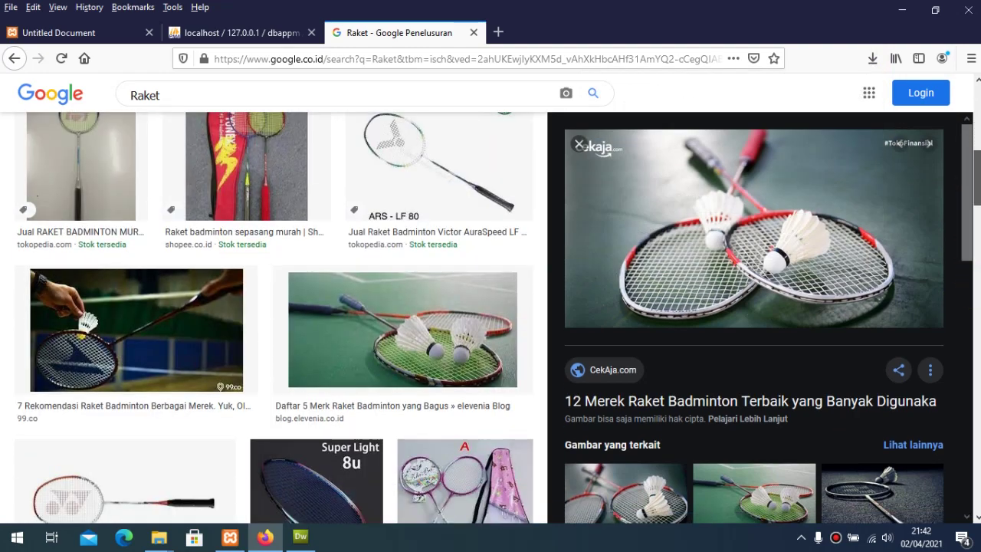
scroll(273, 317, "up", 5)
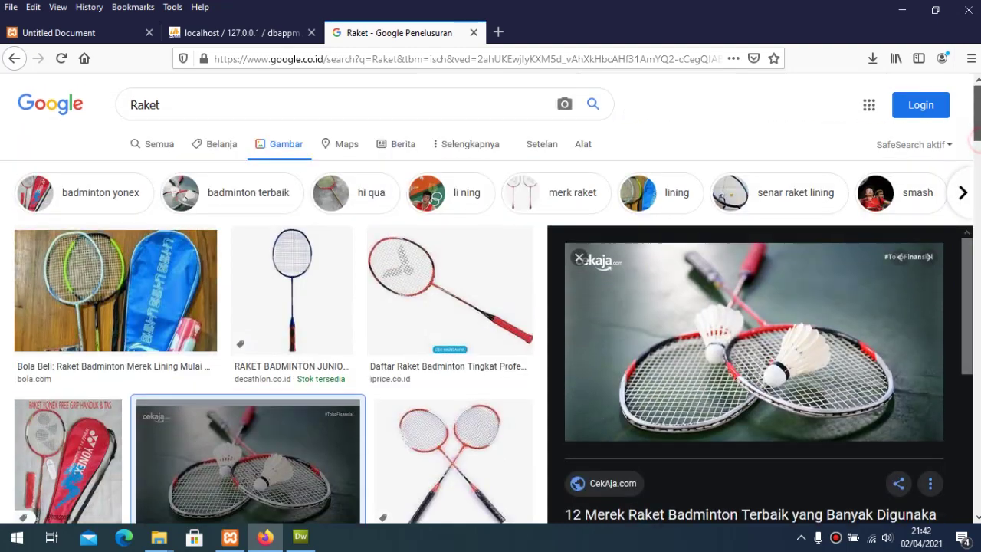
left_click_drag(191, 105, 54, 102)
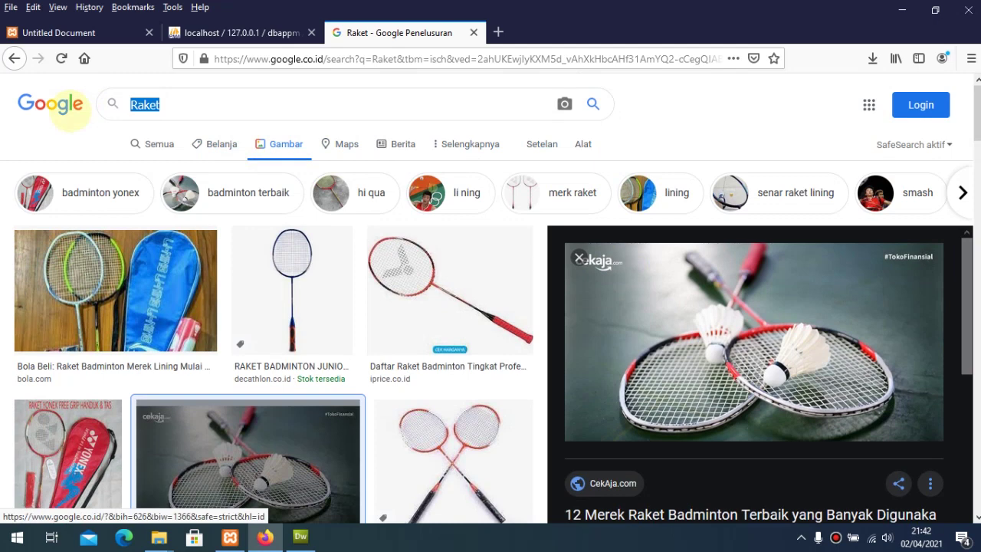
Step: Search images for 'baju sekolah' and preview the SERAGAM SEKOLAH picture
type("baju sekolah")
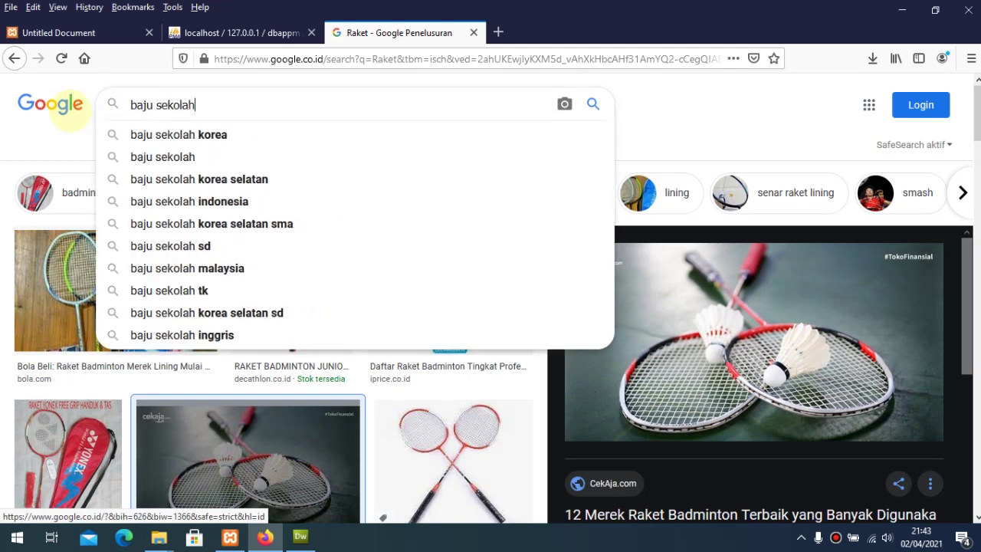
key("Return")
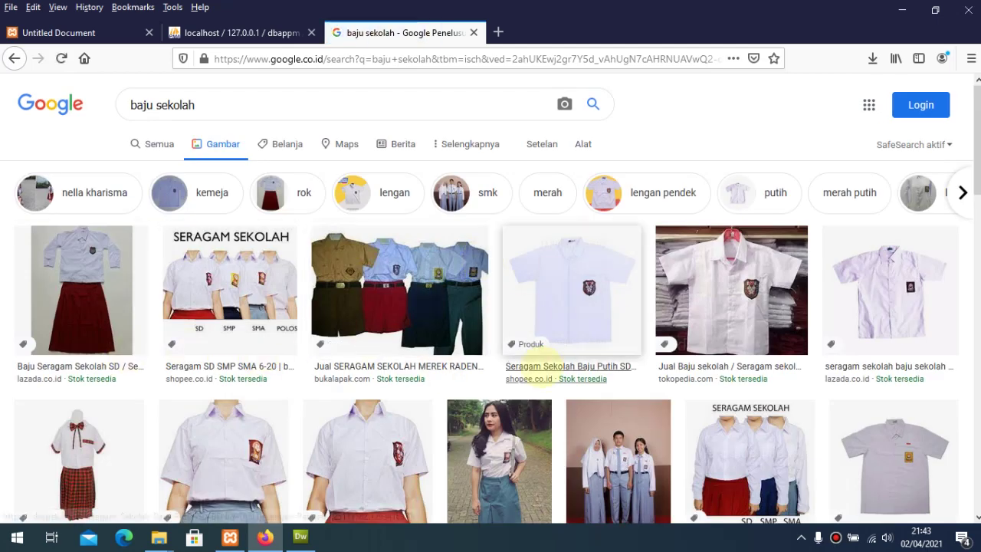
scroll(814, 349, "down", 2)
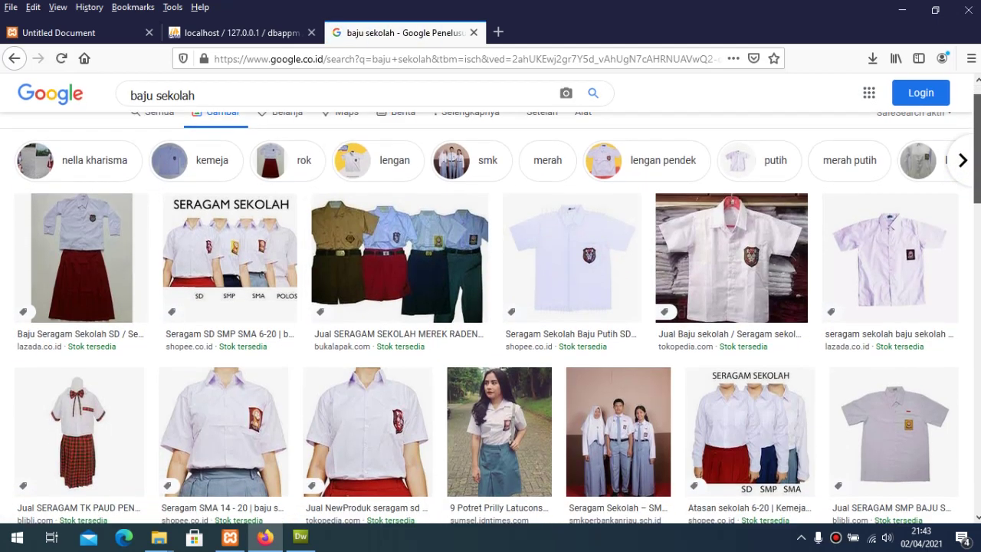
scroll(491, 306, "down", 3)
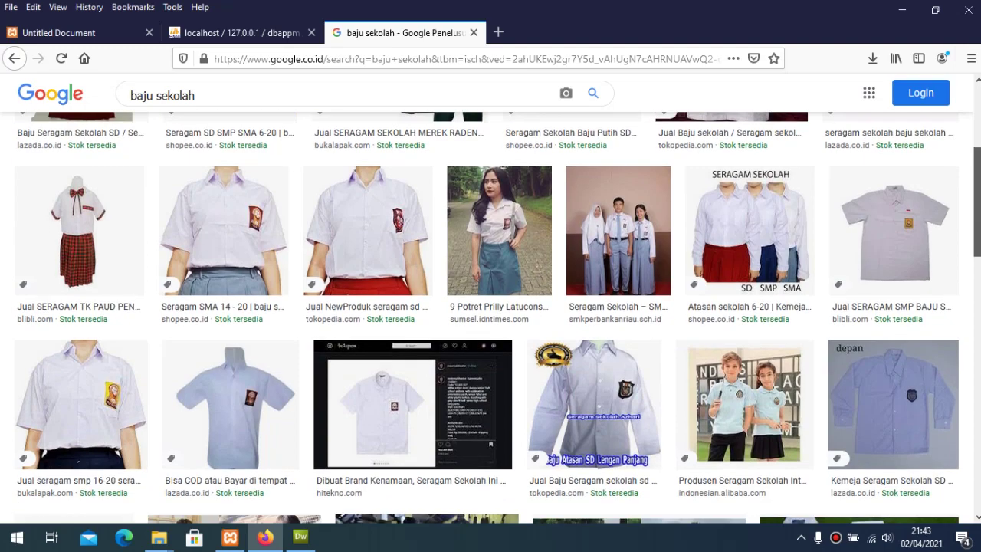
scroll(970, 196, "down", 5)
scroll(969, 195, "up", 7)
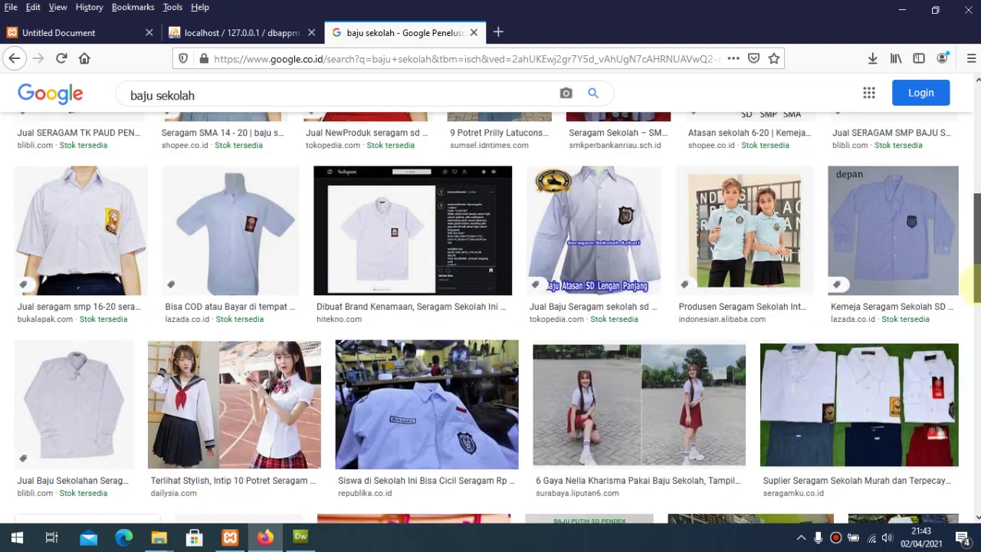
scroll(970, 196, "up", 3)
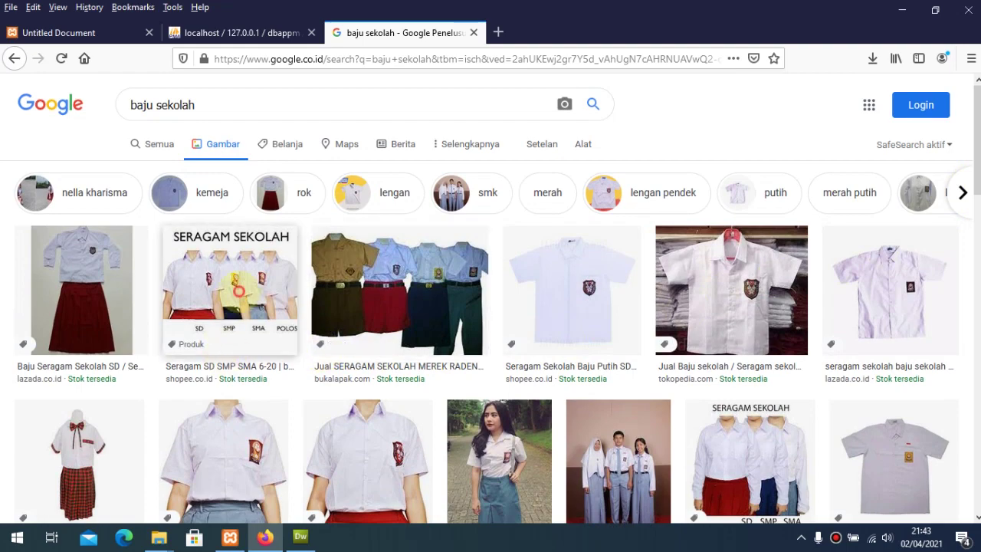
left_click(238, 291)
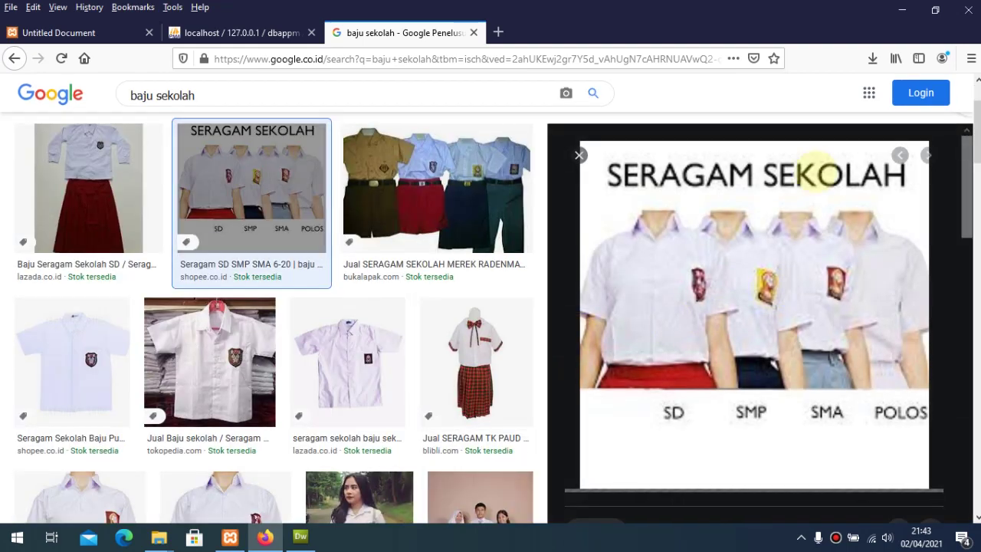
Step: Save the school-uniform image as Seragam
right_click(816, 173)
left_click(820, 154)
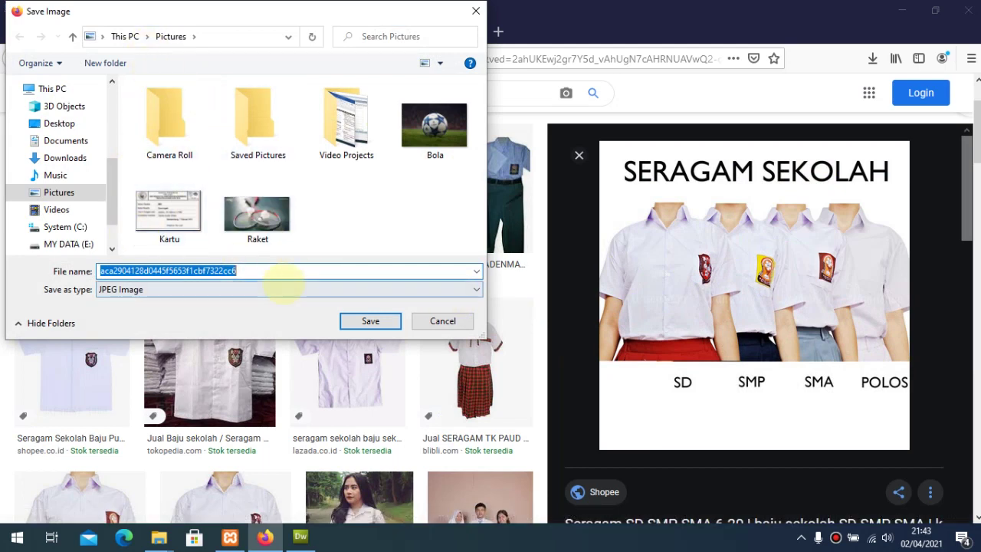
type("Se")
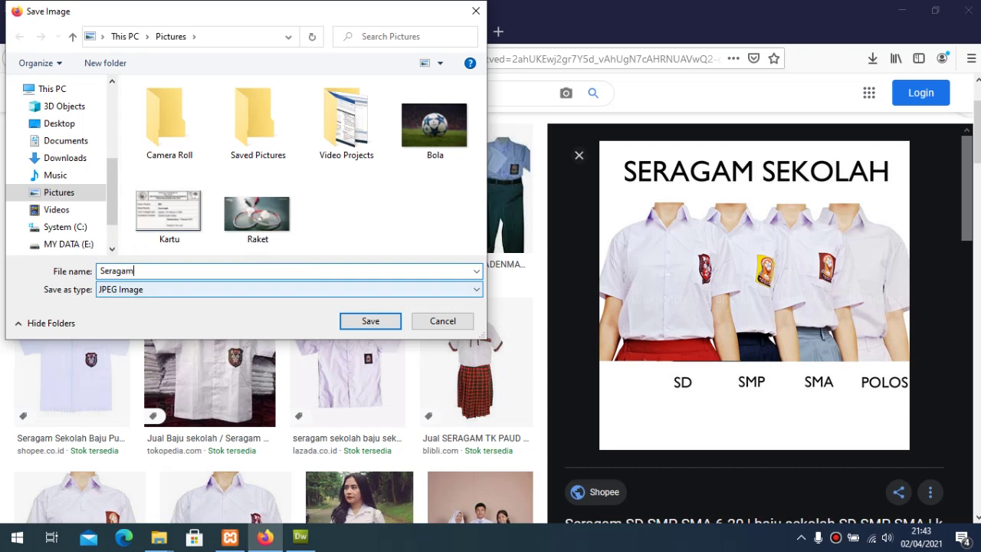
type("ragam")
key("Return")
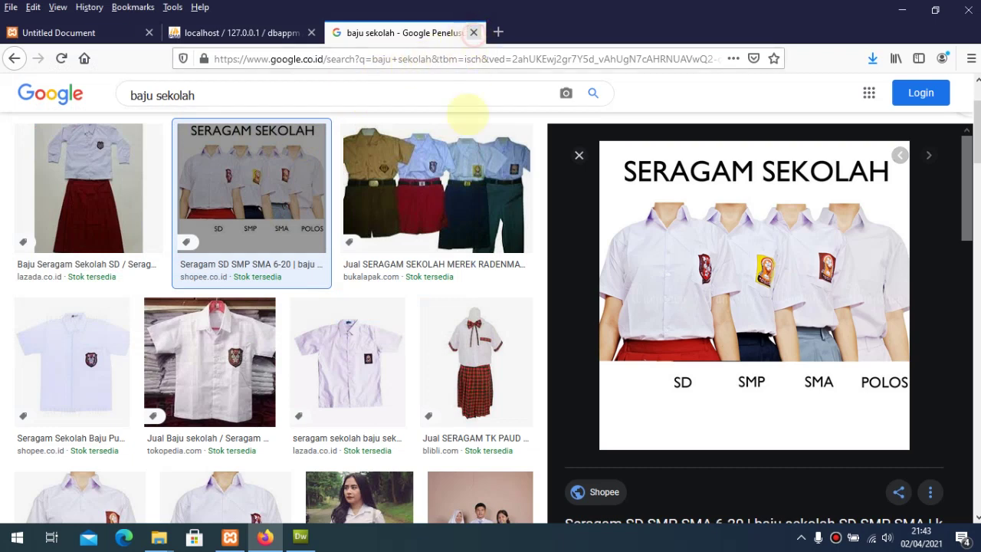
Step: Attach Kartu.jpg from Pictures to the lost student-card complaint and submit it
left_click(474, 32)
left_click(390, 239)
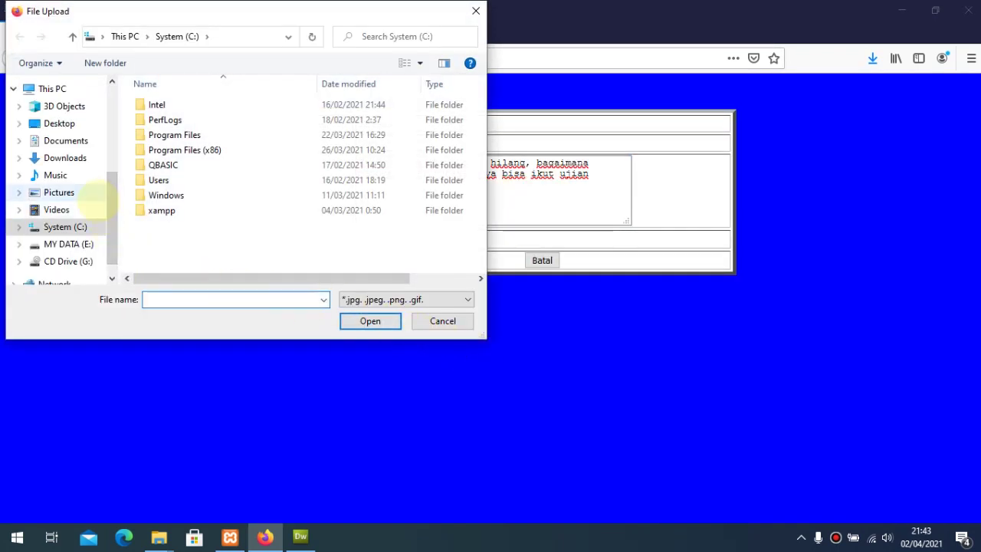
left_click(77, 193)
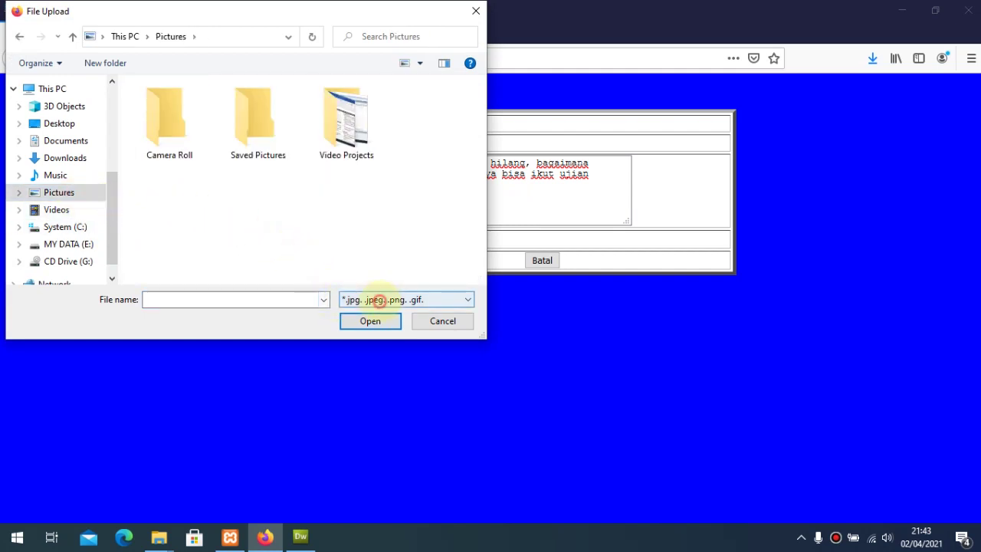
left_click(372, 300)
left_click(373, 312)
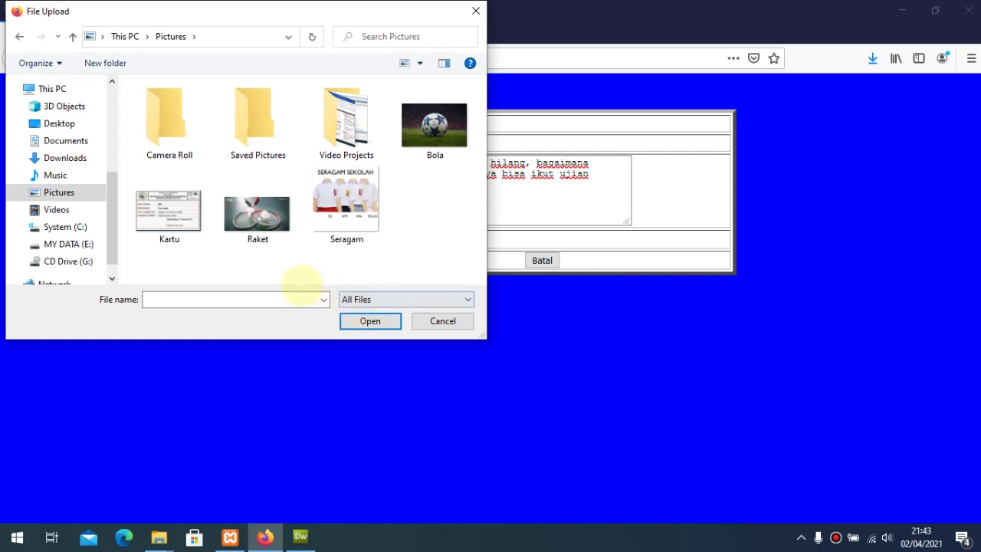
left_click(169, 213)
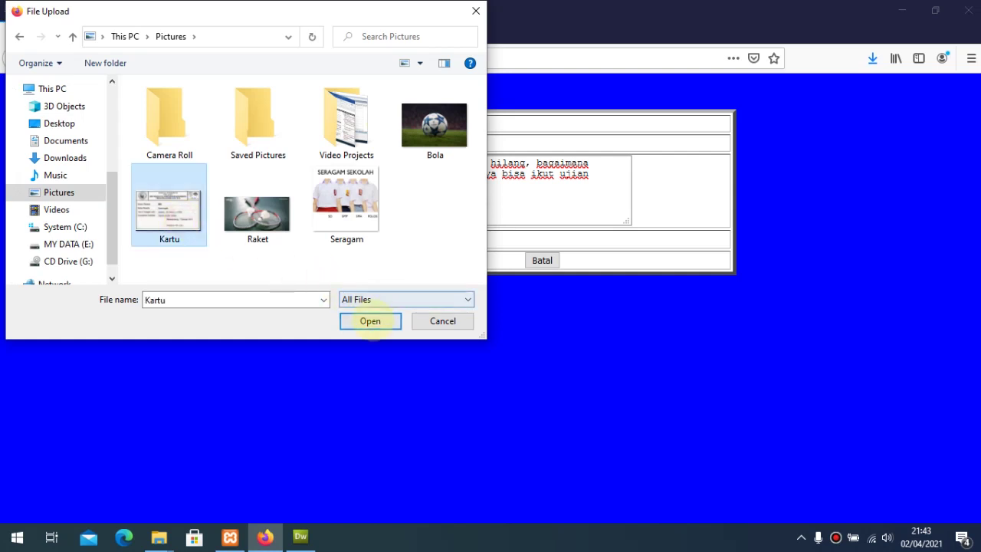
left_click(370, 322)
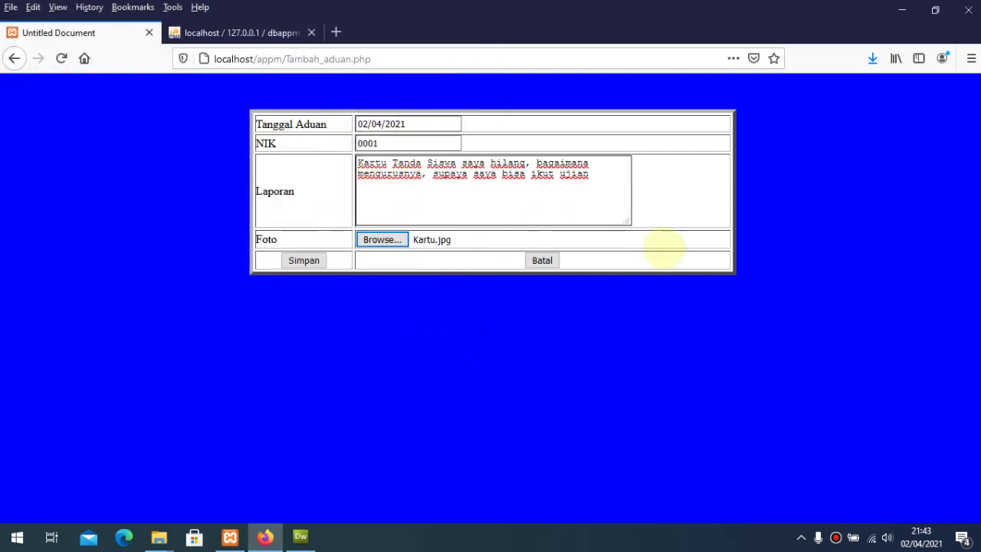
left_click(304, 260)
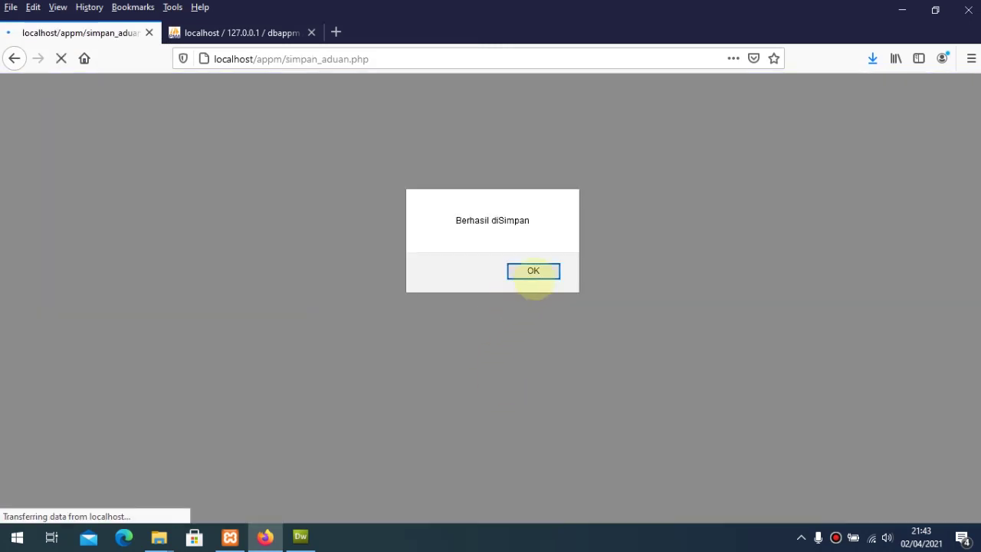
left_click(532, 271)
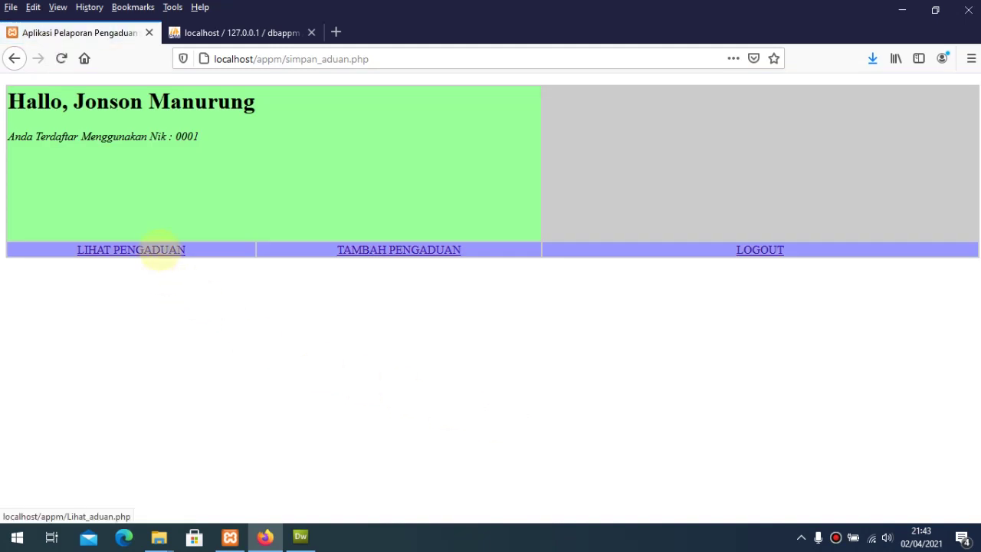
Step: Check the complaint is listed at status 0 with no response, then log out
left_click(159, 251)
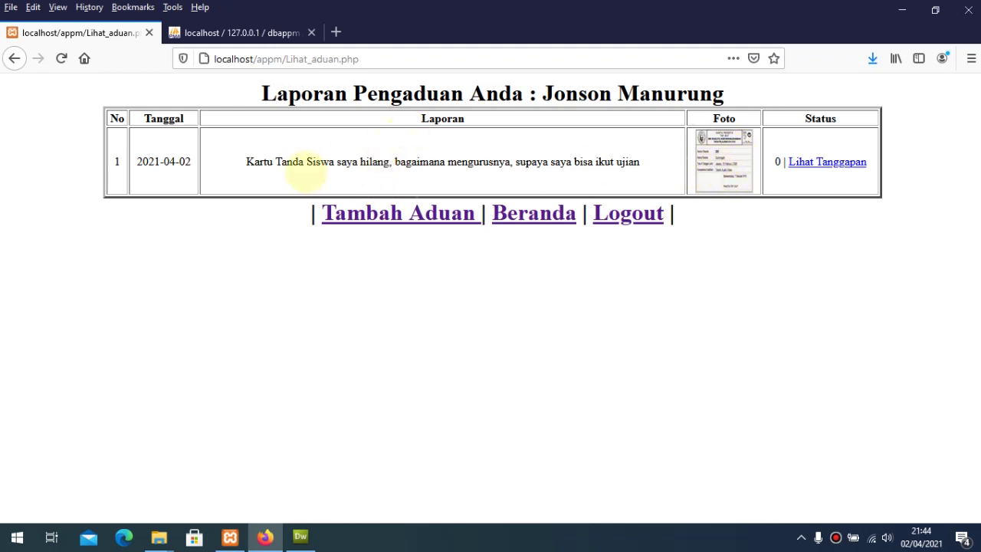
left_click_drag(306, 163, 614, 163)
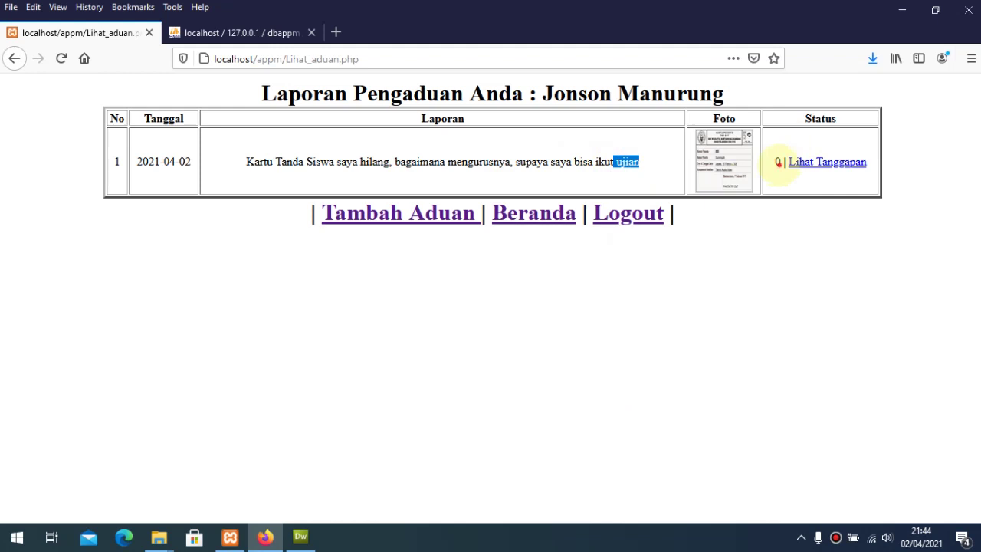
double_click(778, 161)
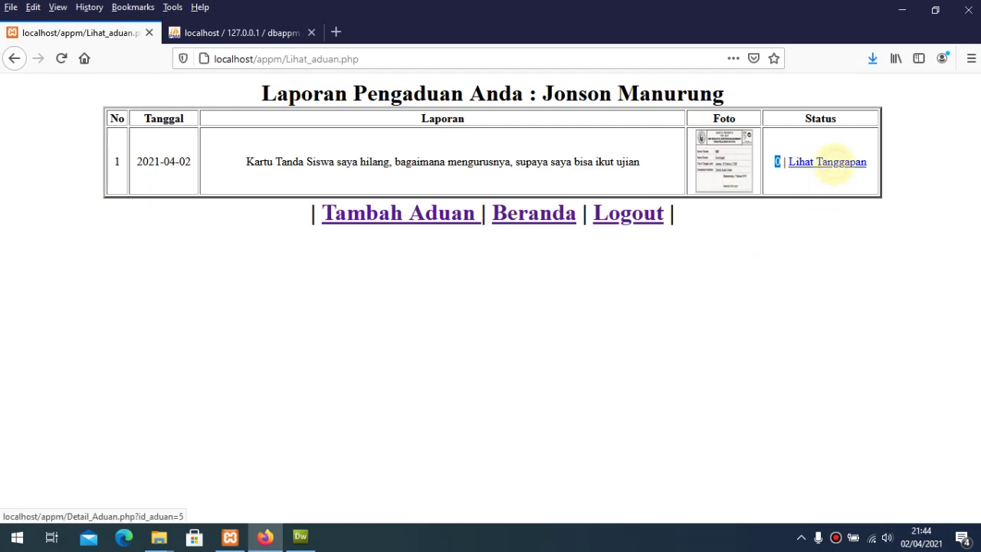
key("Return")
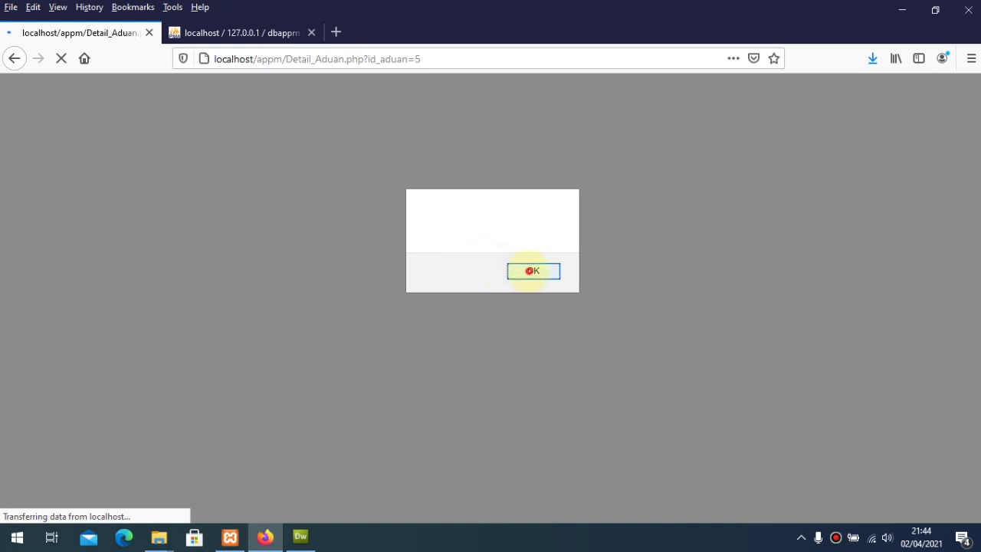
left_click(532, 271)
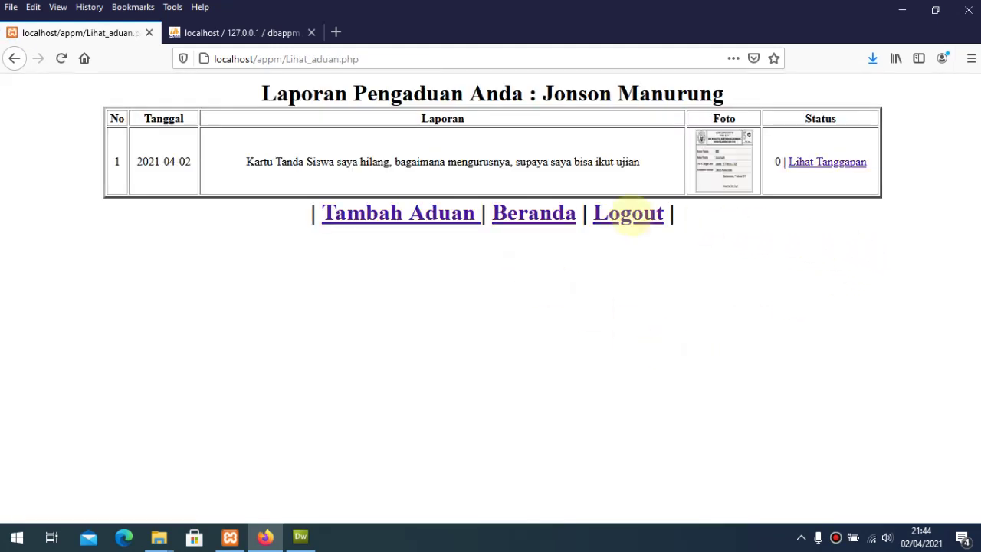
left_click(634, 213)
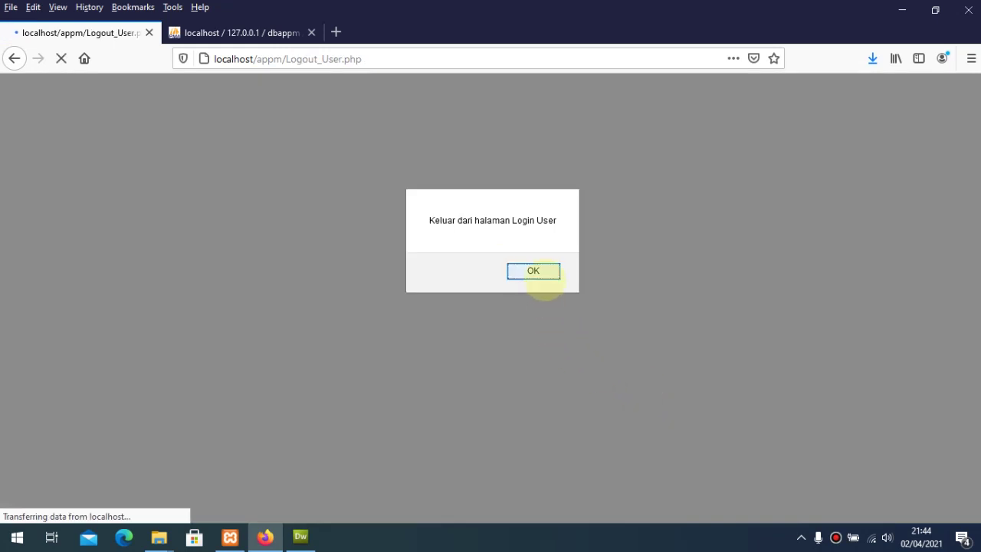
Step: Fill in the saved username, check phpMyAdmin's user table, and begin entering the password
left_click(543, 274)
left_click(497, 216)
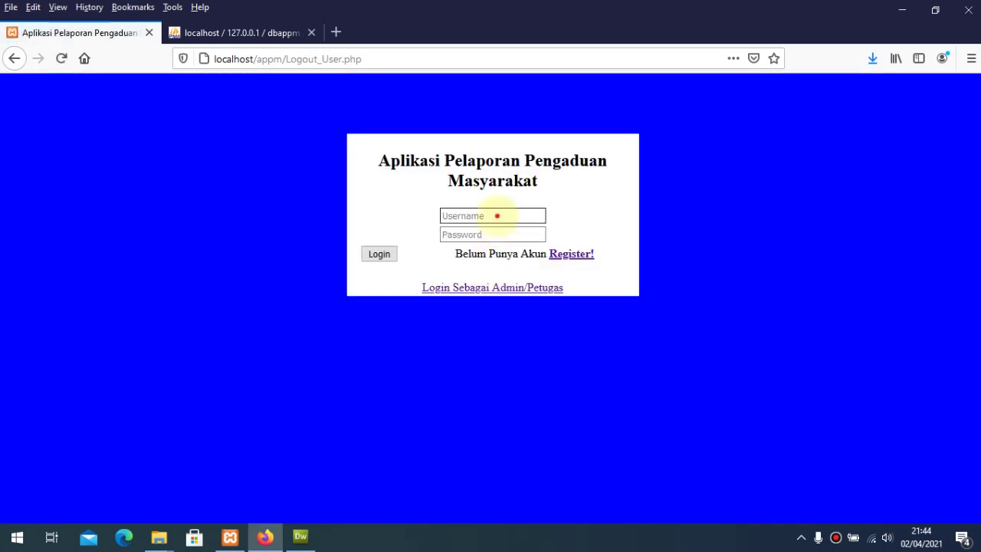
type("j")
key("Down")
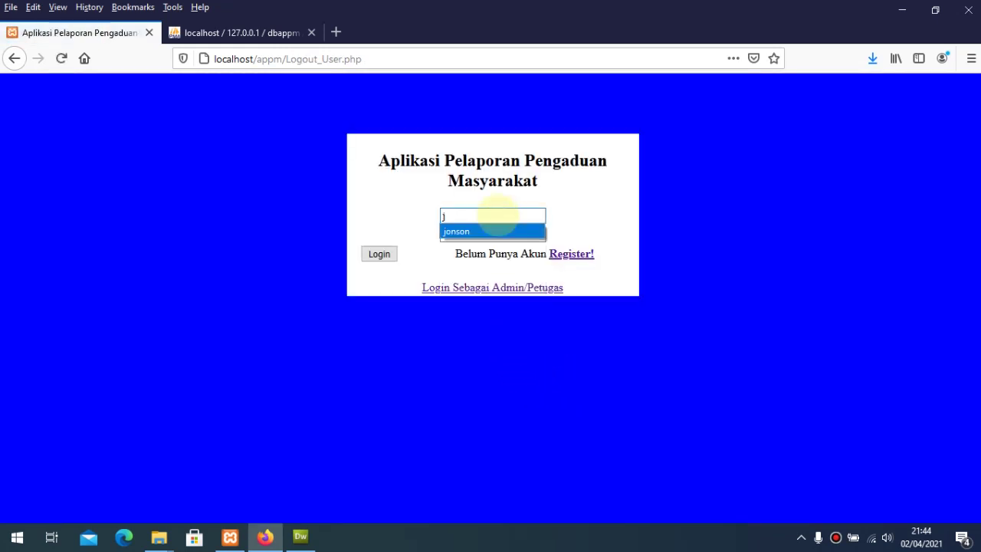
key("Return")
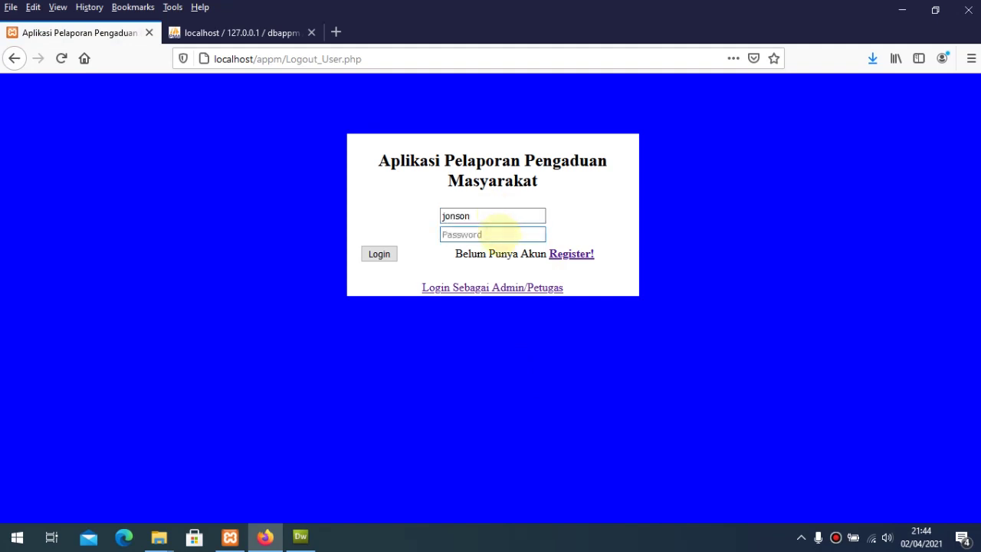
left_click(245, 32)
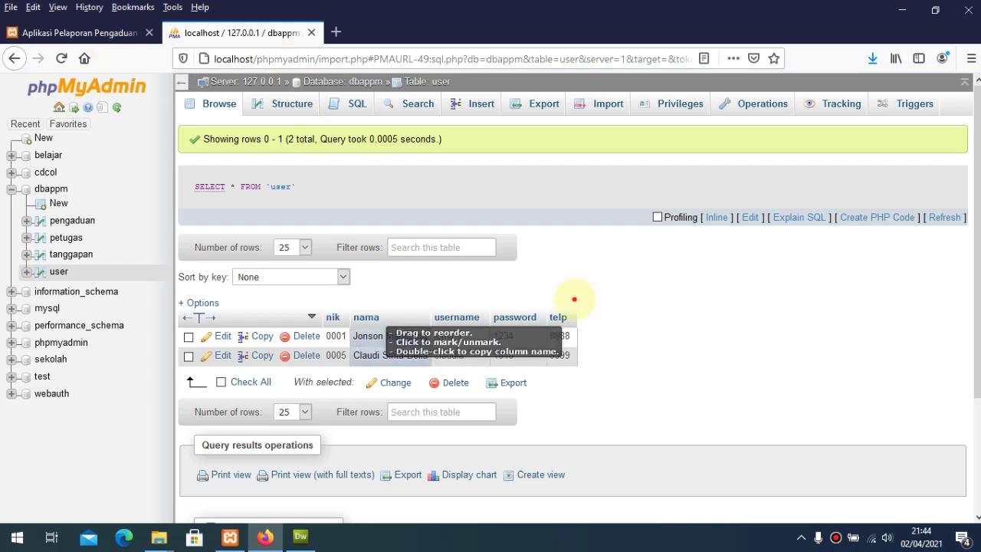
key("ctrl+Page_Up")
type("1")
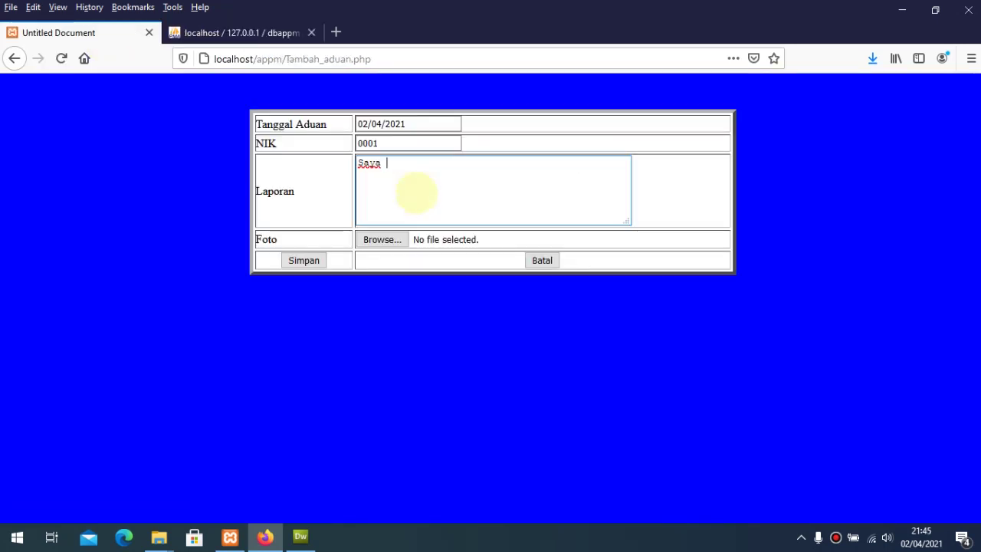
Step: Submit the report 'tidak bisa hadir ke sekolah, untuk 1 minggu ini, bagaimana dengan nilai saya?' and log out
type("idak bisa hadir")
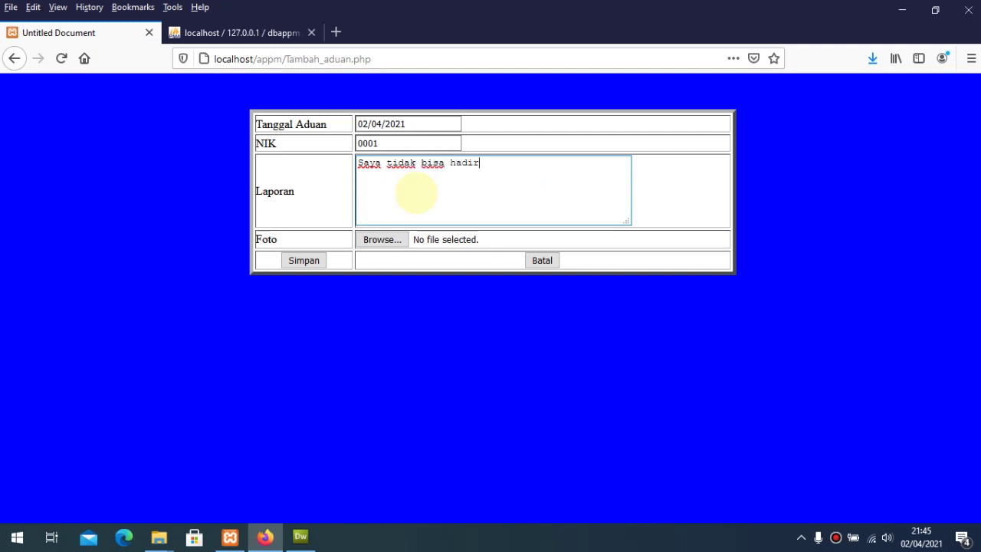
type(" ke sekolah, untuk")
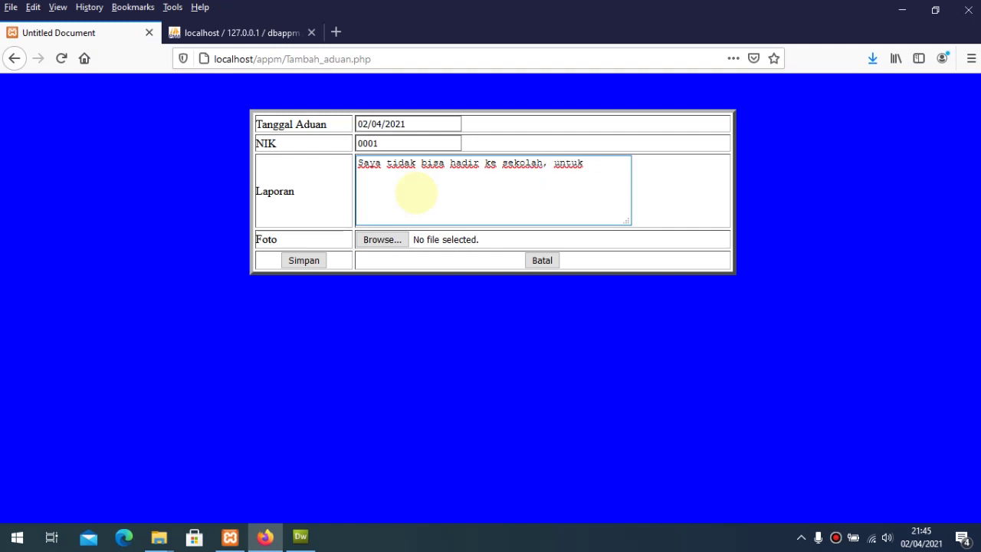
type(" 1 minggu i")
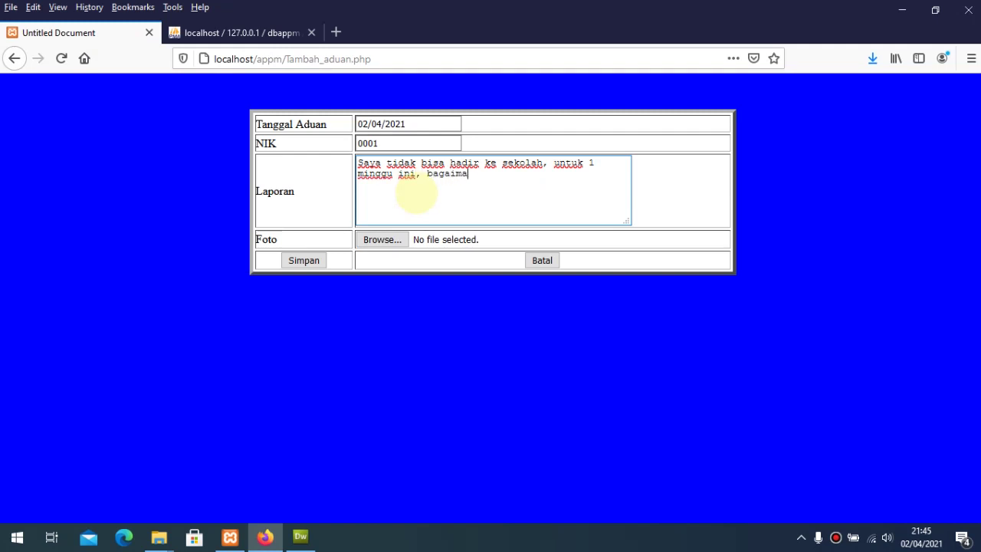
type("ni, bagaimana dengan nilai saya")
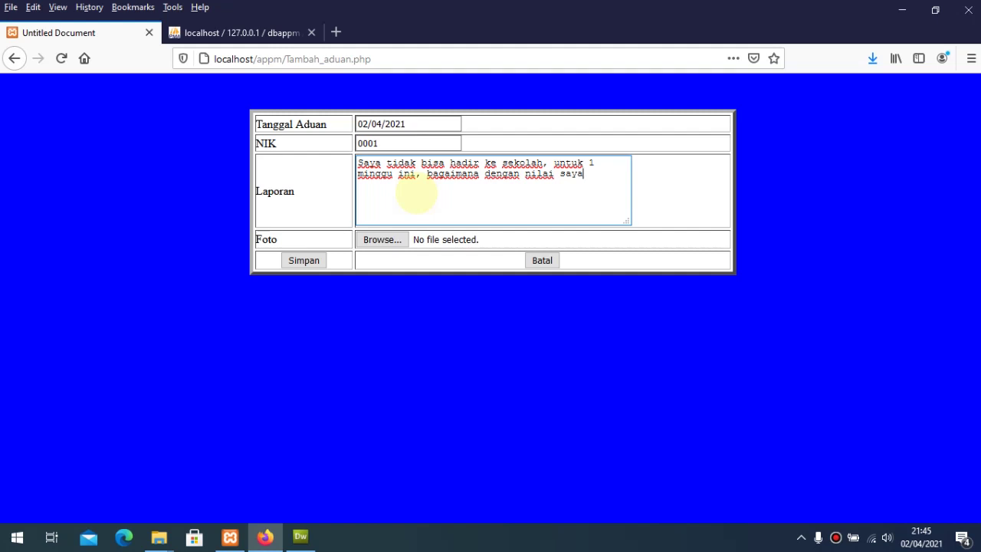
type("?")
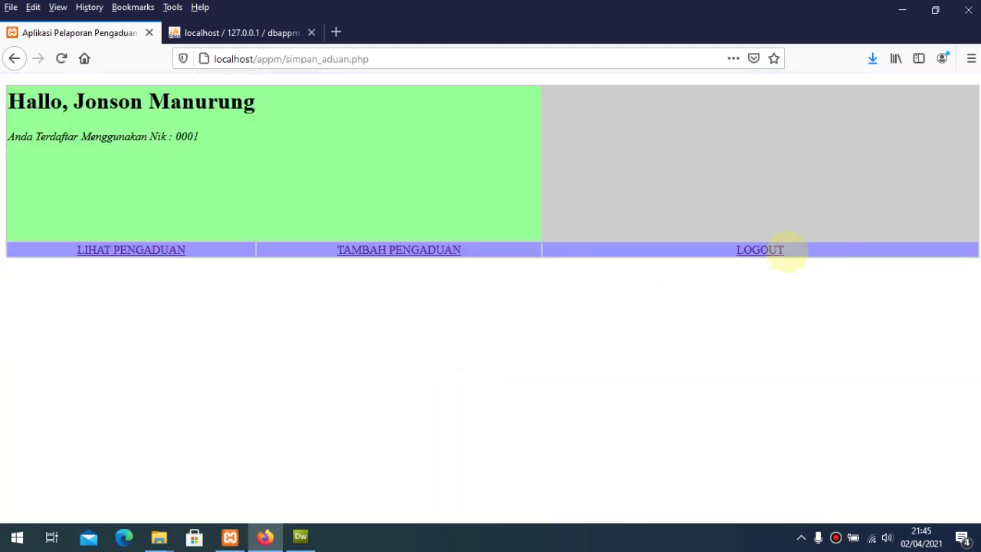
left_click(751, 250)
left_click(534, 270)
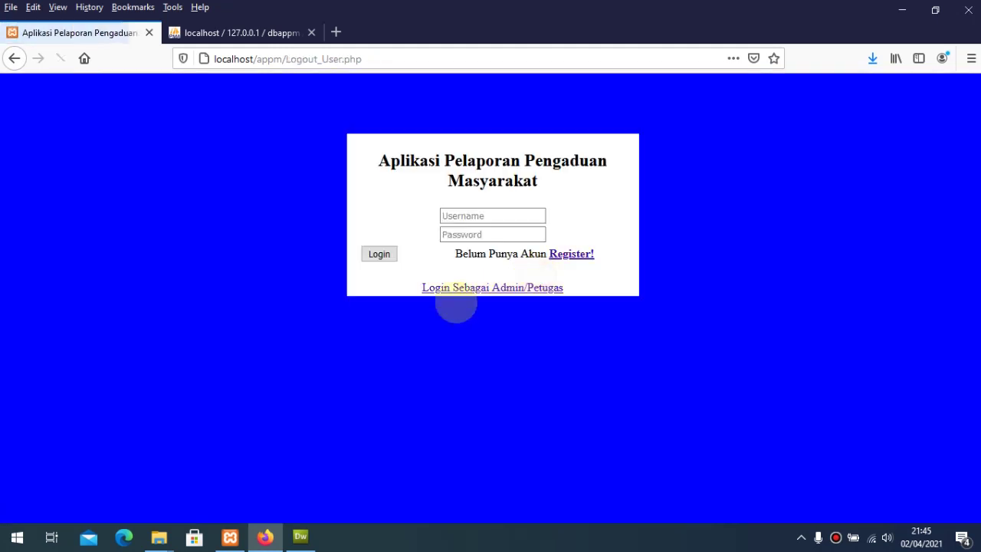
Step: Read the second resident's credentials in phpMyAdmin and log in with that username and password
left_click(280, 35)
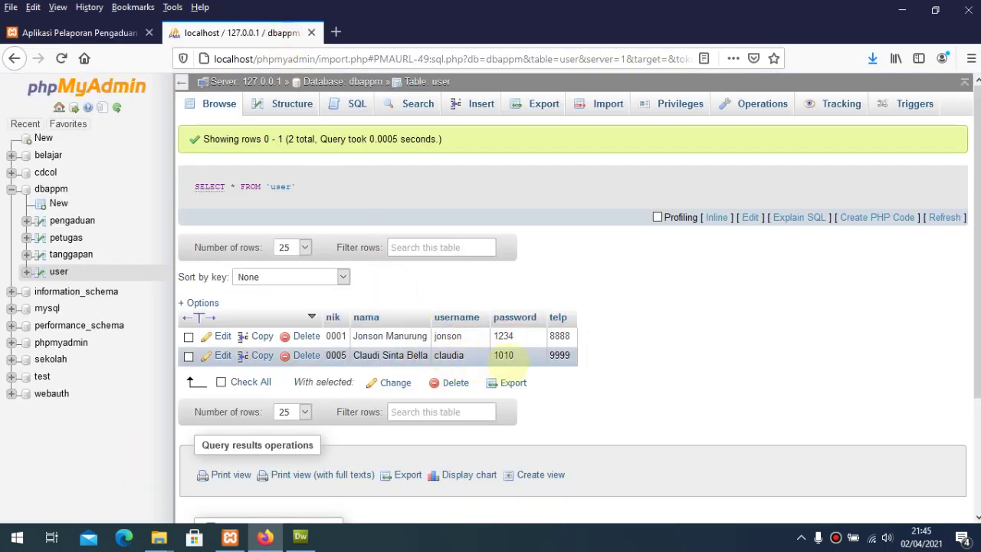
left_click(76, 33)
left_click(484, 218)
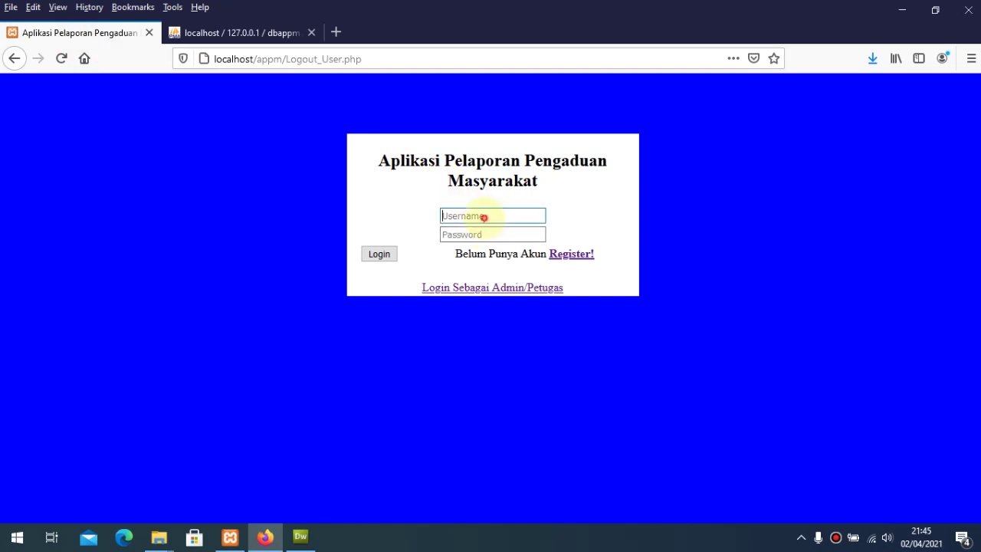
type("claudia")
left_click(490, 234)
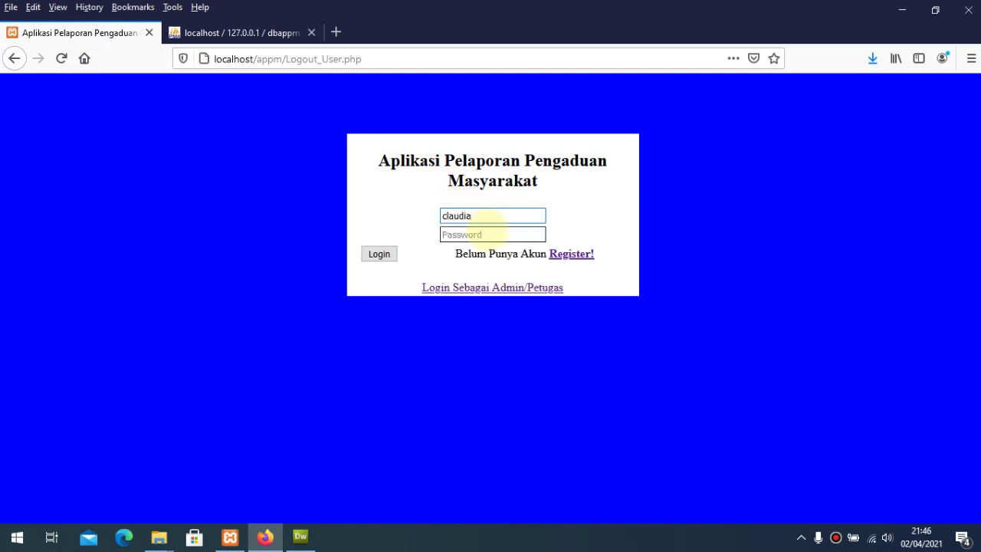
type("cl")
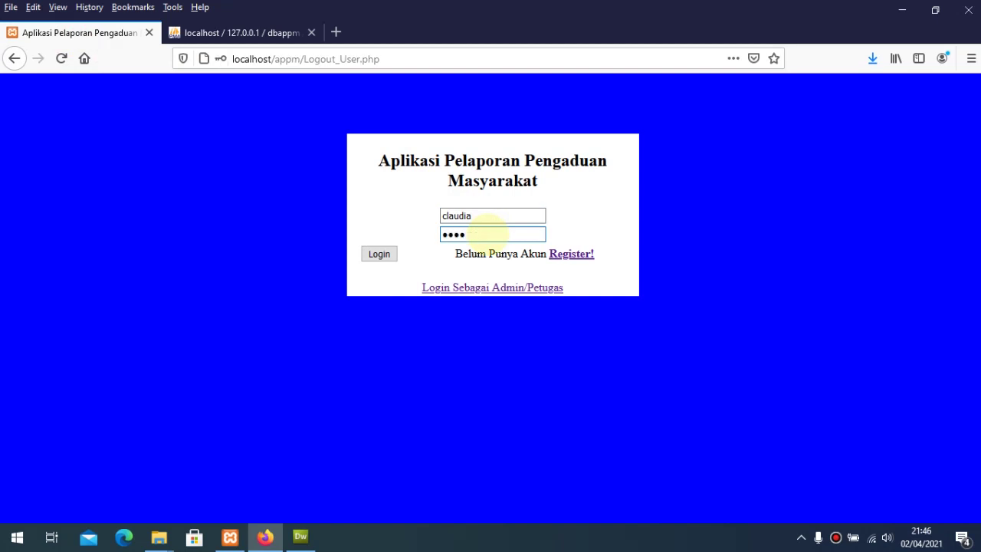
left_click(378, 253)
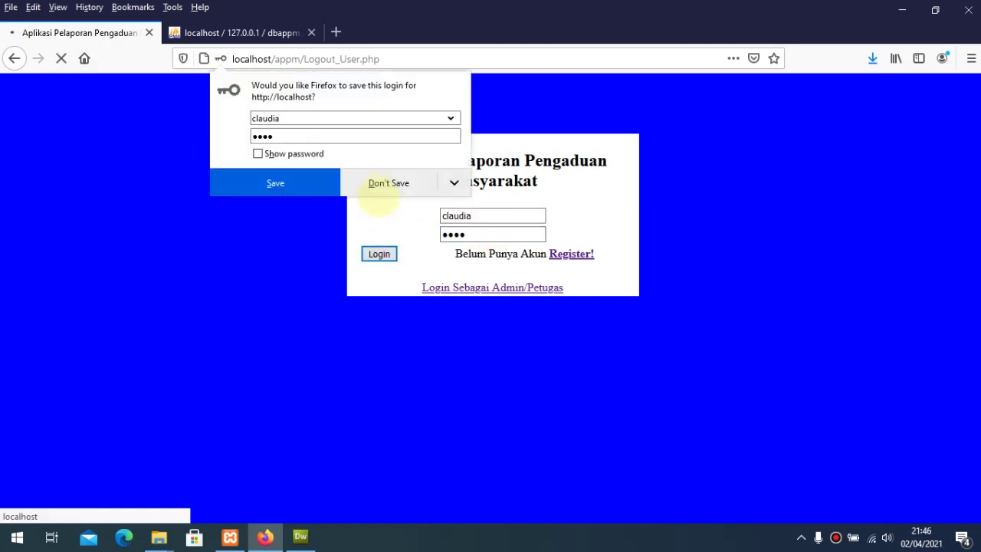
left_click(396, 179)
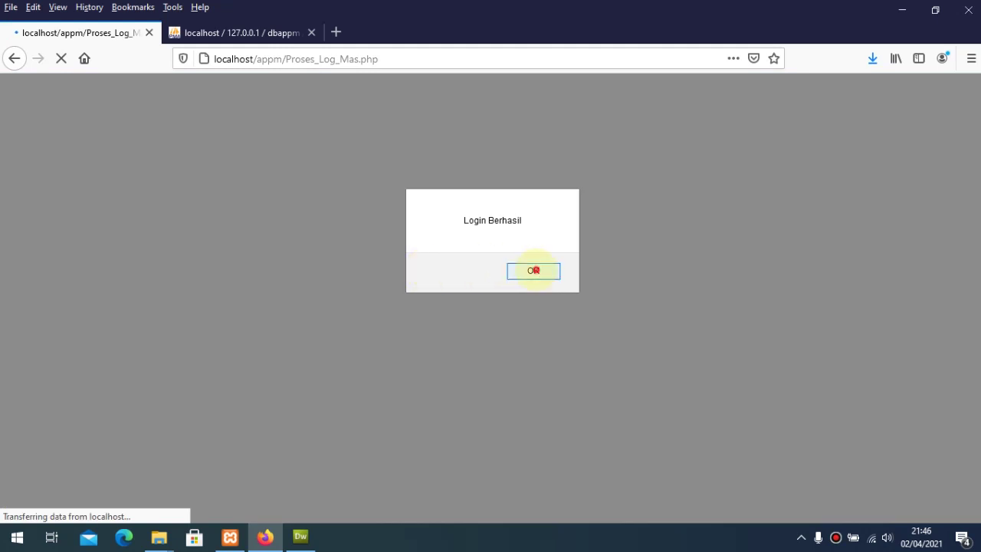
left_click(532, 269)
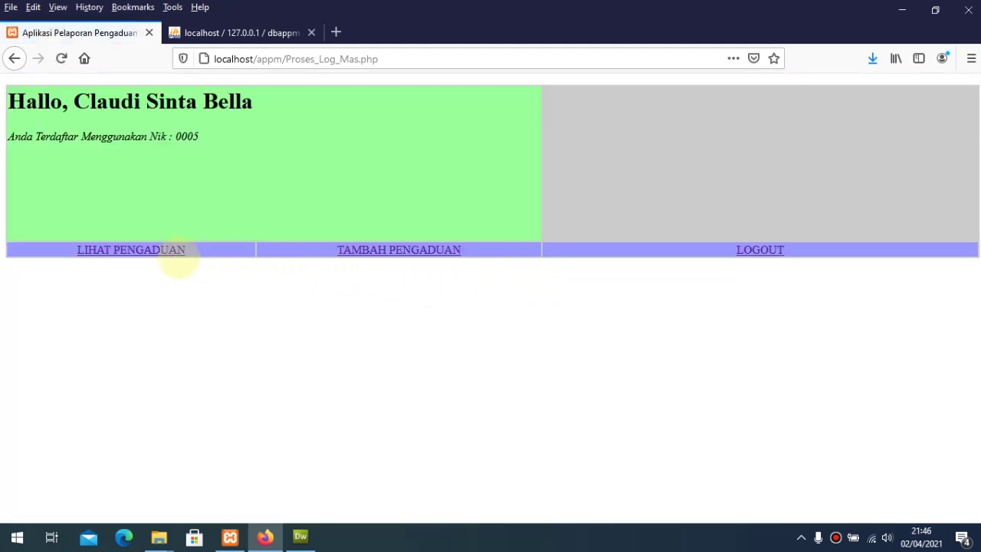
Step: Start a new complaint reporting the semester-1 report card was never received
left_click(171, 252)
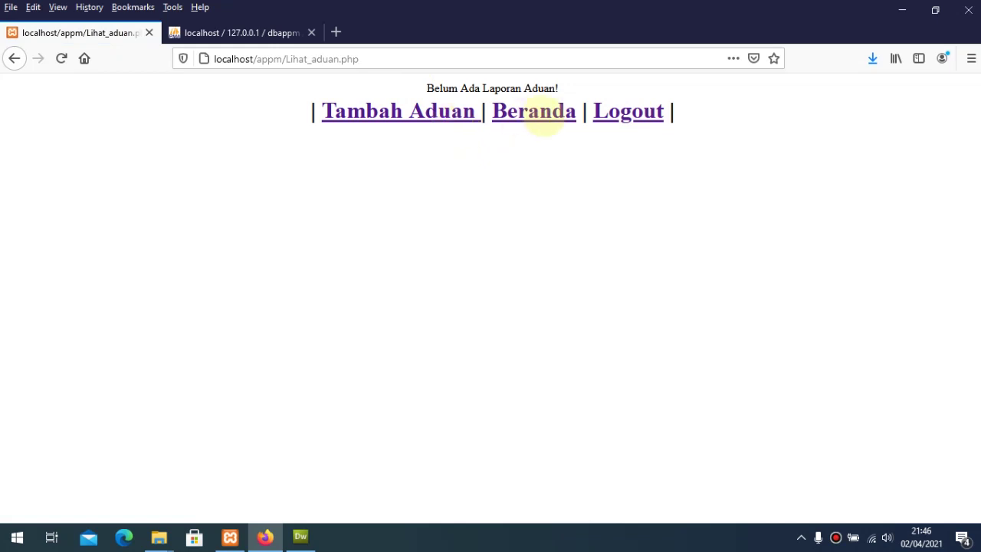
left_click(406, 111)
left_click(412, 188)
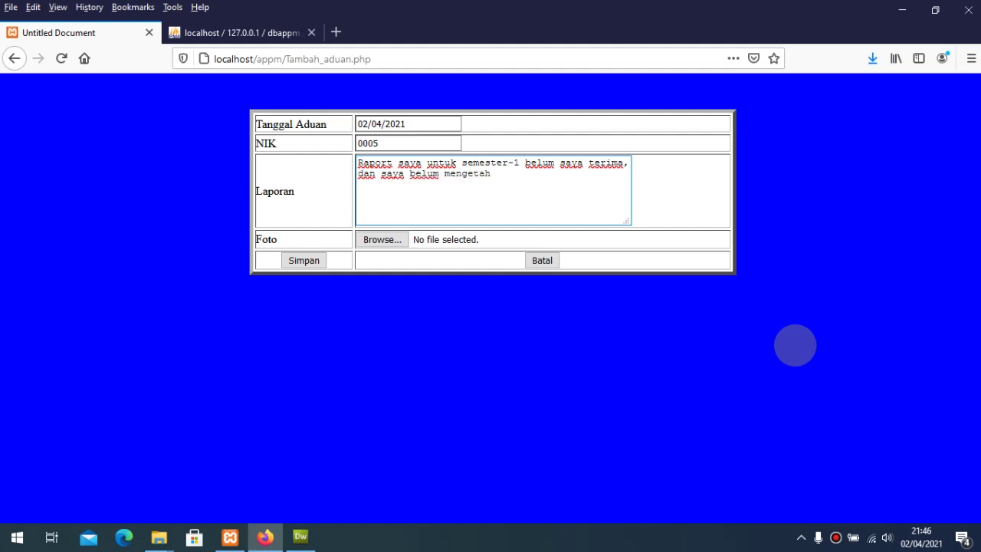
type("hasilnya")
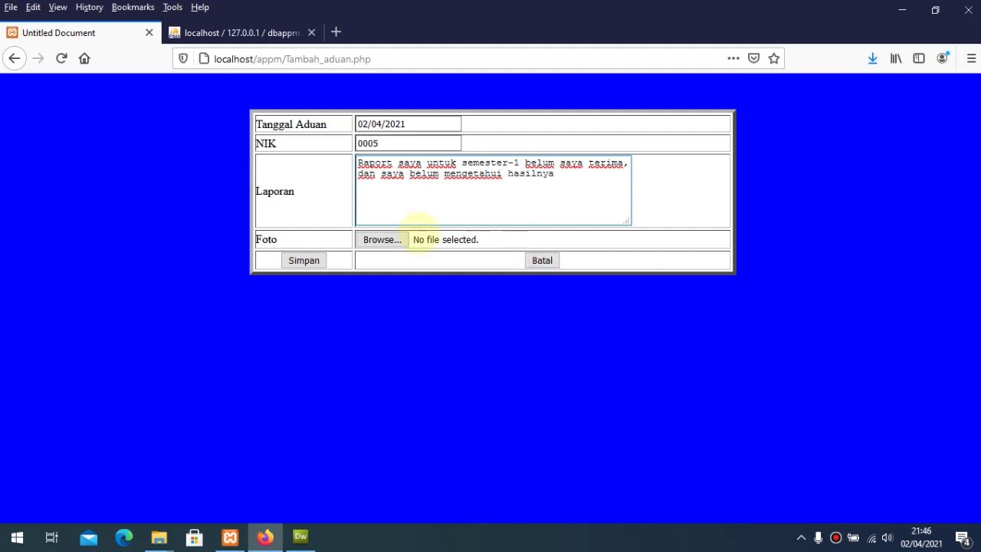
Step: Attach the Raket photo using the All Files filter and save the complaint
left_click(385, 239)
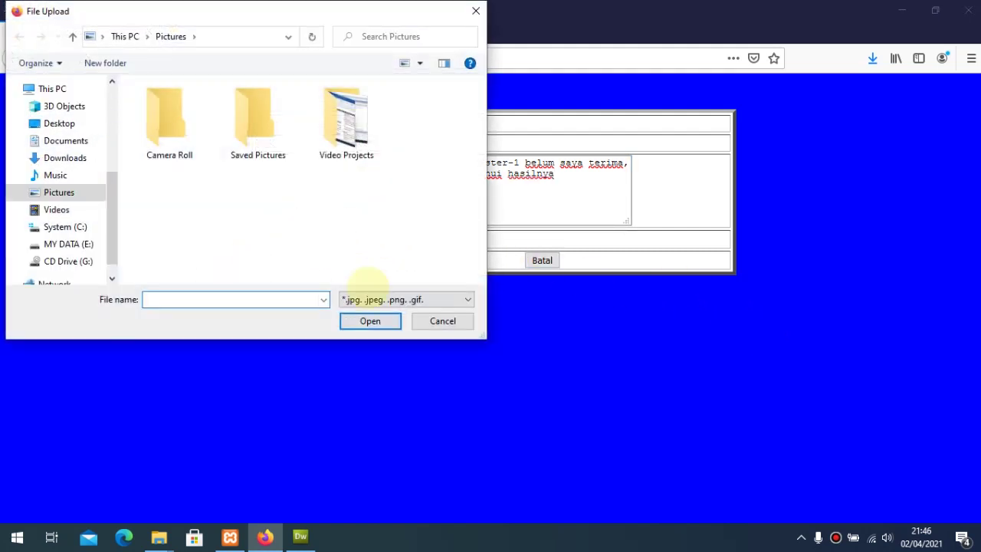
left_click(375, 299)
left_click(379, 314)
left_click(256, 209)
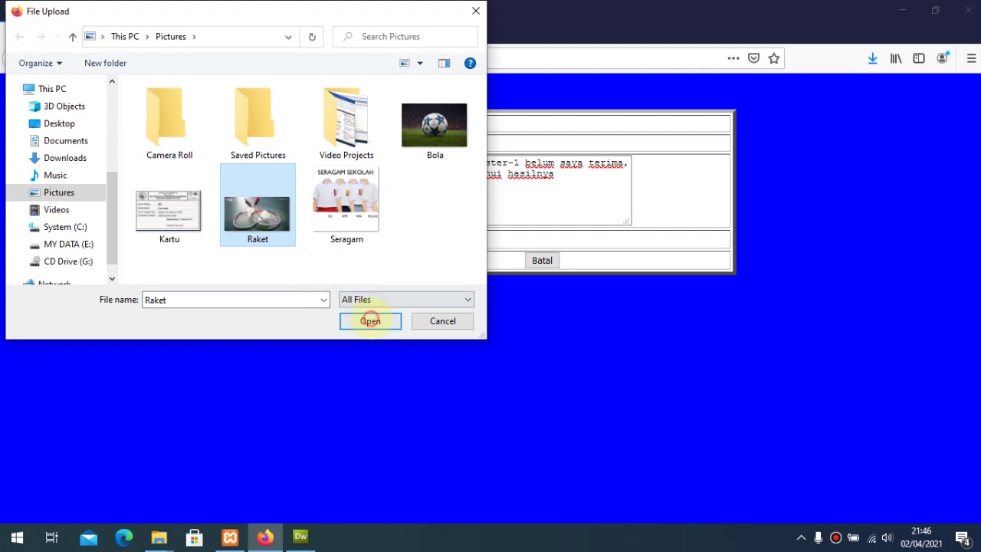
left_click(365, 320)
left_click(306, 262)
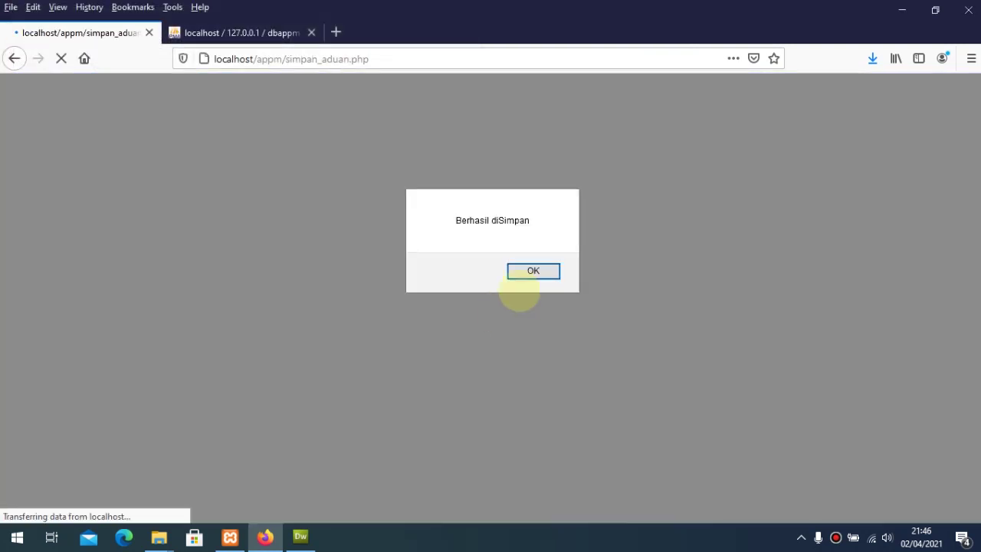
left_click(539, 269)
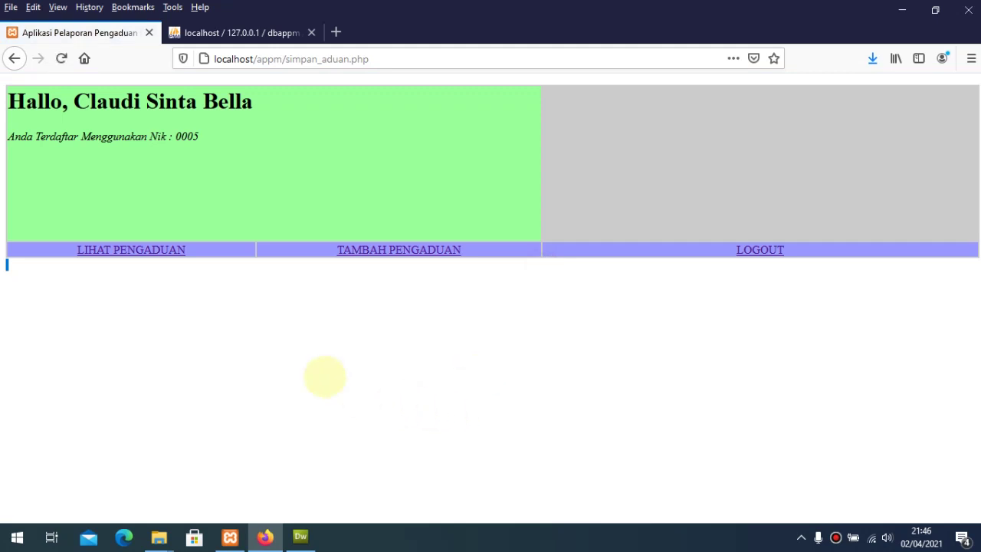
Step: Confirm the report card complaint is listed at status 0, sign out, and go to admin login
left_click(146, 251)
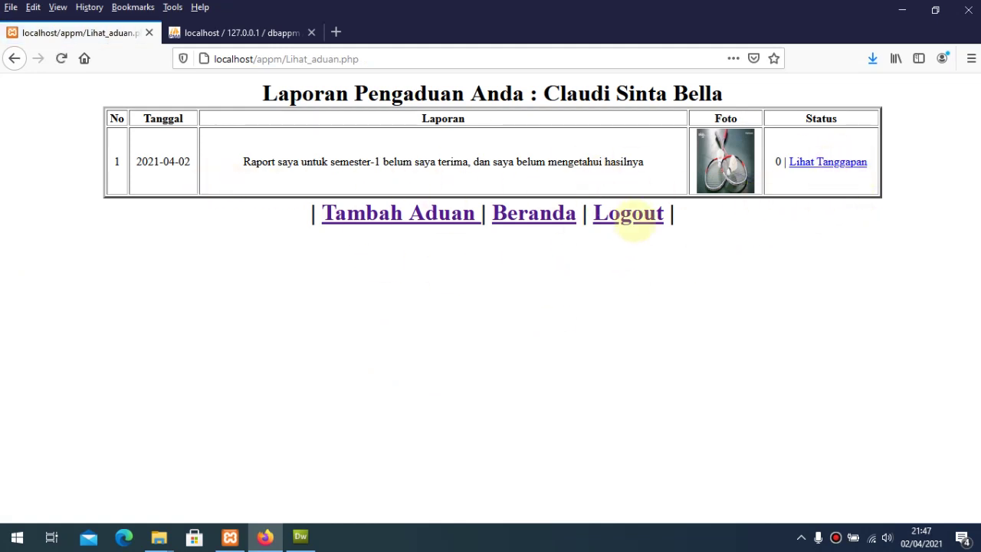
left_click(631, 214)
left_click(545, 275)
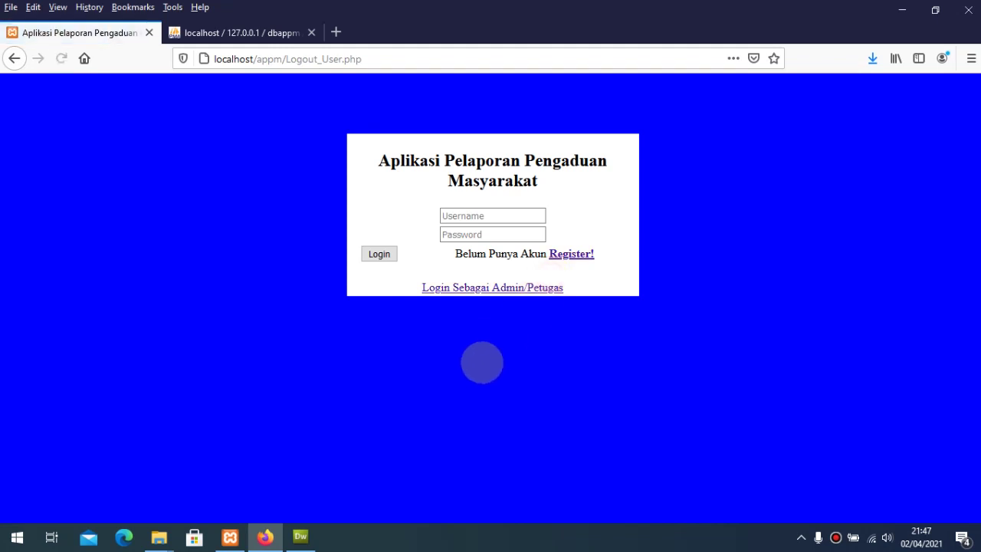
left_click(477, 290)
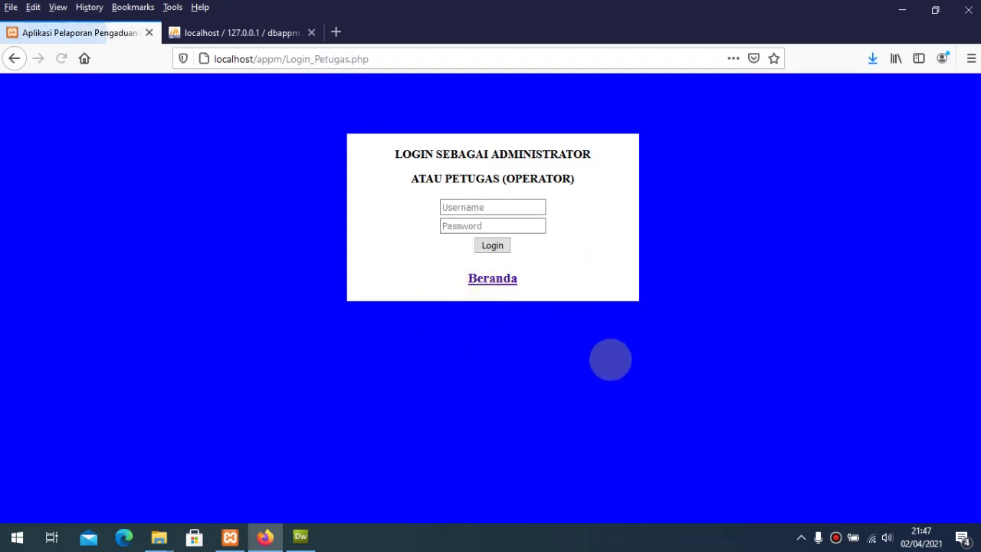
left_click(497, 213)
type("Admin")
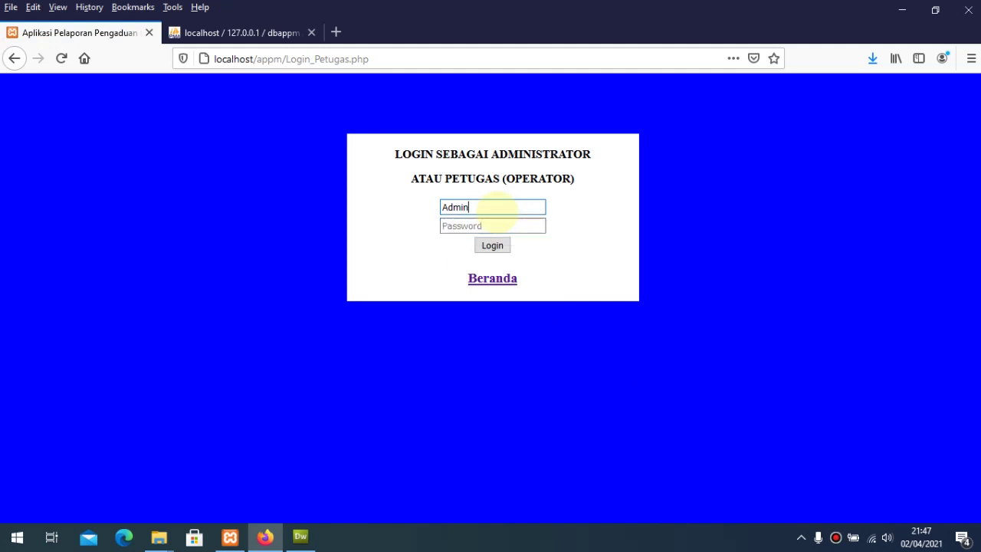
key("Tab")
type("Adm")
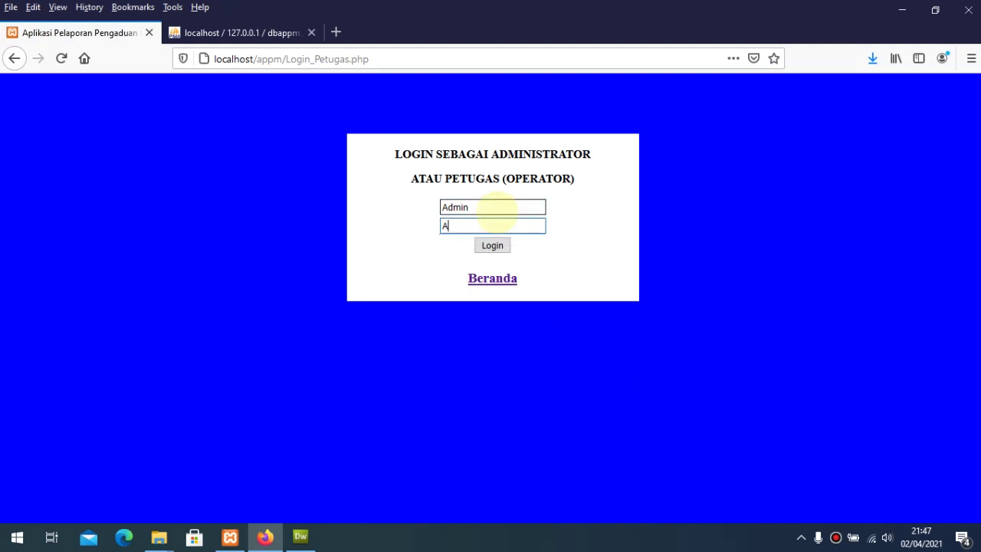
left_click(690, 241)
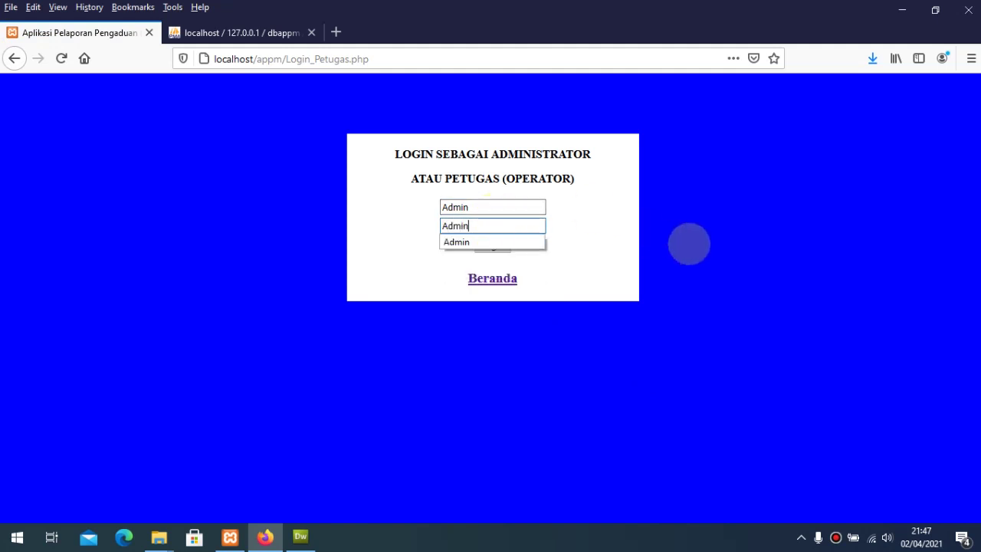
left_click(493, 245)
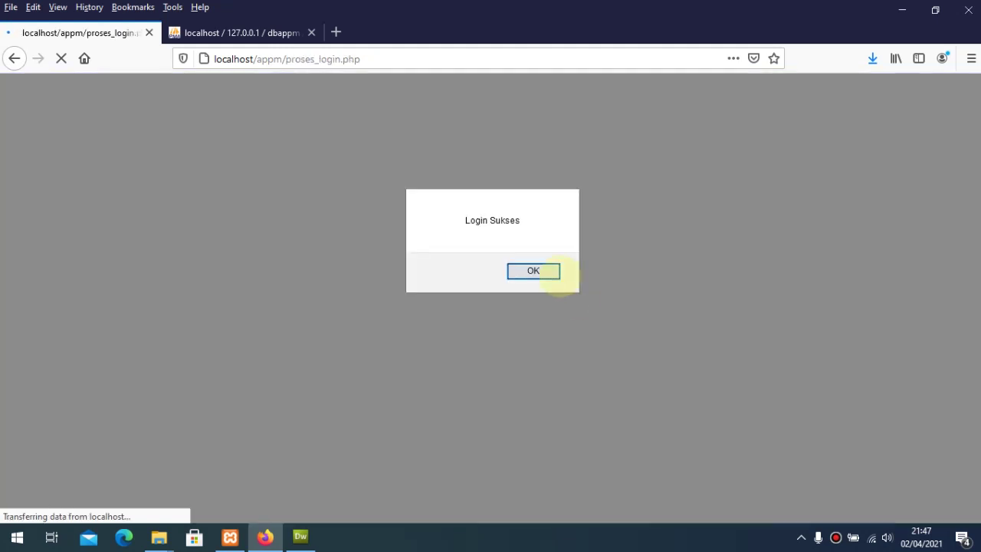
left_click(546, 272)
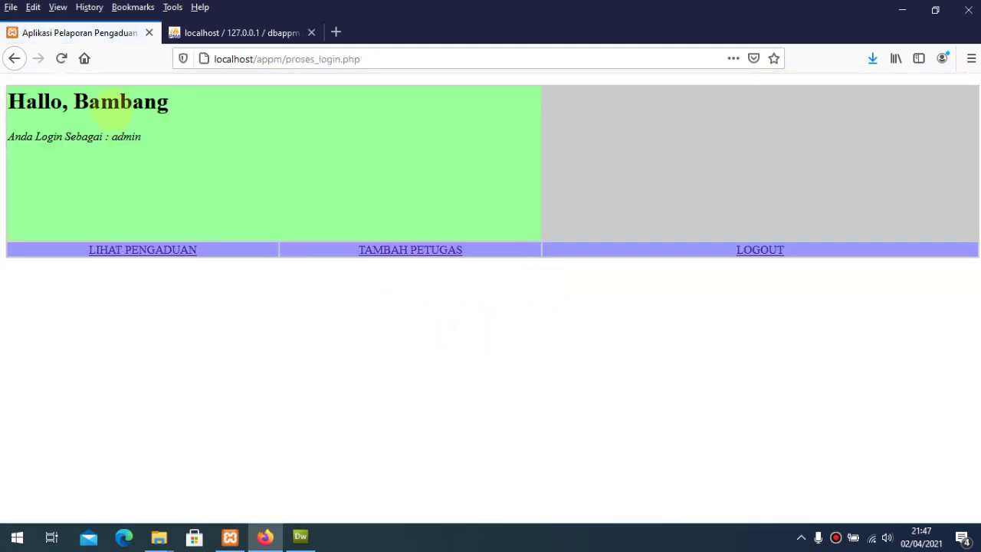
left_click_drag(82, 138, 320, 188)
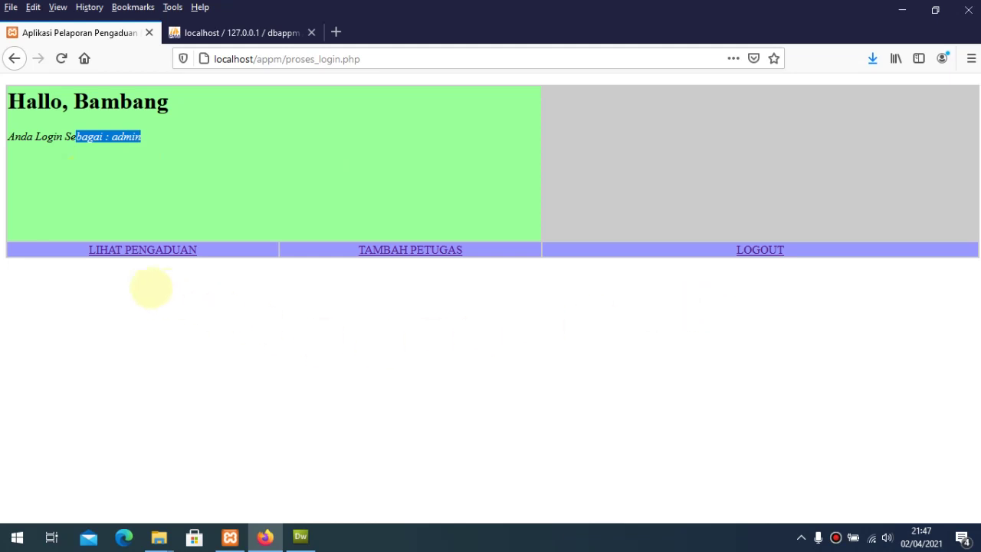
left_click_drag(144, 136, 109, 143)
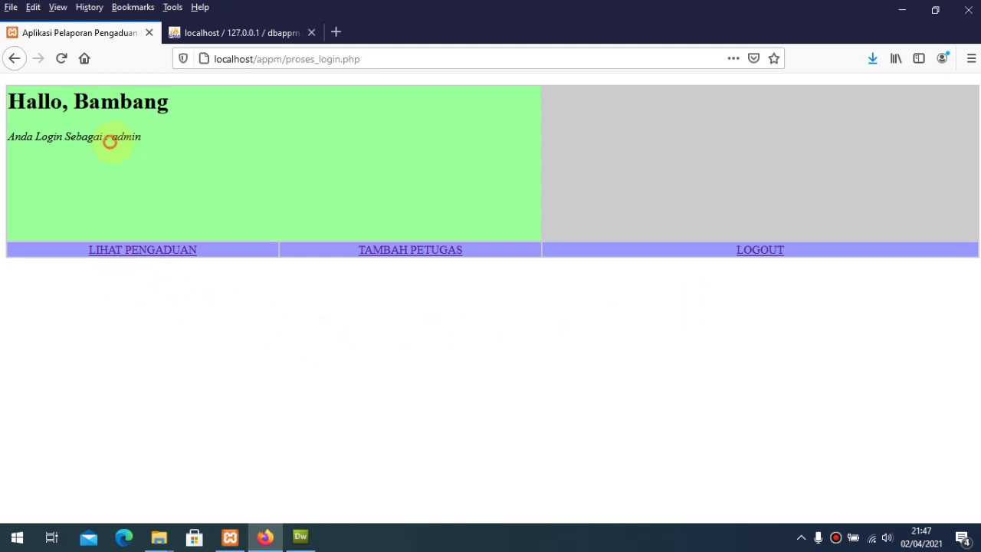
left_click(116, 276)
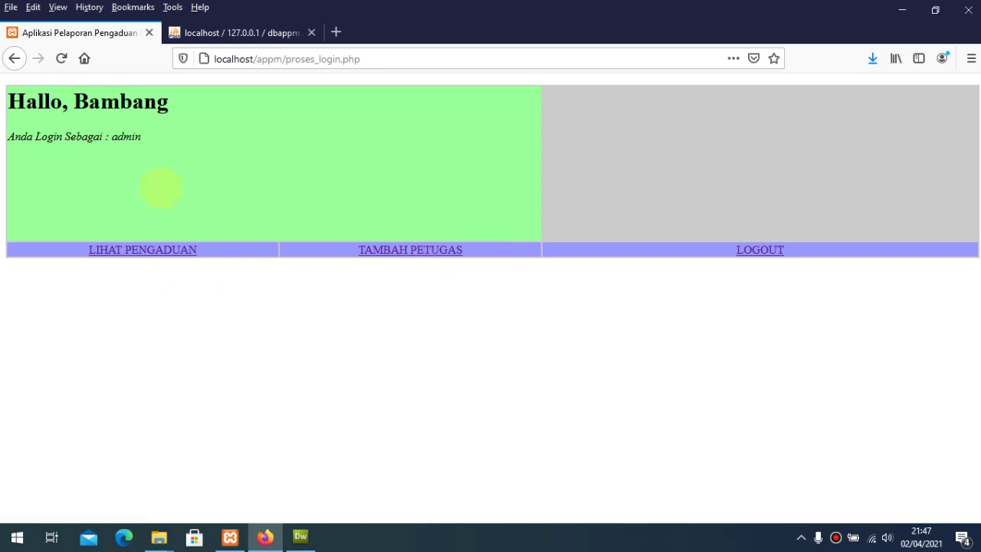
double_click(125, 137)
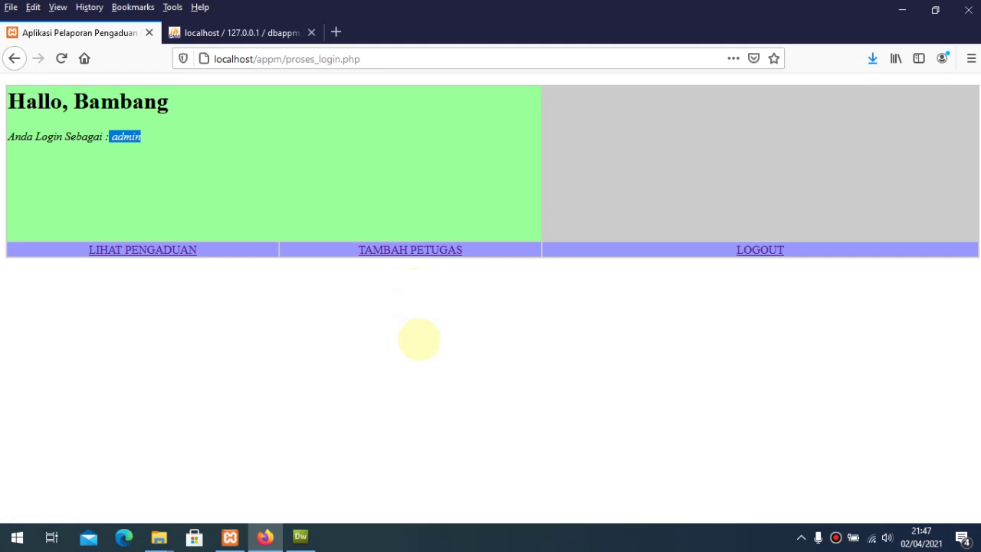
Step: Log out of admin and sign in with the saved operator (petugas) credentials
left_click(754, 250)
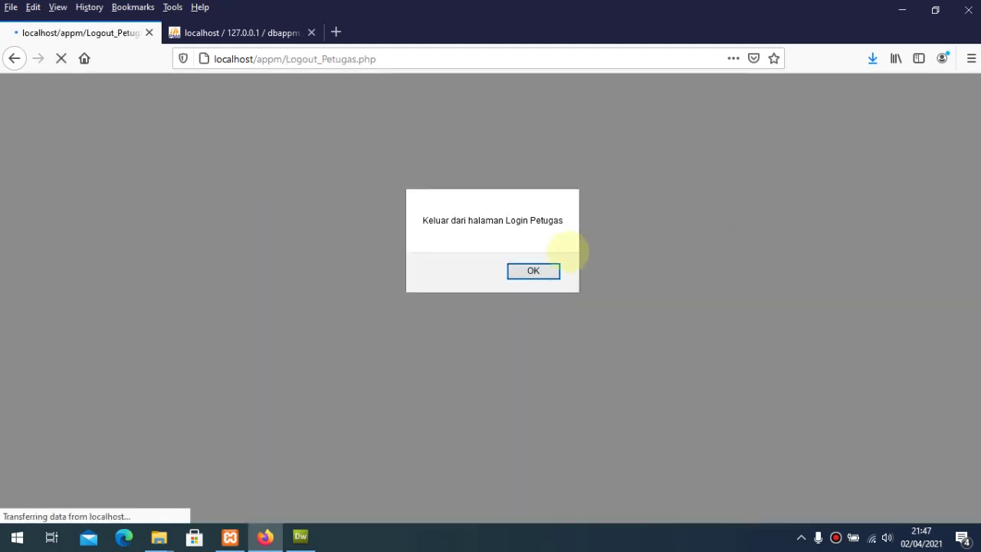
left_click(541, 270)
left_click(489, 208)
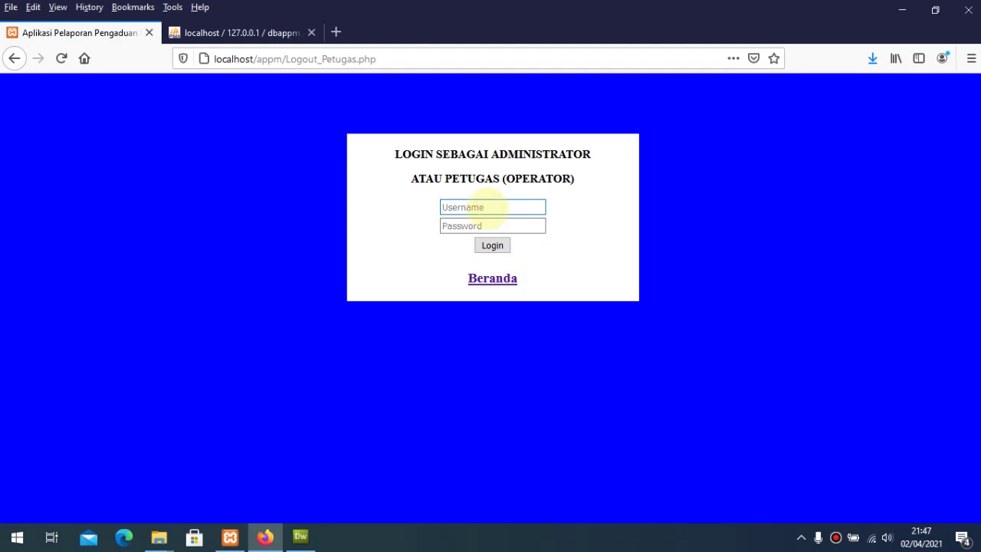
type("Ope")
key("Down")
key("Tab")
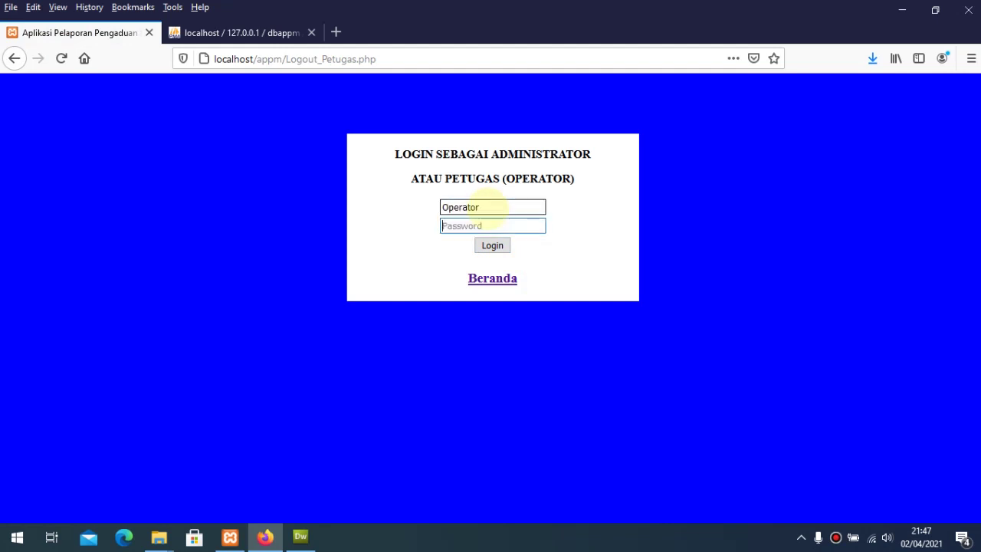
type("Oper")
key("Down")
key("Return")
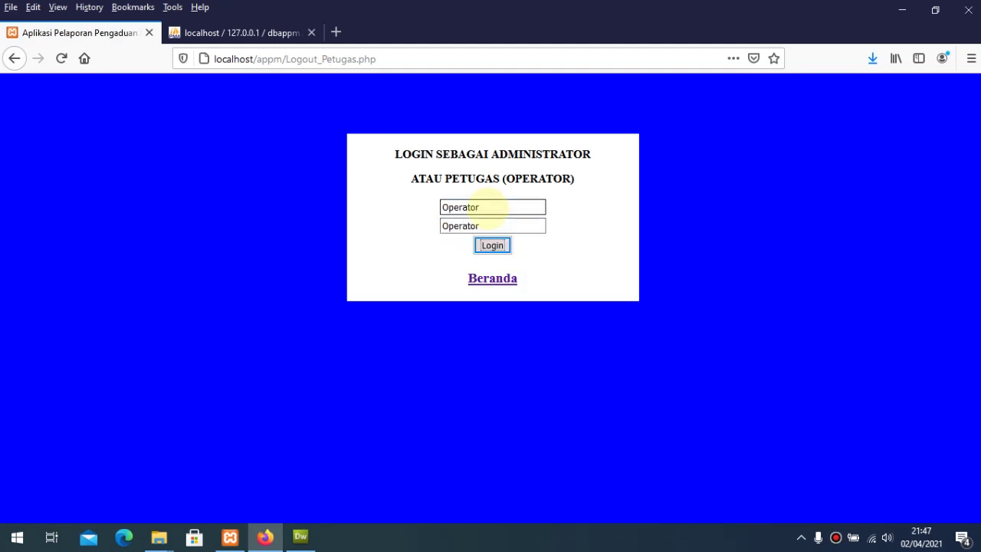
left_click(492, 246)
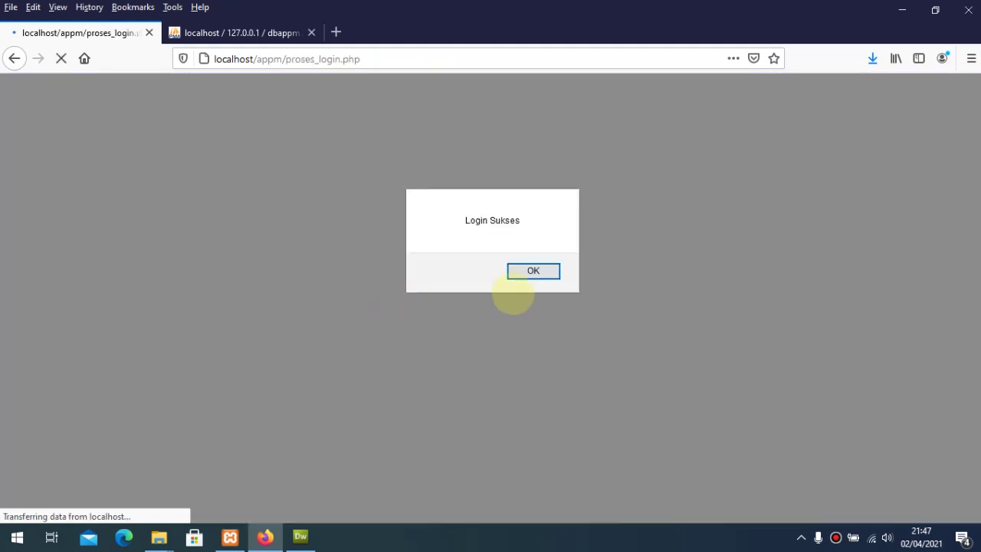
left_click(530, 273)
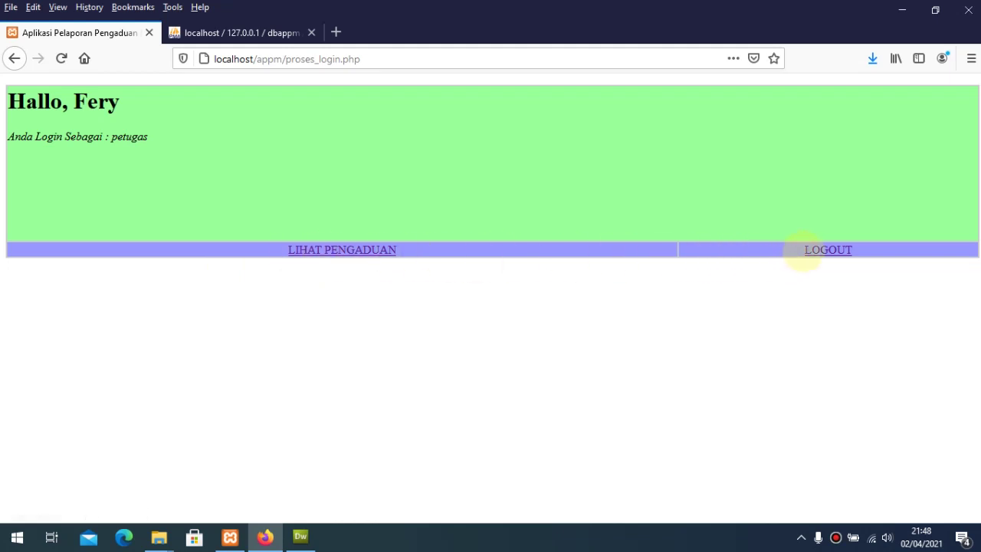
Step: Check the petugas role label and open the list of public complaints
left_click_drag(88, 137, 170, 147)
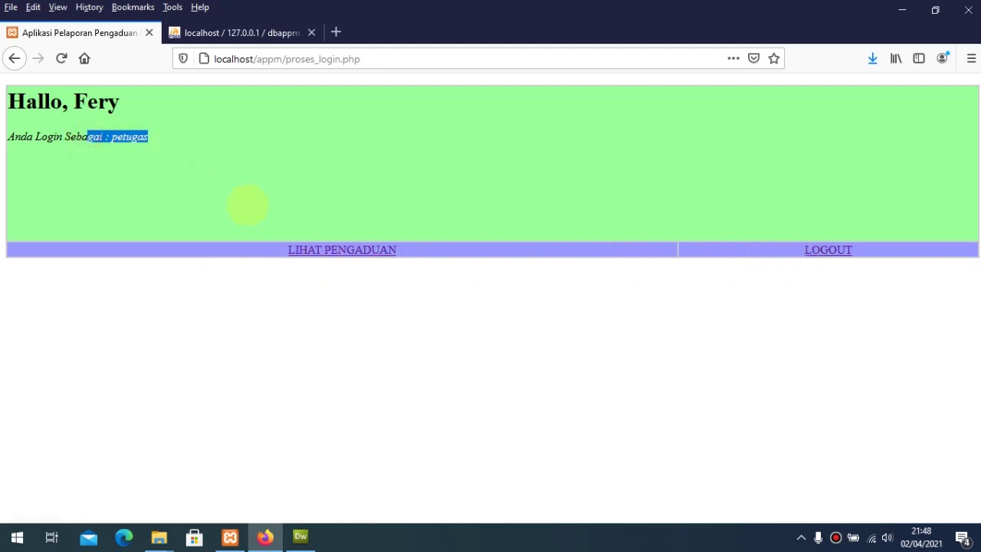
left_click(186, 134)
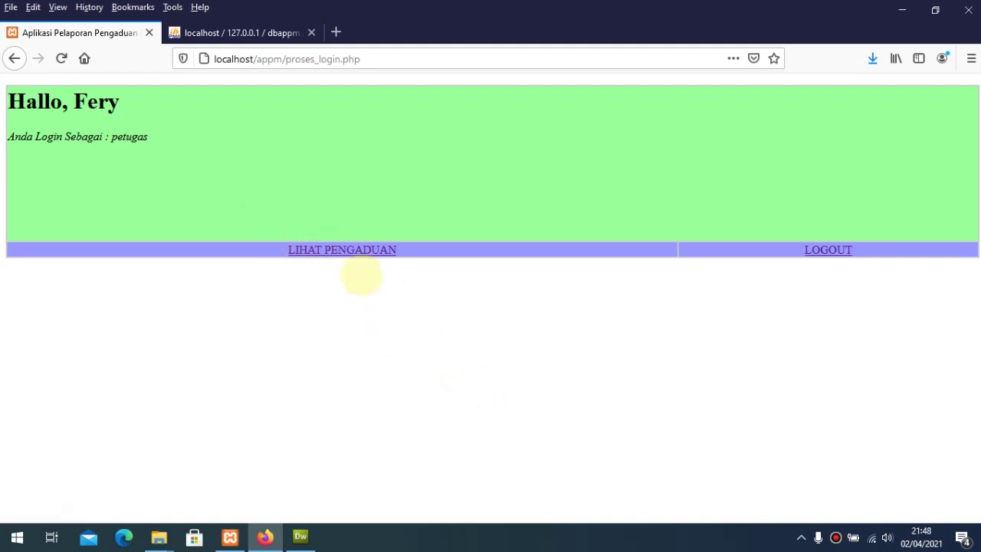
left_click(360, 252)
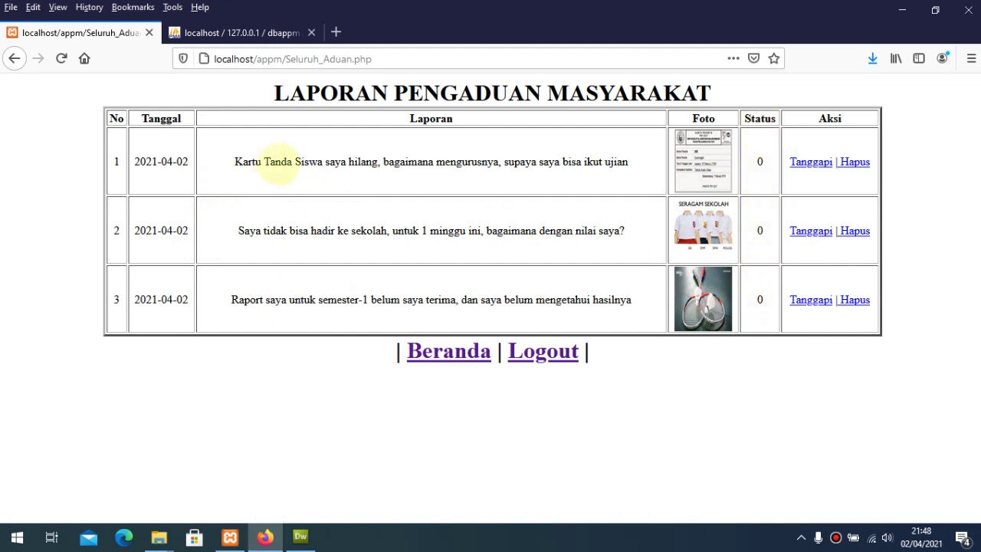
Step: Open the Tanggapi response form for the row-1 Kartu Tanda Siswa complaint
left_click_drag(280, 164, 627, 166)
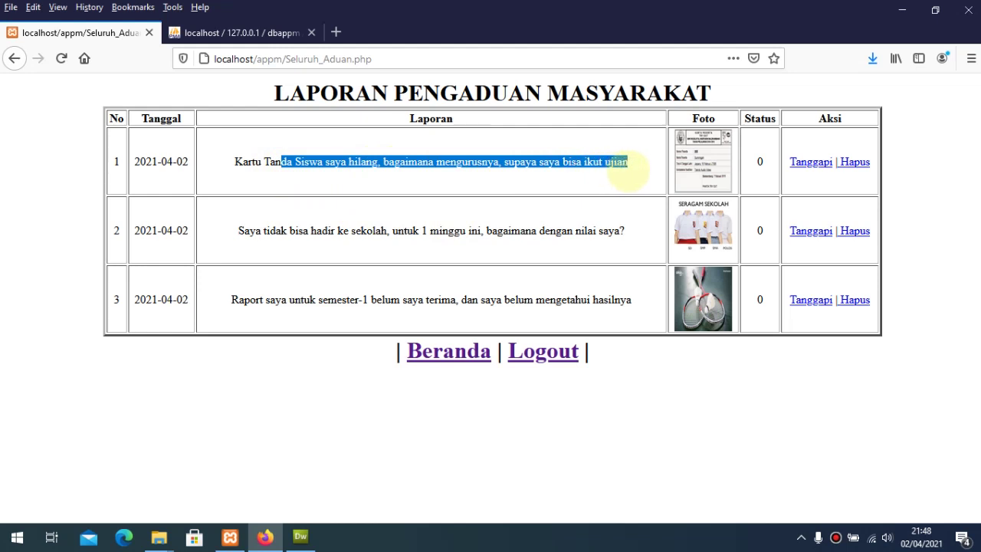
left_click(619, 186)
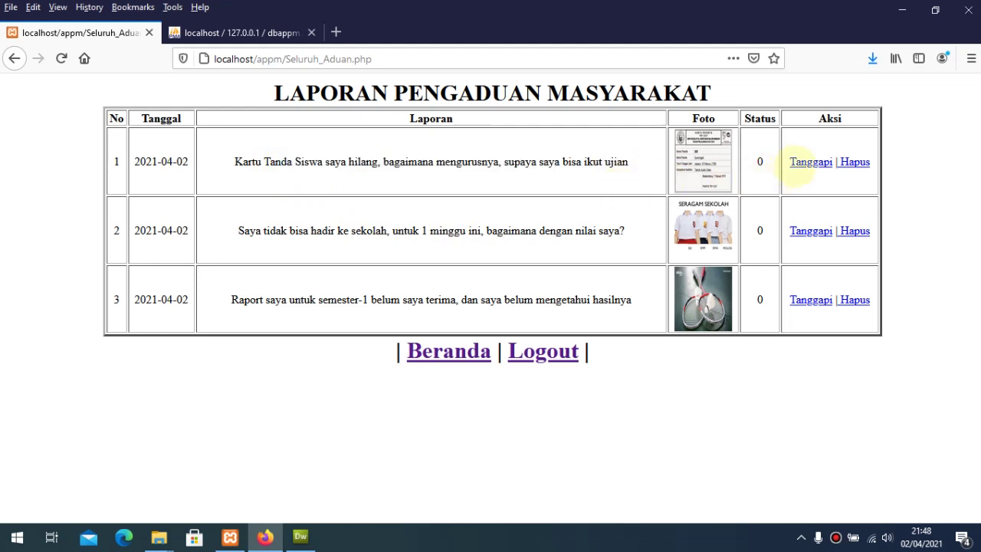
left_click(811, 162)
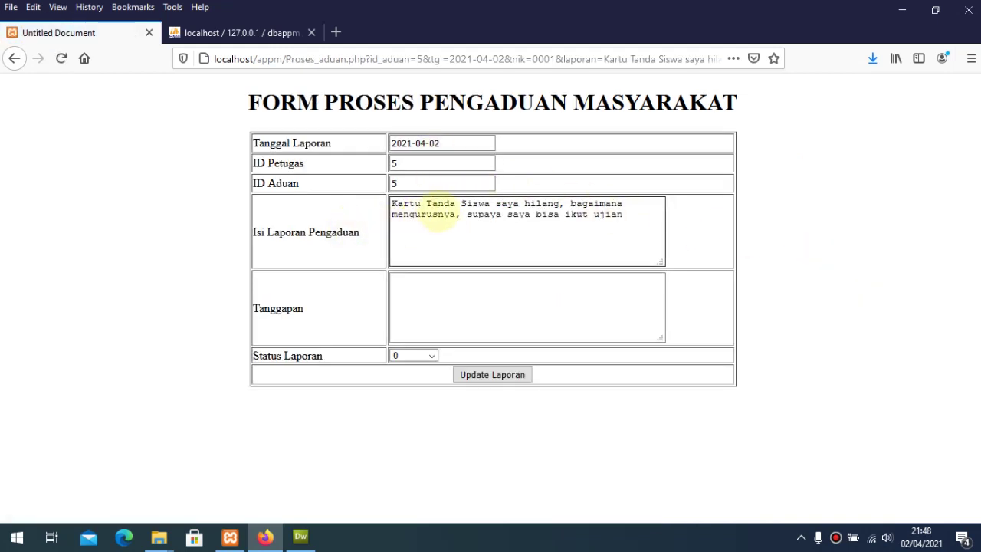
Step: Write the reply that the new student card can be collected within 3 x 24 hours
left_click(417, 286)
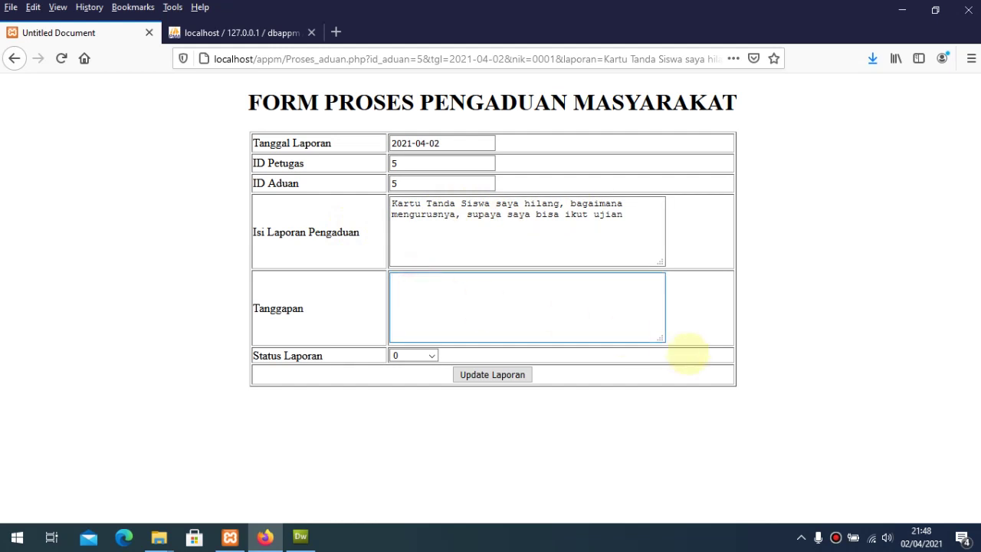
key("ctrl+b")
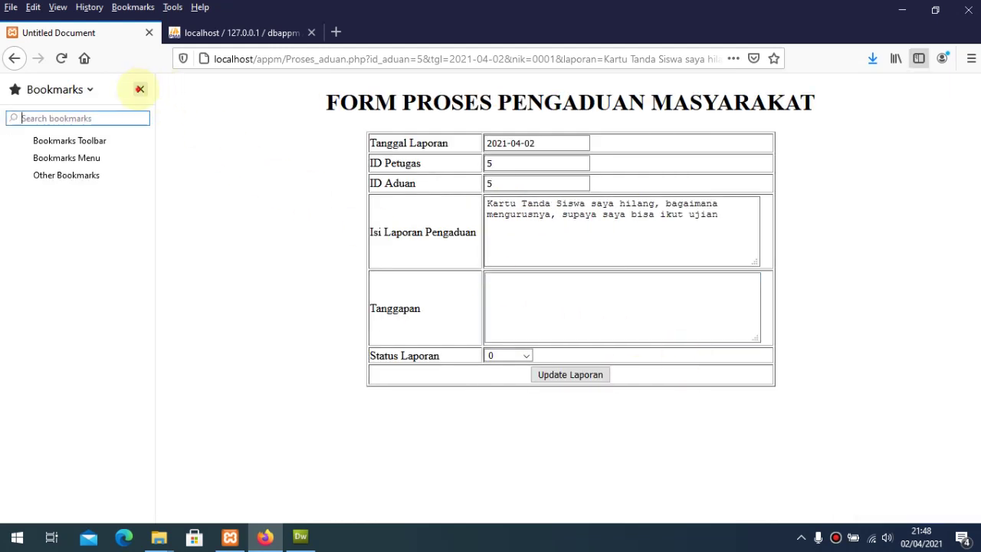
left_click(140, 89)
left_click(441, 297)
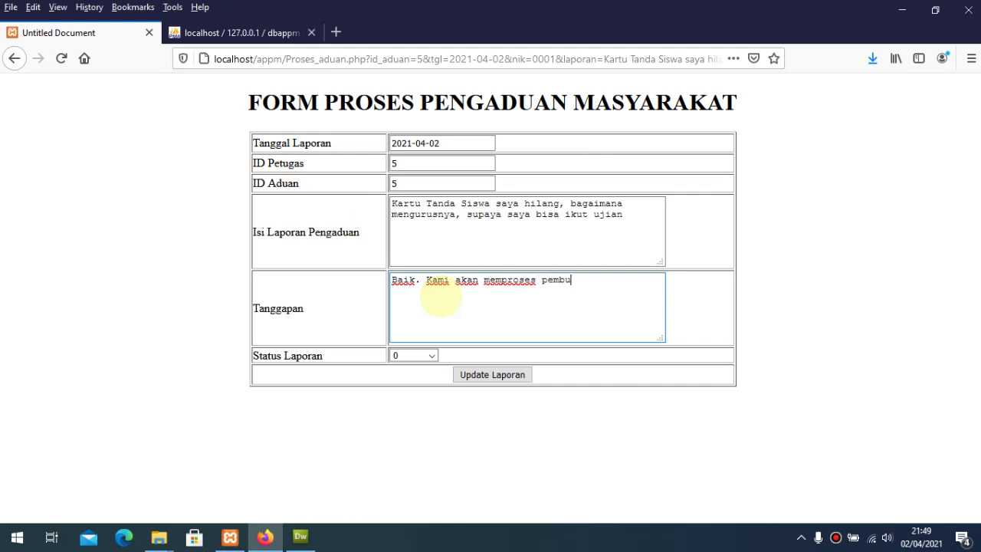
type("n")
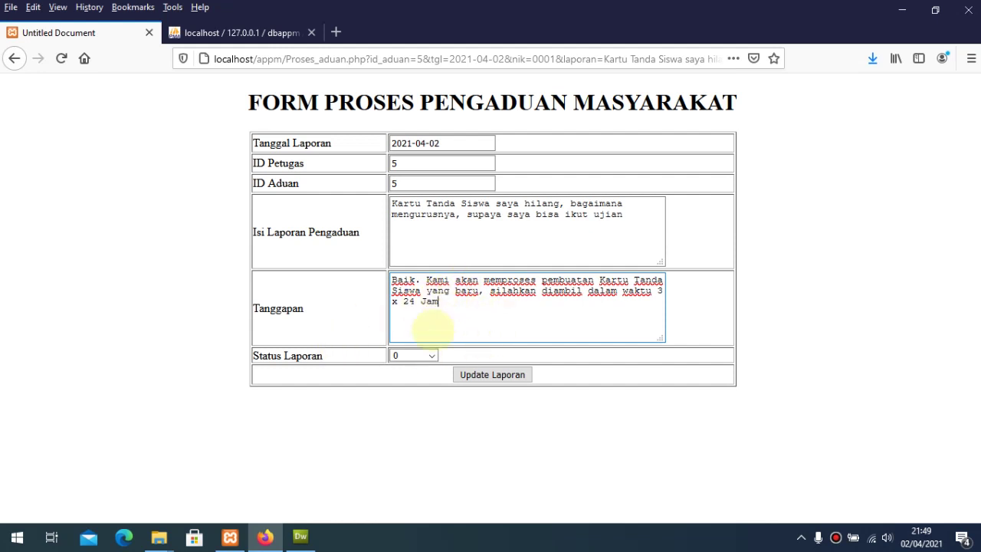
Step: Set the report status to Proses and submit the updated complaint
left_click(431, 355)
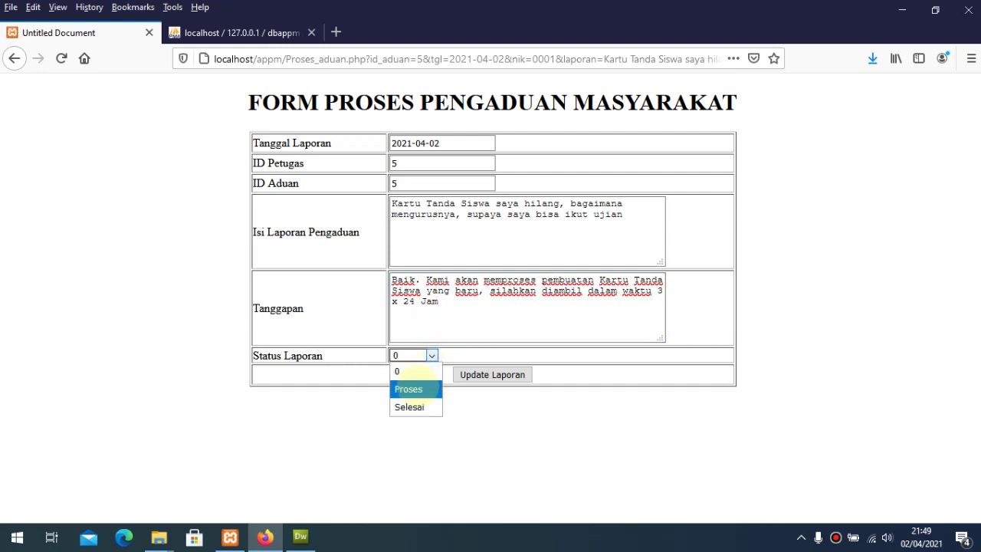
left_click(414, 390)
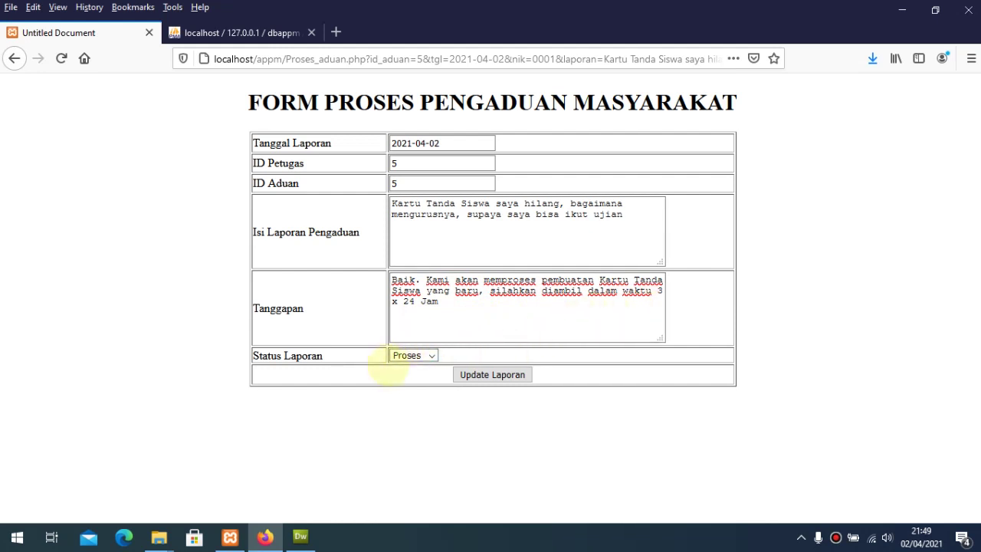
left_click(432, 355)
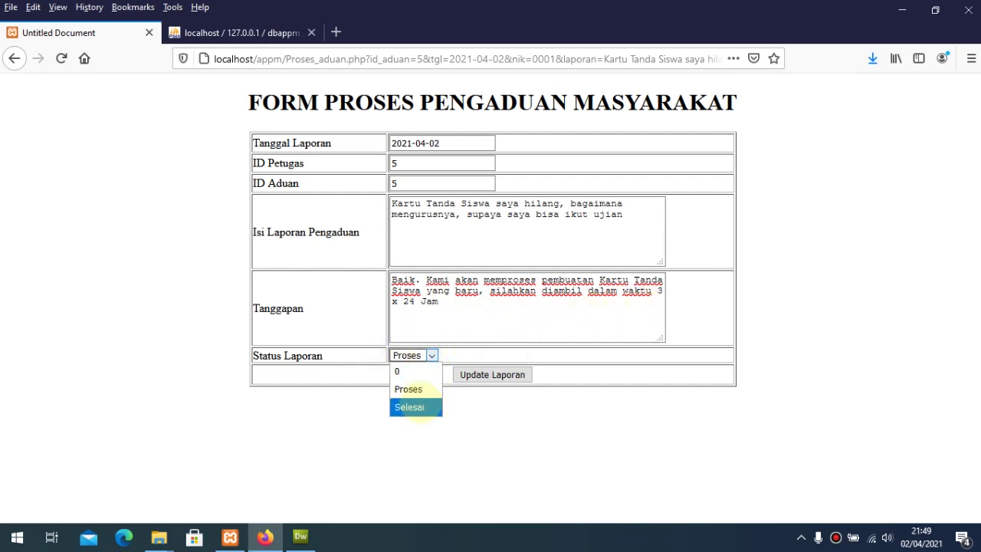
left_click(408, 390)
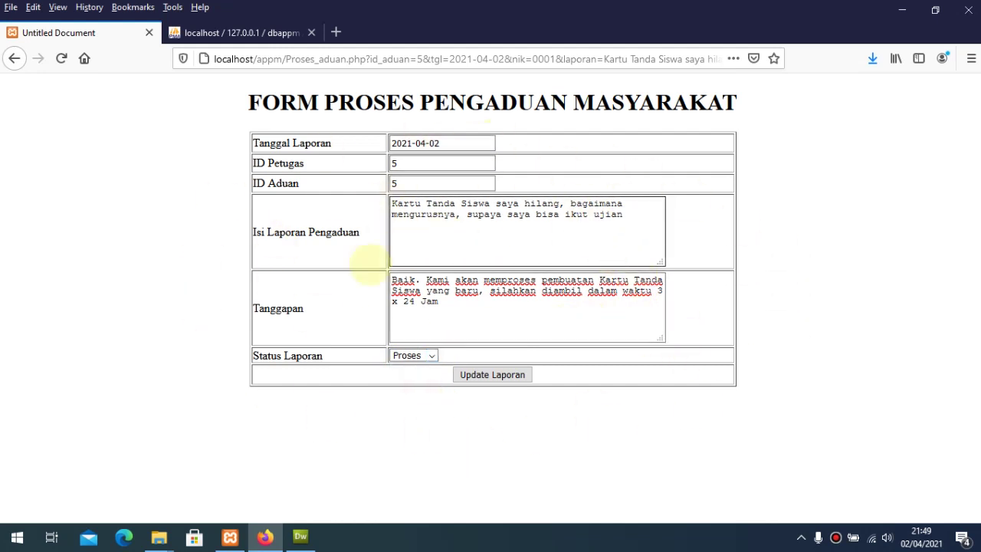
left_click(506, 374)
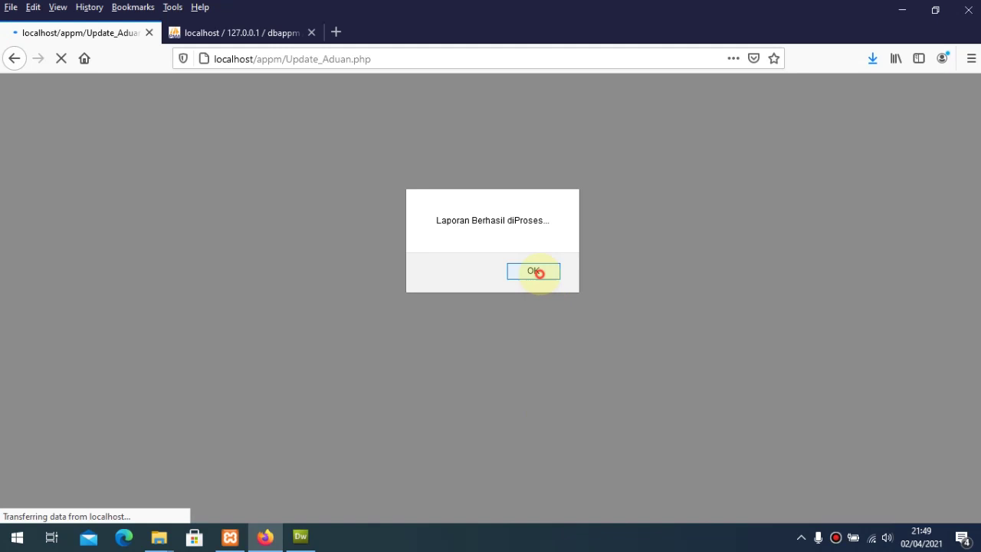
left_click(535, 272)
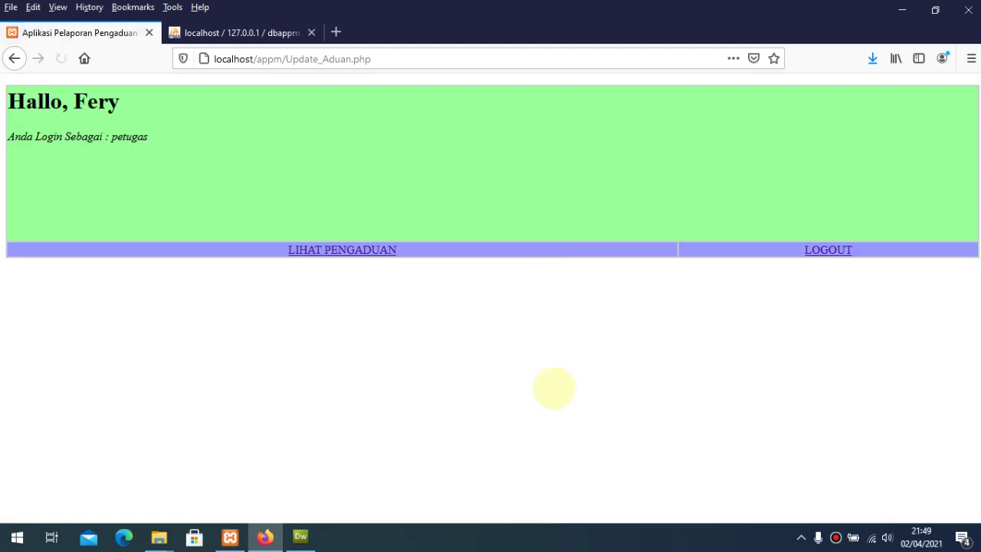
Step: Confirm the student-card complaint now shows proses, then log out
left_click(360, 250)
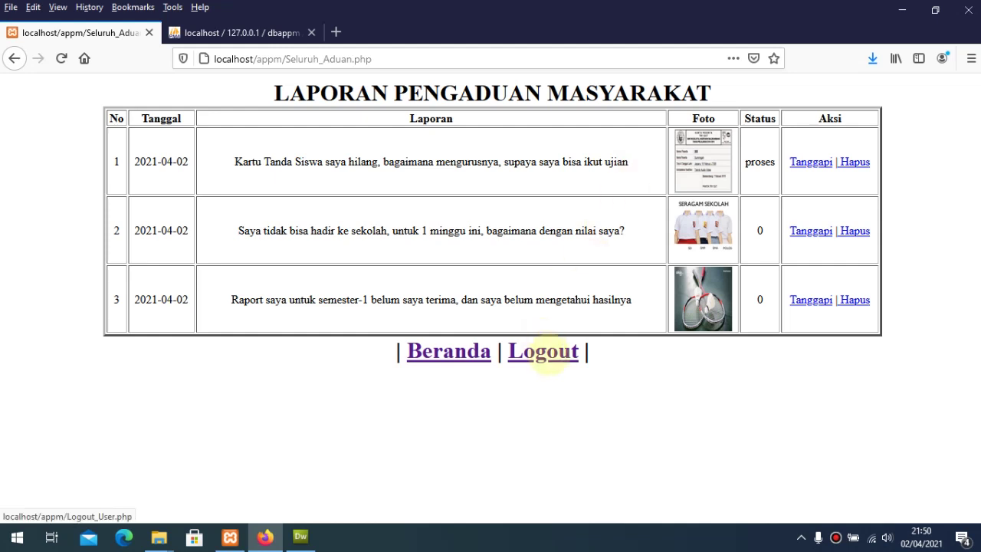
left_click(544, 352)
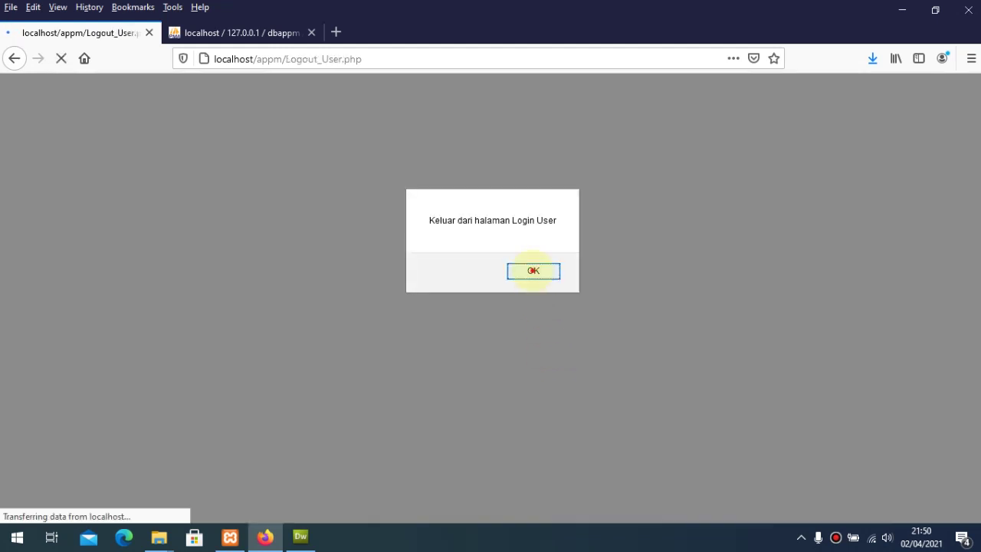
left_click(532, 271)
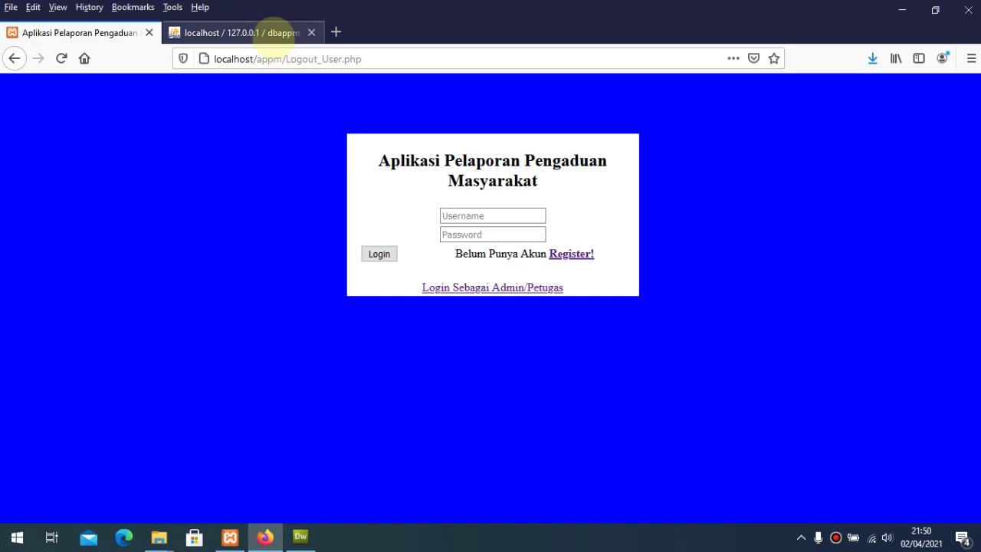
Step: Open the pengaduan table in phpMyAdmin to check the complaint statuses
left_click(279, 33)
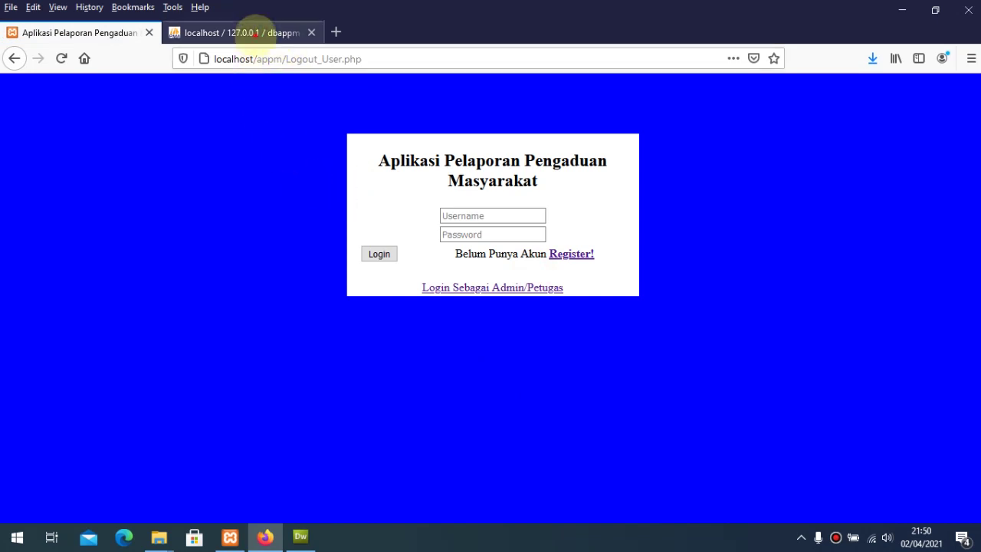
left_click(247, 33)
left_click(73, 221)
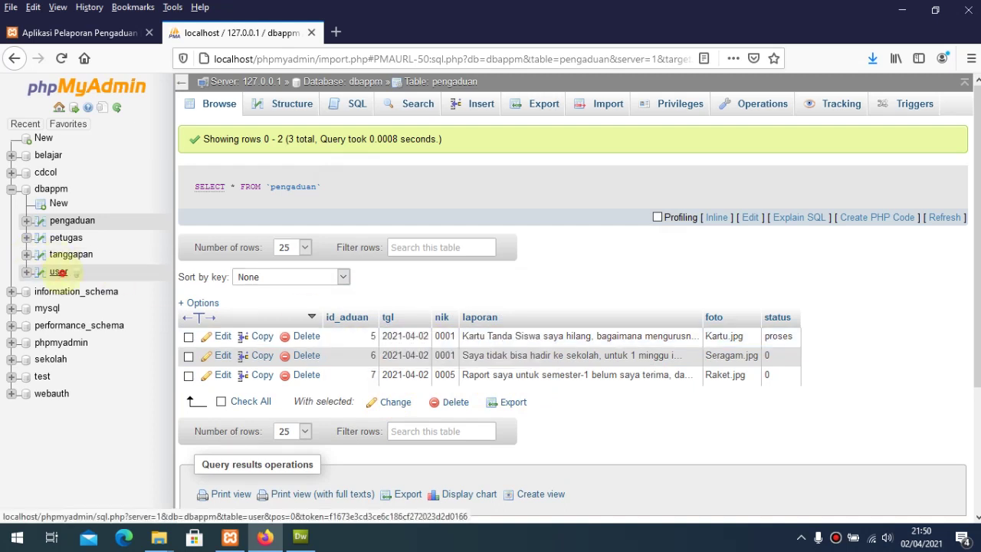
Step: Browse the dbappm user table listing the 2 registered citizen accounts
left_click(62, 272)
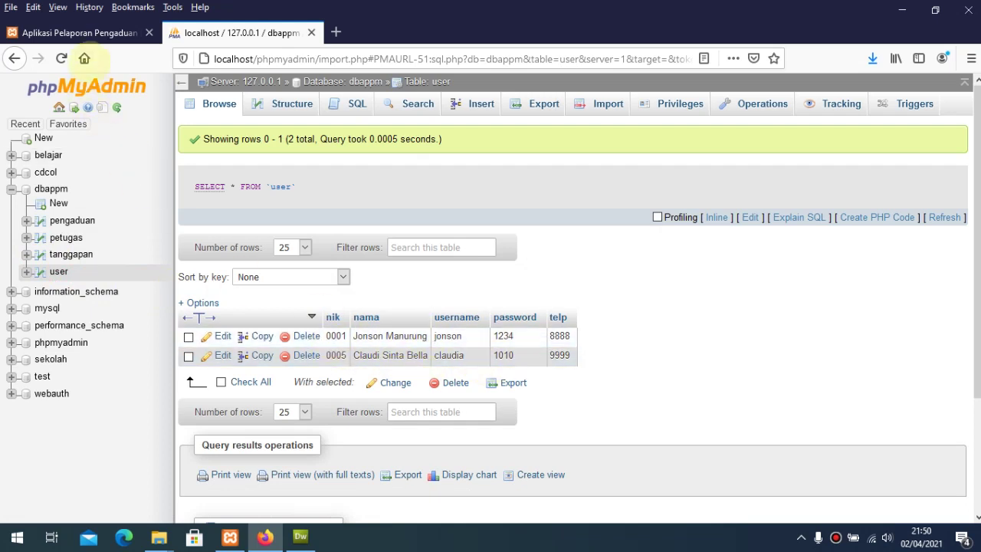
left_click(85, 32)
Step: Log in with the citizen account, declining to save the credentials
left_click(499, 215)
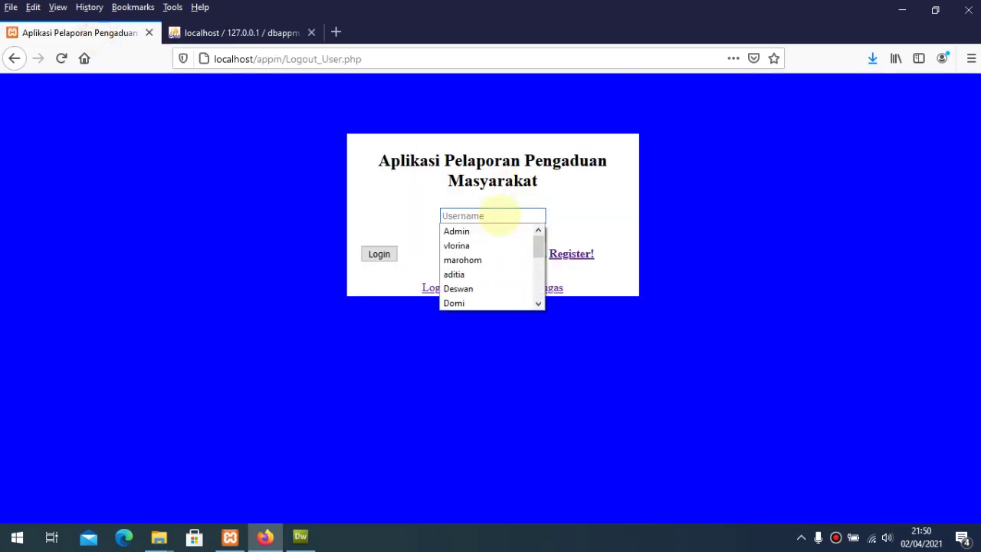
type("j")
left_click(502, 231)
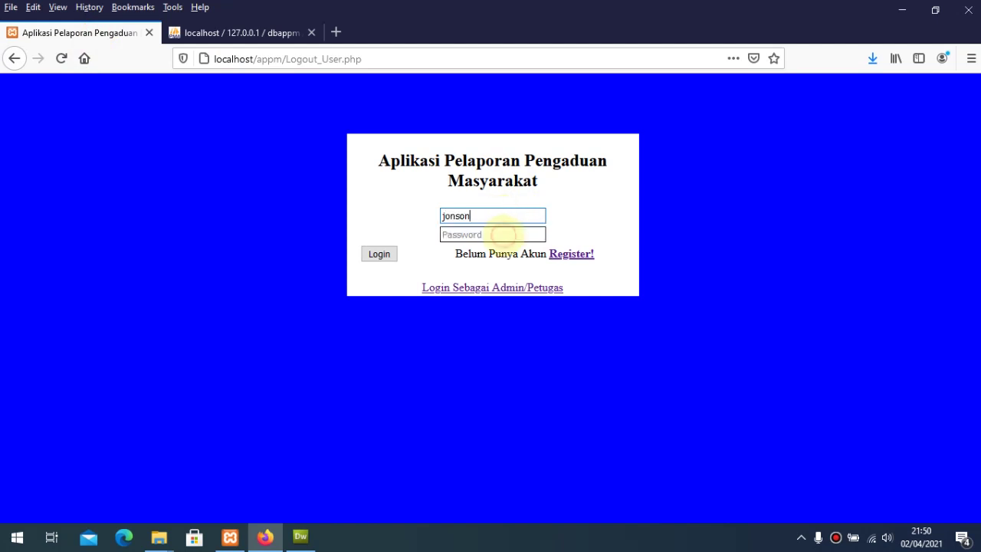
left_click(499, 235)
type("j")
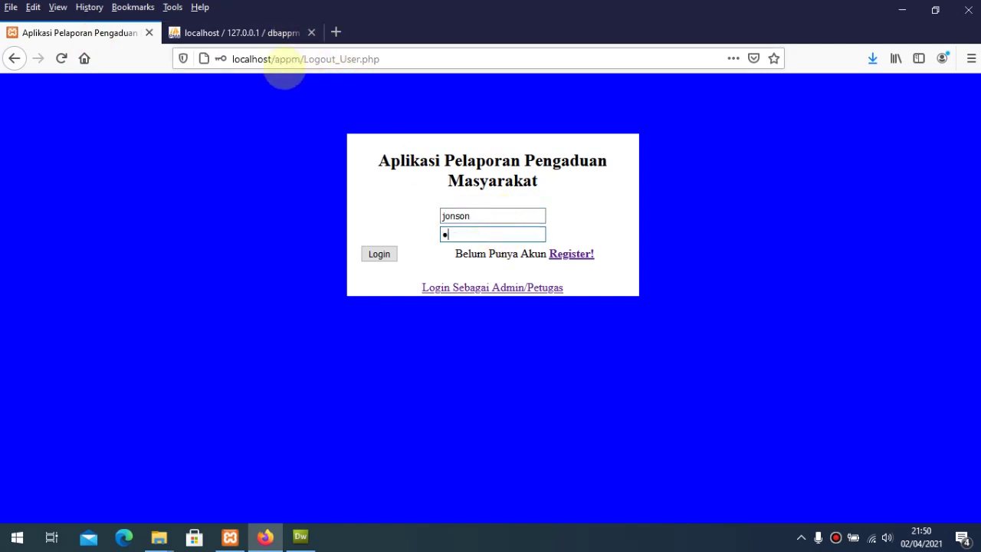
type("ons")
left_click(378, 254)
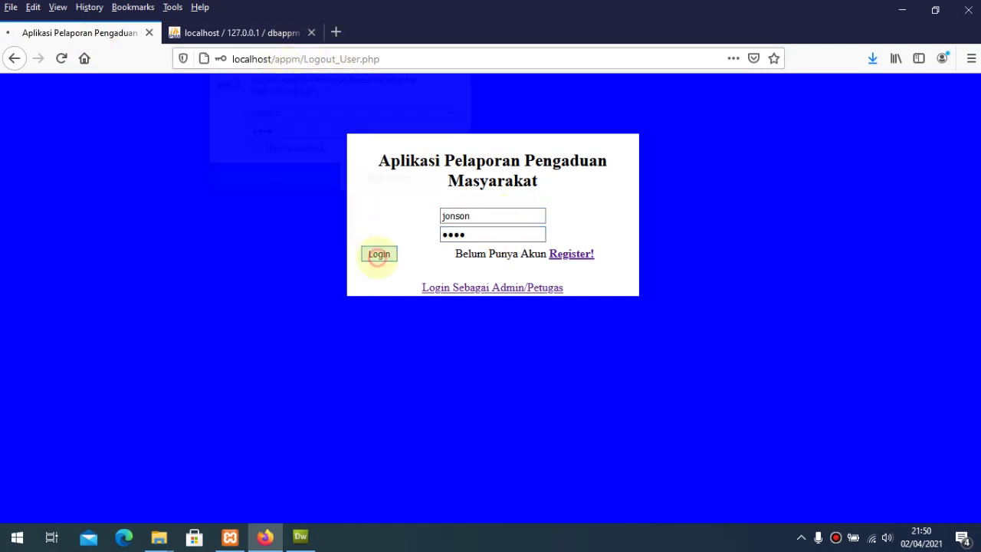
left_click(395, 184)
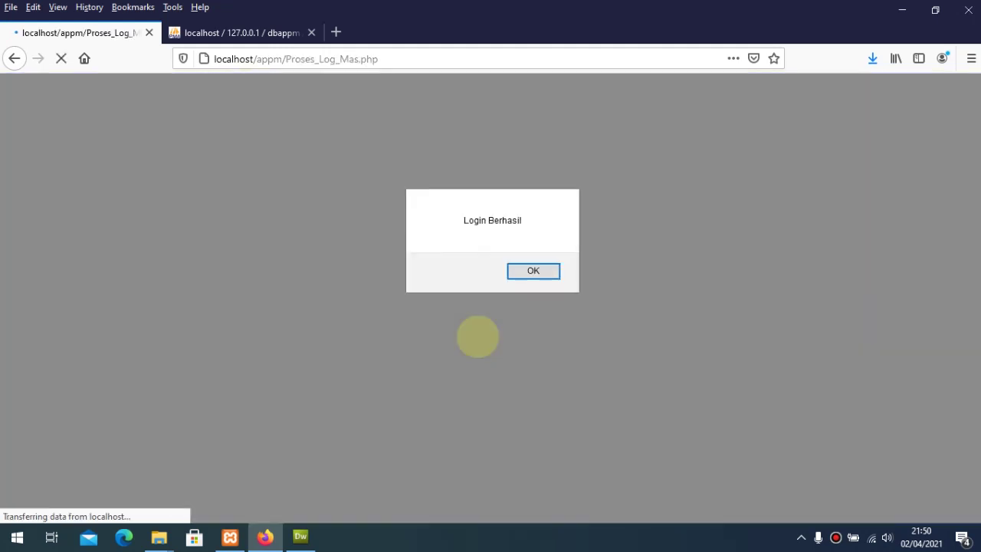
left_click(533, 270)
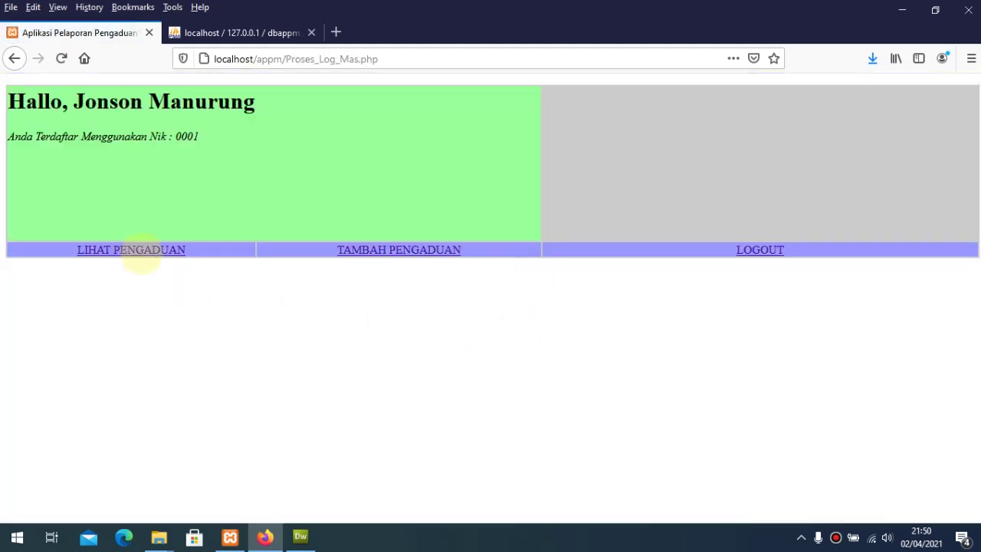
Step: View the 3 x 24 Jam reply to the row-1 student-card complaint, still at proses
left_click(142, 252)
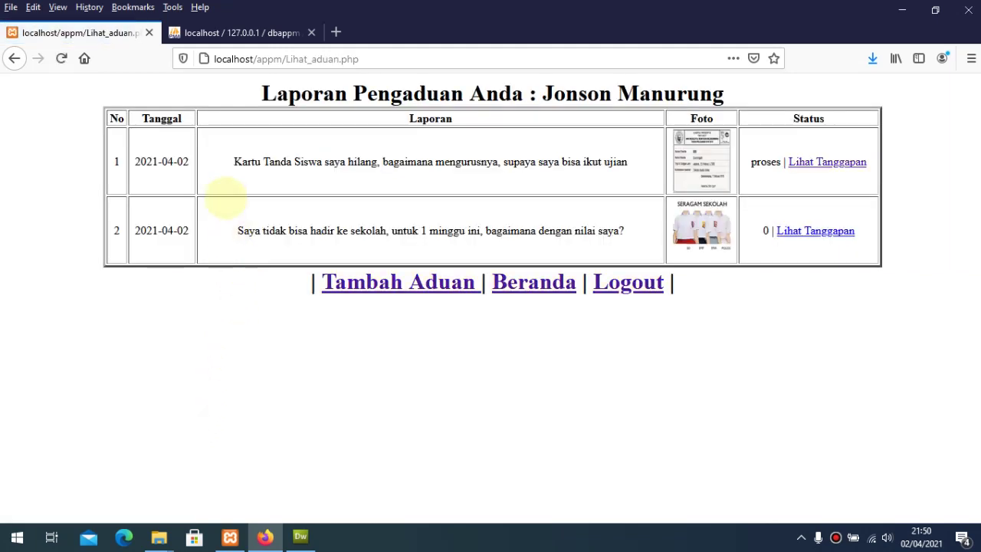
left_click_drag(234, 165, 628, 164)
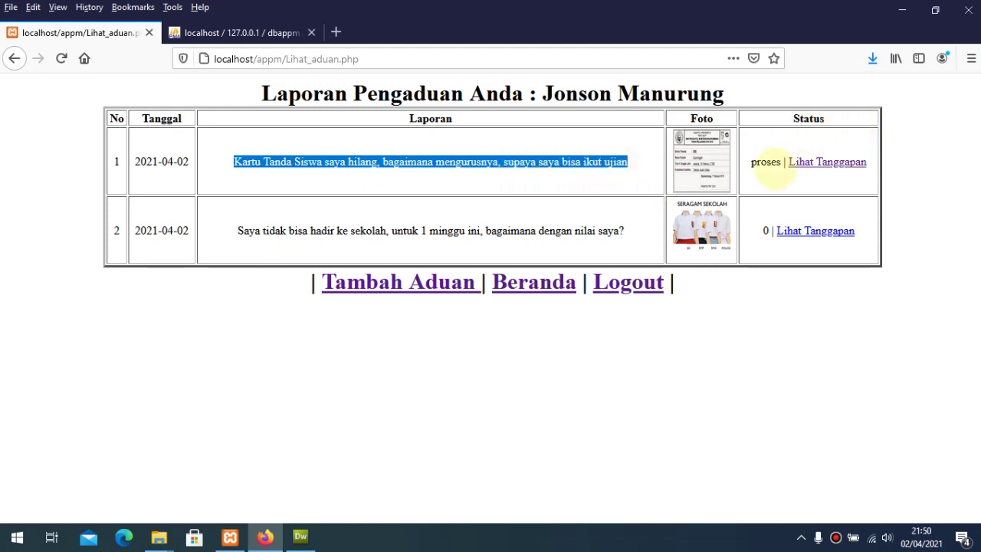
left_click(766, 162)
double_click(765, 162)
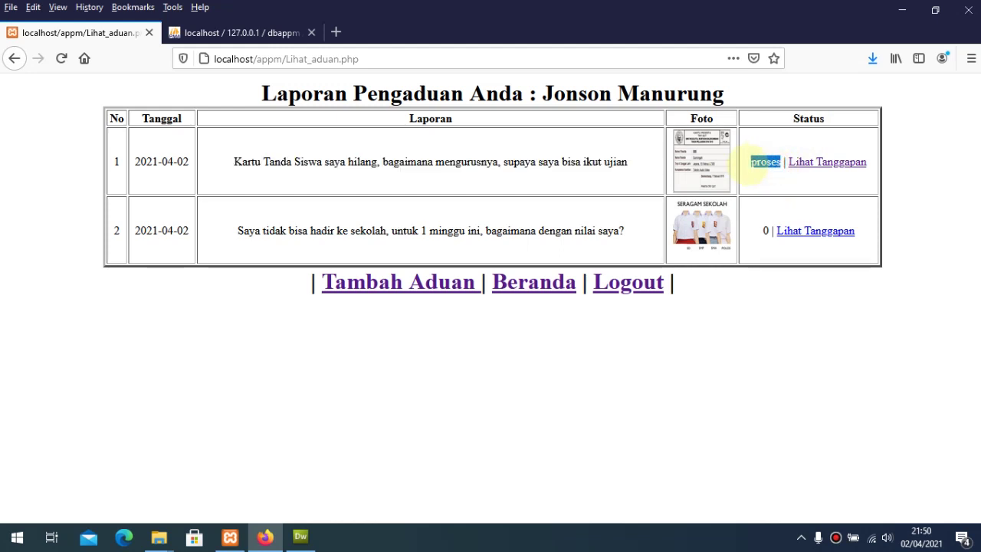
left_click(816, 309)
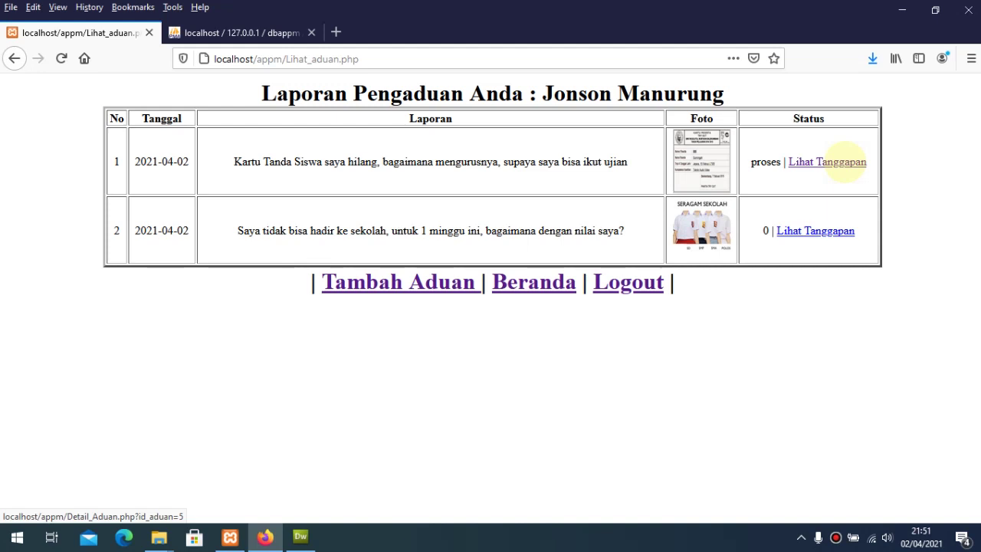
left_click(846, 162)
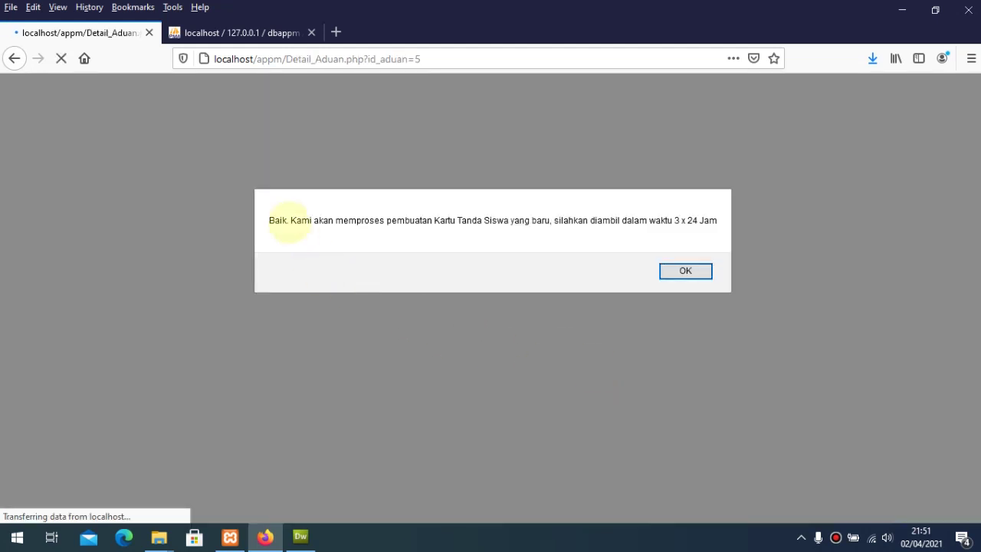
left_click_drag(291, 222, 693, 222)
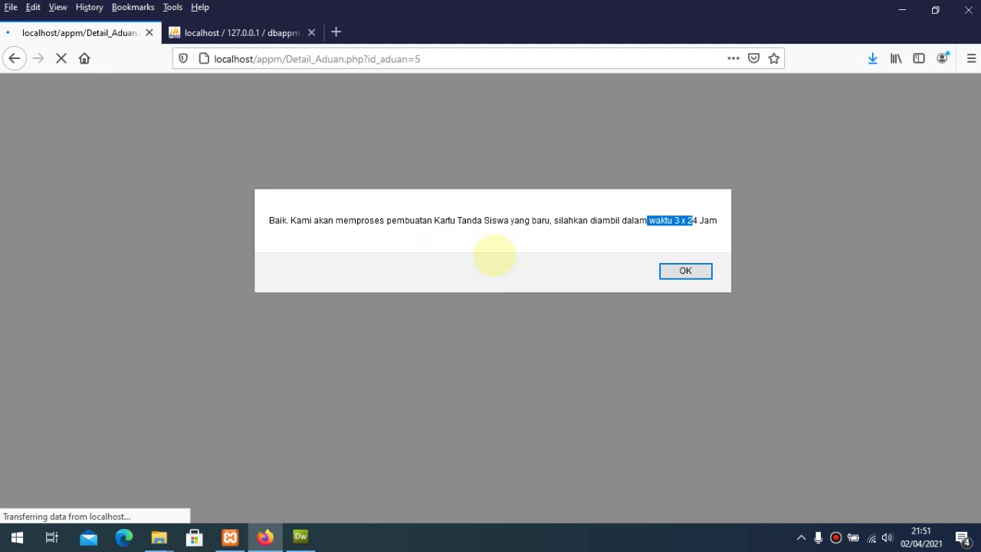
left_click(688, 271)
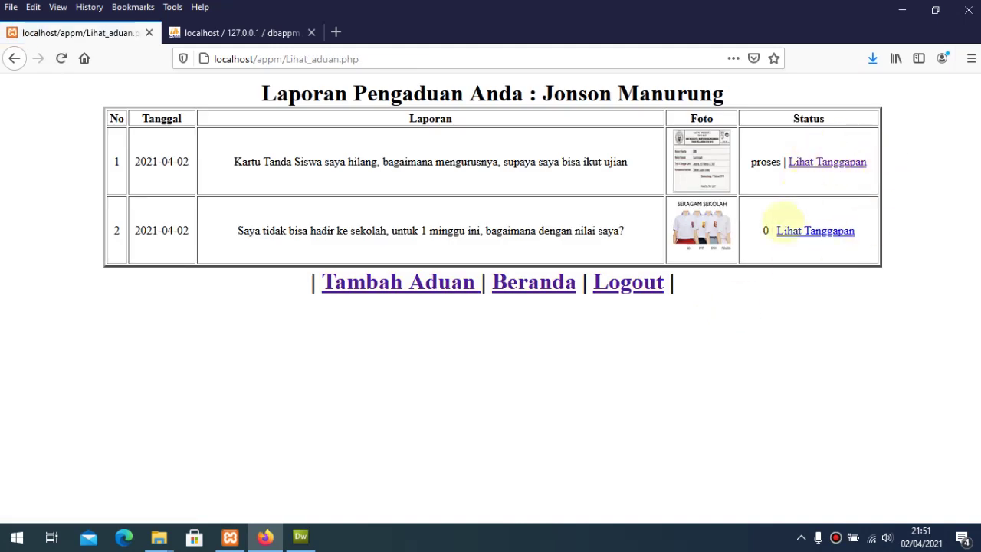
double_click(765, 230)
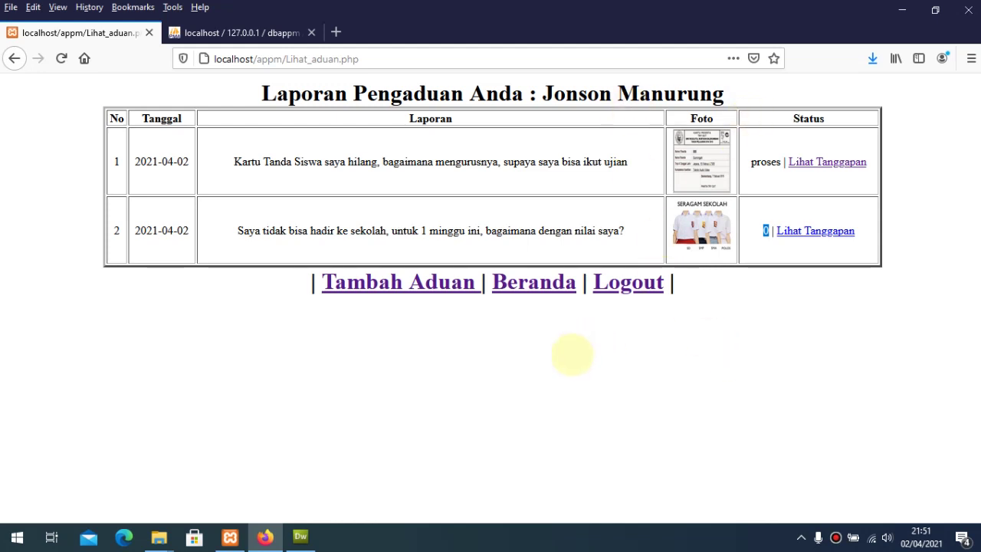
Step: Log out of the citizen account and go to the admin/officer login page
left_click(629, 283)
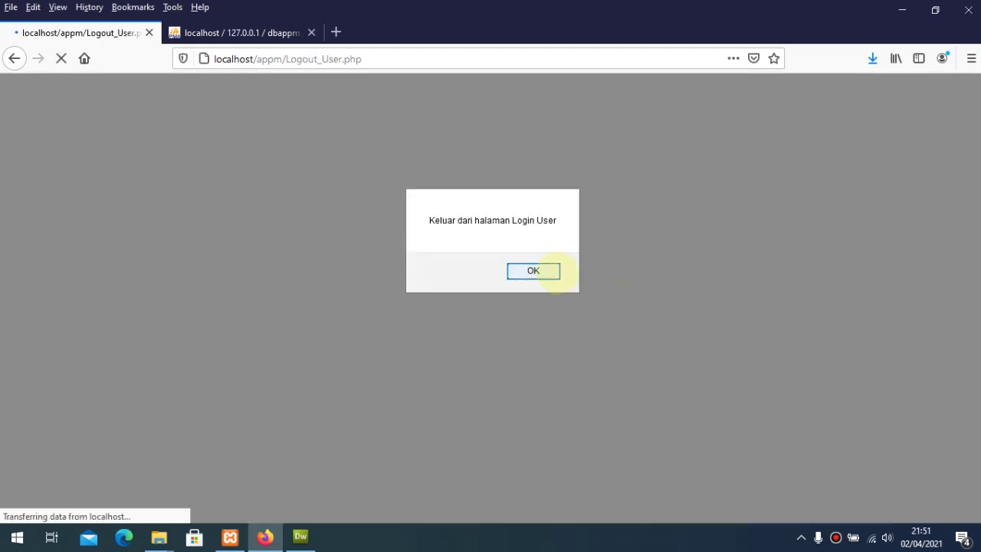
left_click(535, 272)
left_click(504, 289)
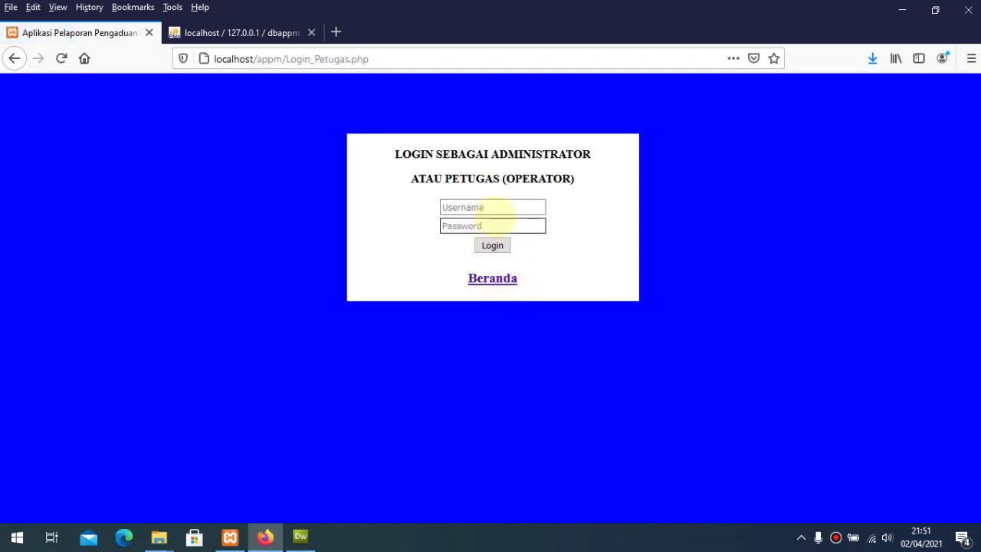
Step: Sign in as Admin with the saved credentials and list all 3 public complaints
left_click(497, 208)
type("A")
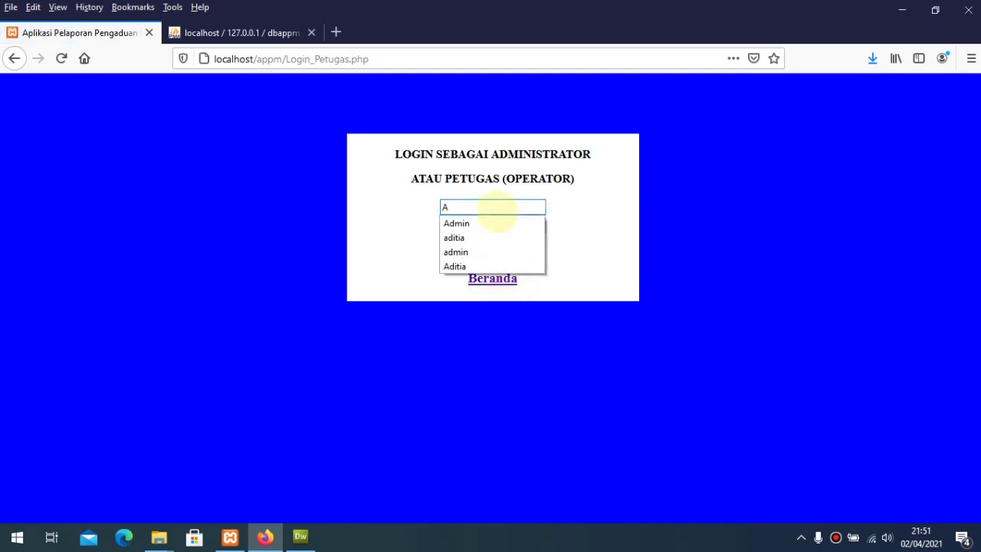
key("Down")
key("Tab")
type("Ad")
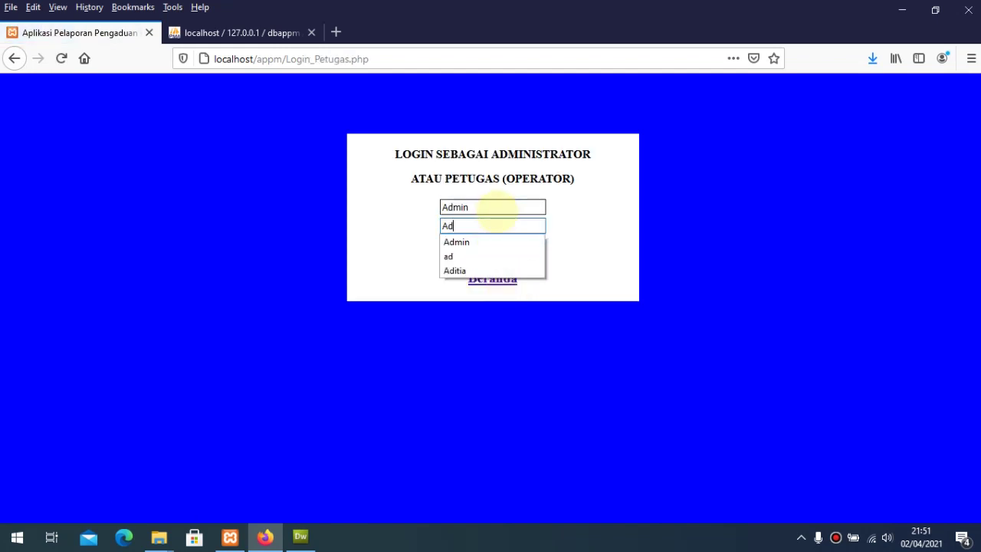
key("Down")
key("Tab")
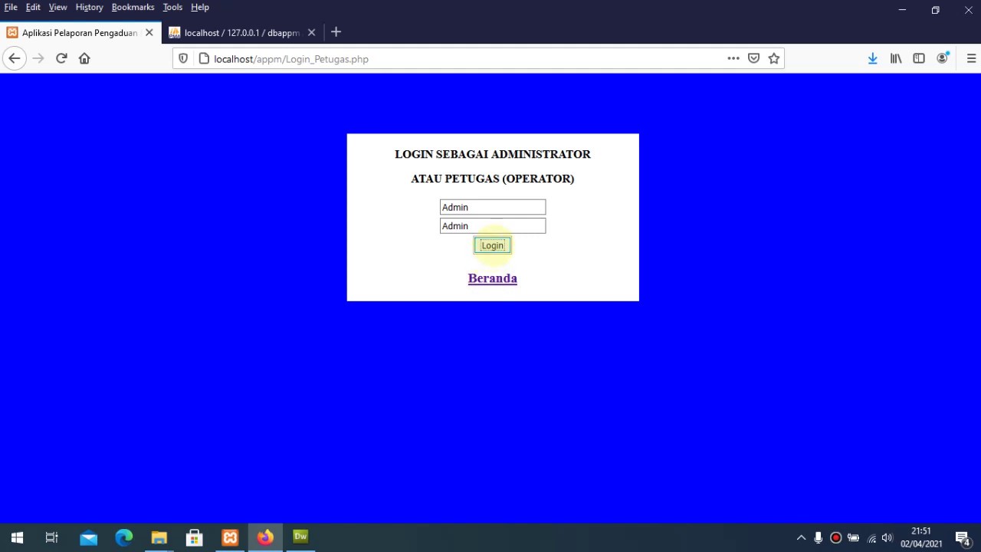
left_click(493, 245)
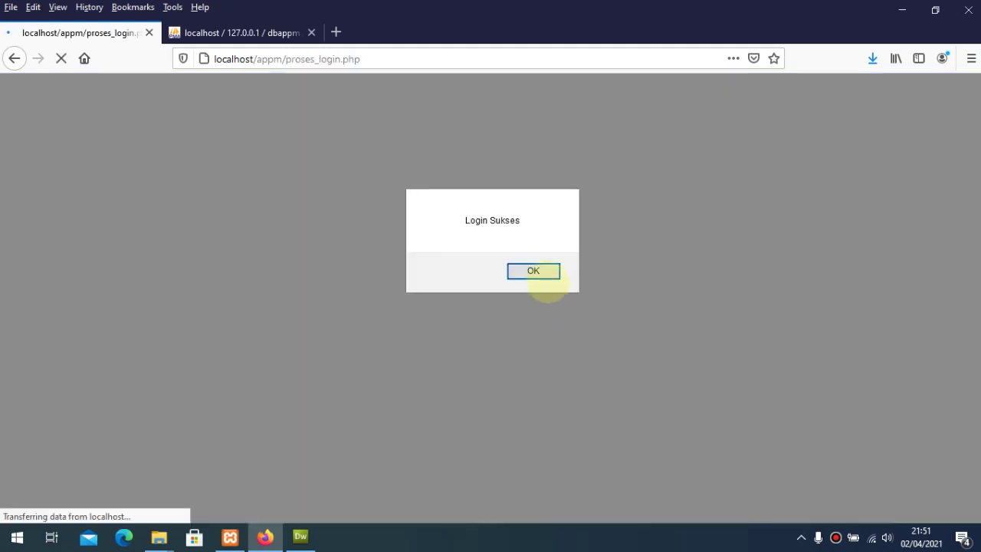
left_click(543, 276)
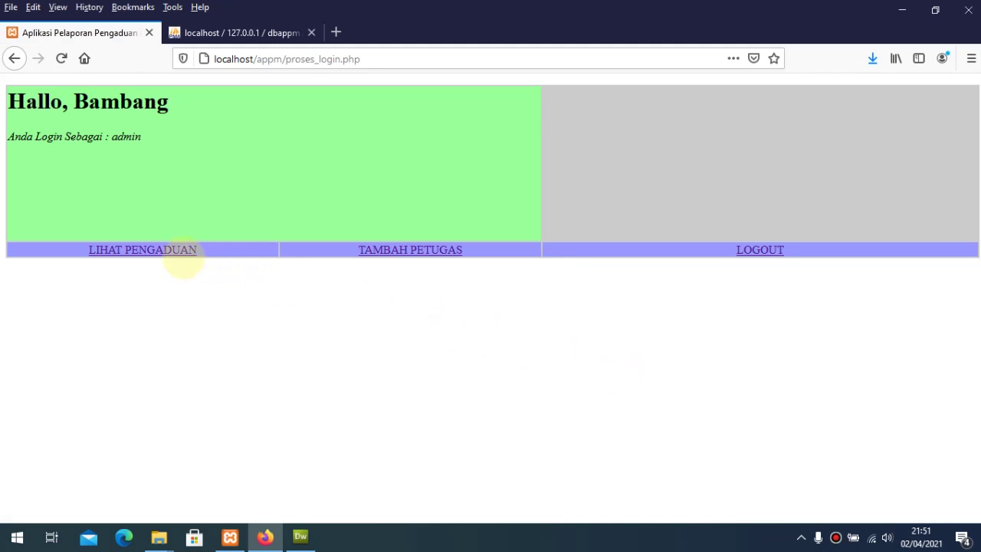
left_click(177, 250)
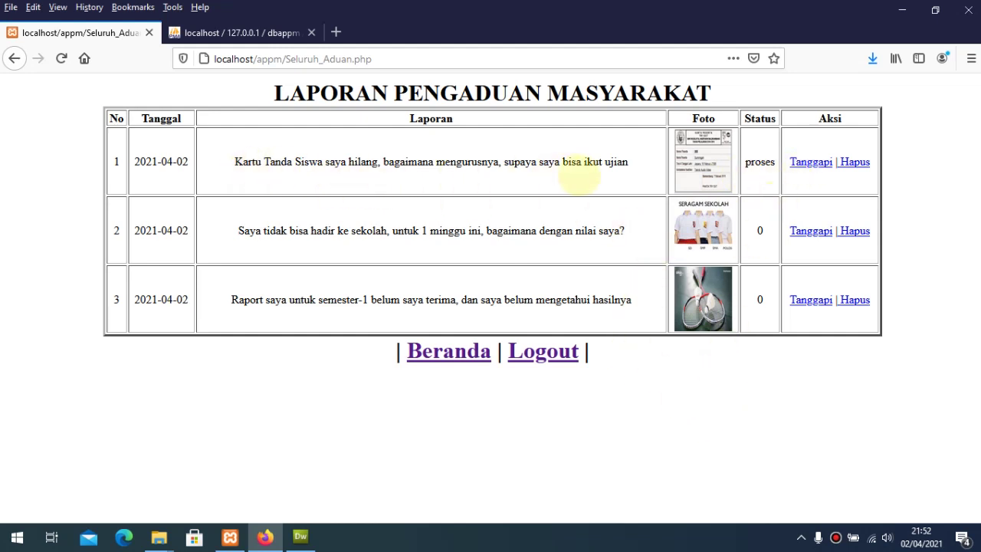
Step: Open the student-card complaint's response form and set its status to Selesai
left_click_drag(751, 162, 766, 161)
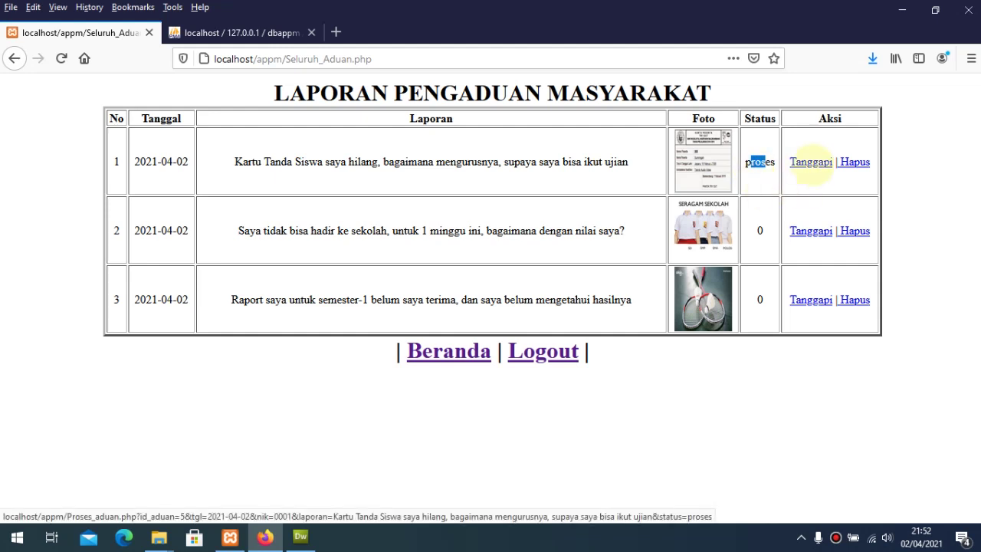
left_click(811, 162)
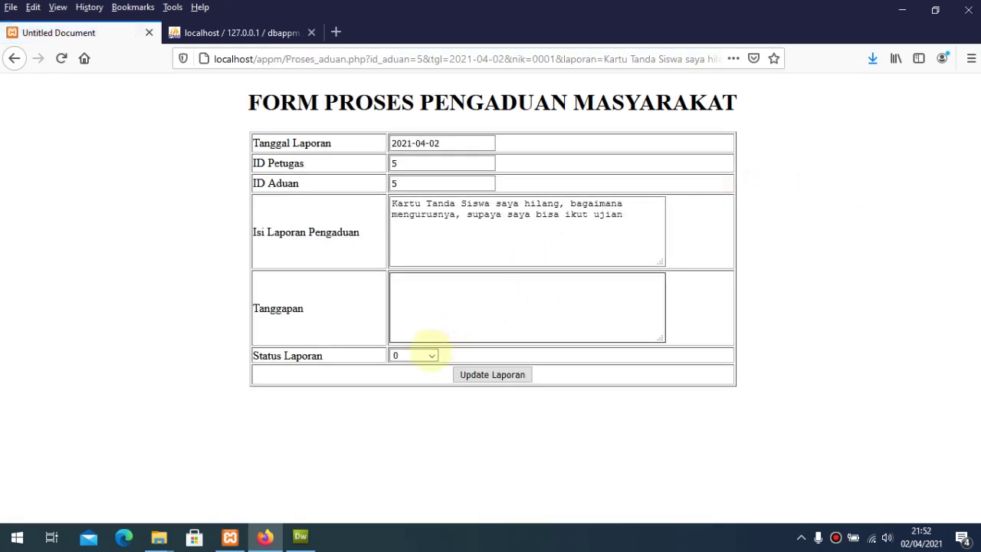
left_click(431, 355)
left_click(415, 406)
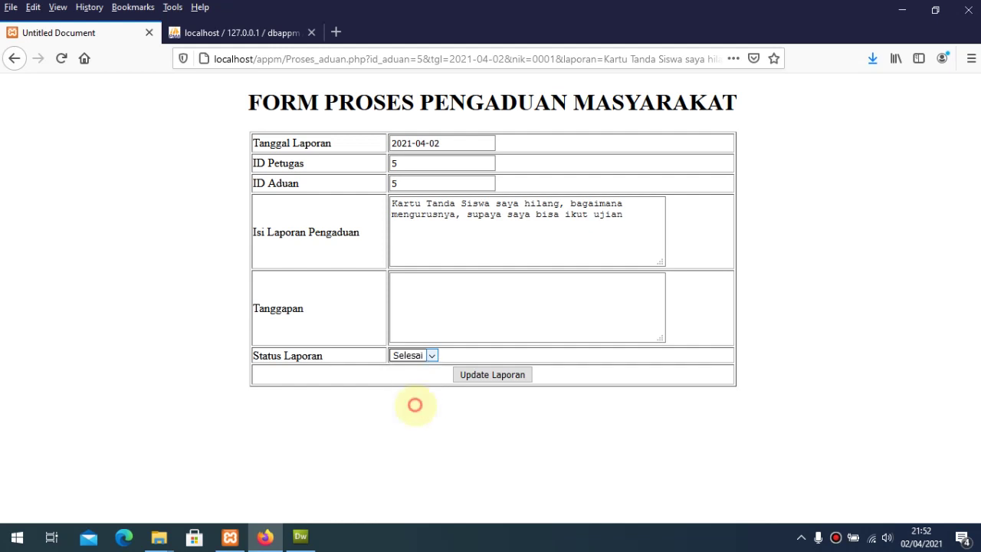
Step: Save the reply 'Silahkan ambil ke sekolah…' with a 10.00 pickup time, check the list, log out
left_click(419, 308)
type("Silah")
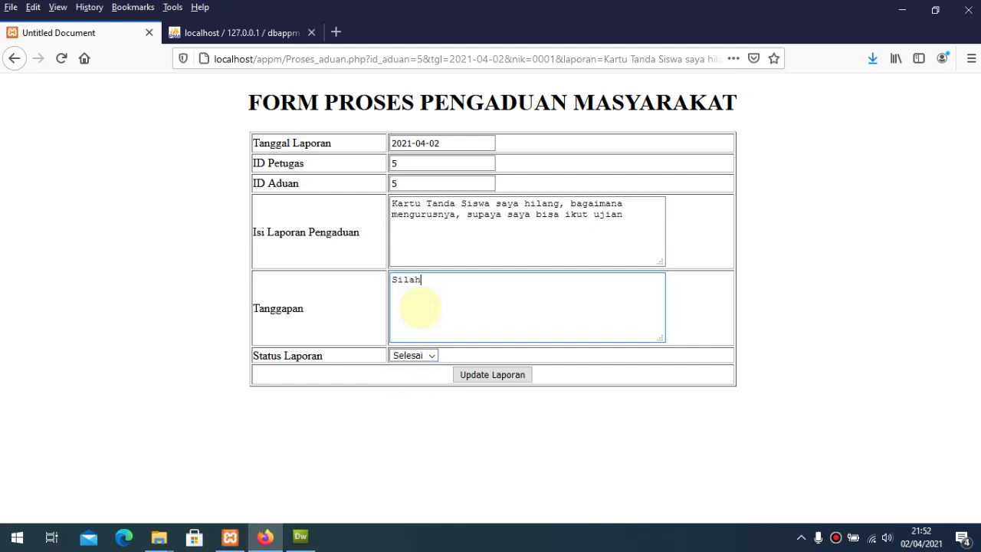
type("kan ambil ke")
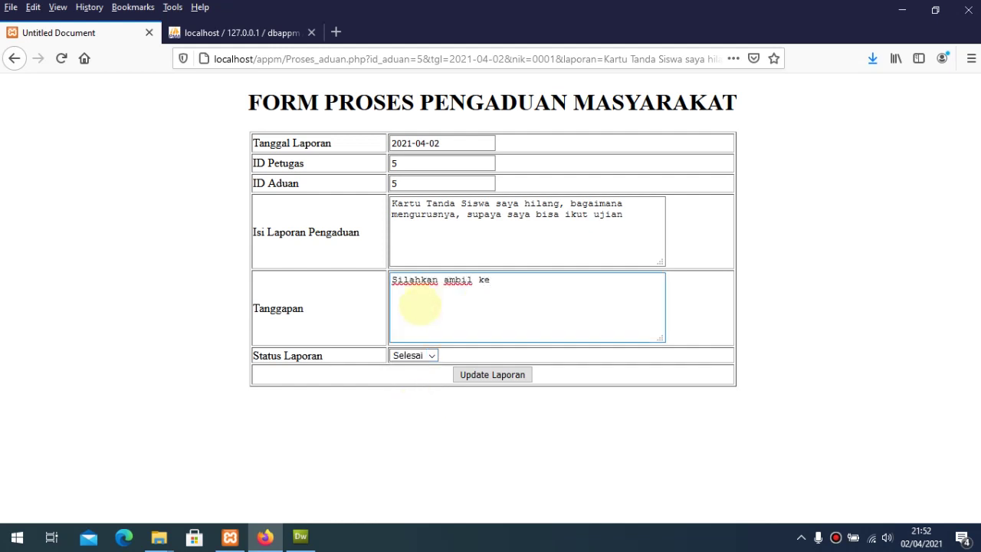
type(" sekolah hari ini KTS pukul 10.00 Wib. Terima Kasih")
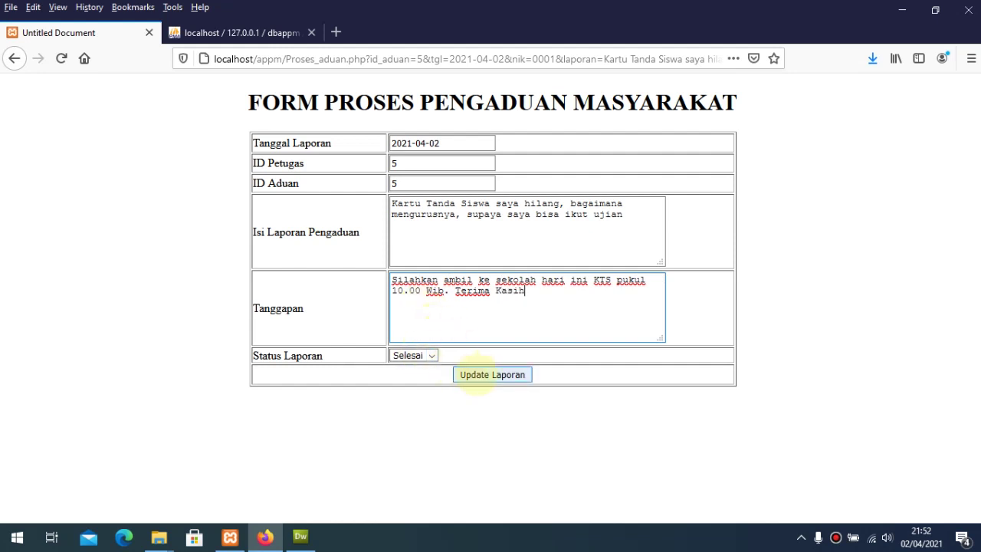
left_click(477, 375)
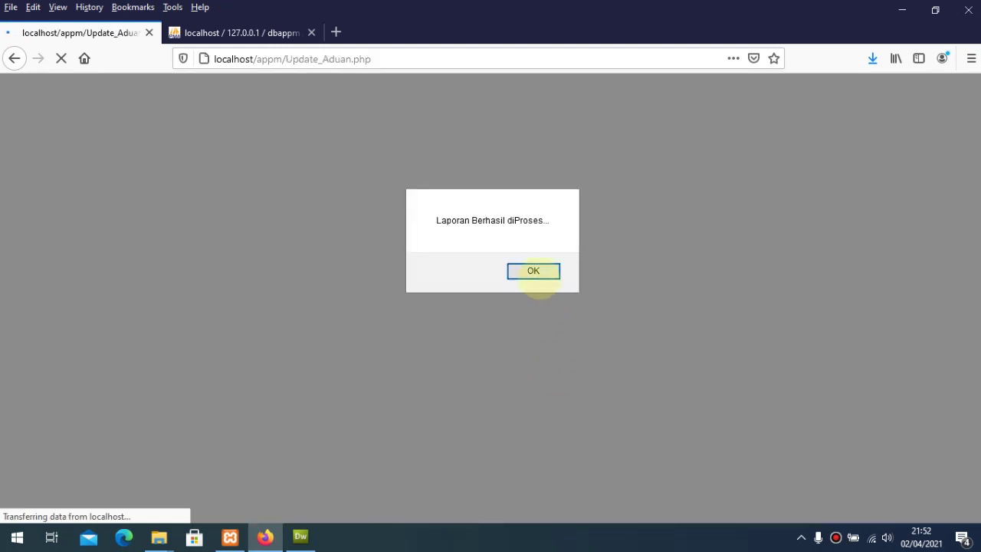
left_click(532, 271)
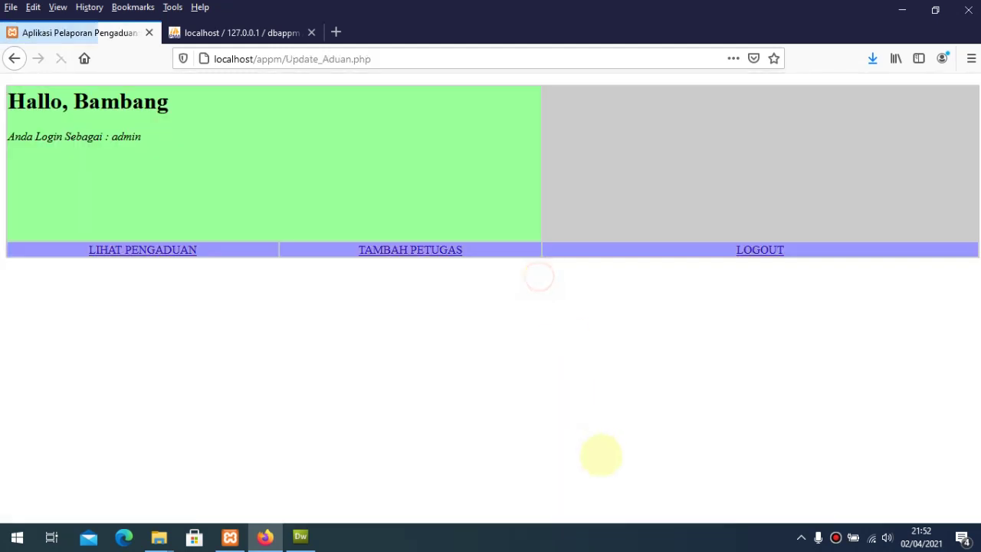
left_click(177, 249)
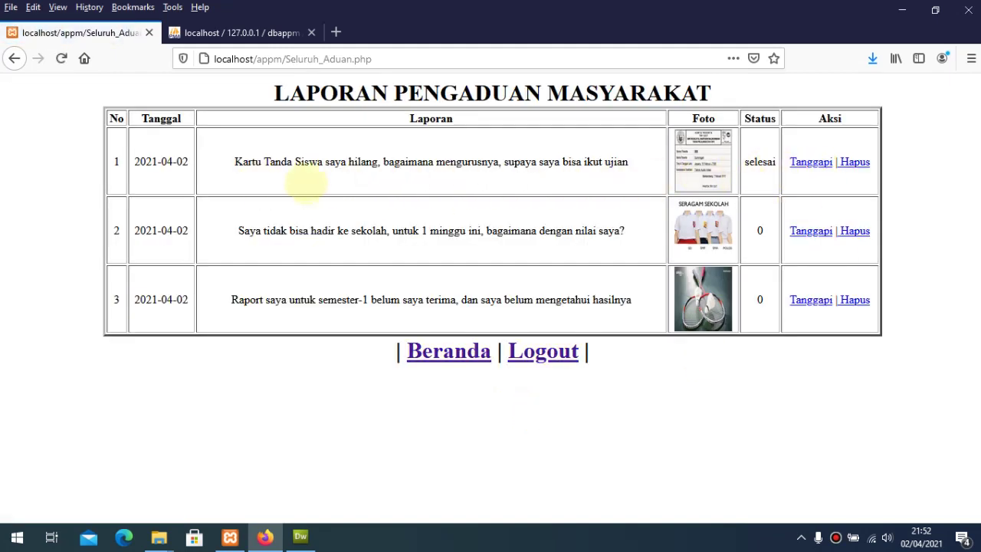
left_click(546, 353)
Step: Sign in with the complainant's username and password, declining to save the login
left_click(534, 271)
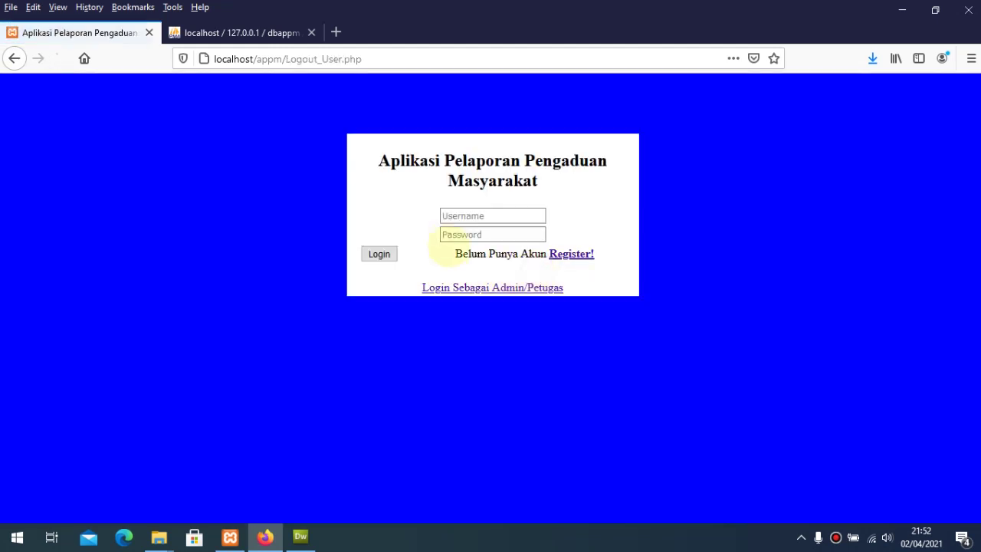
left_click(454, 217)
type("jon")
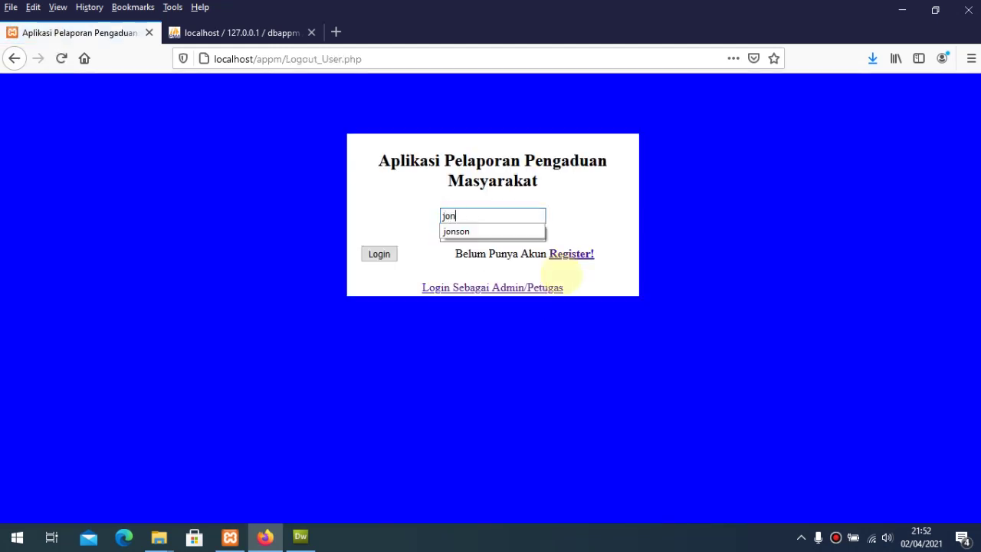
key("Down")
key("Tab")
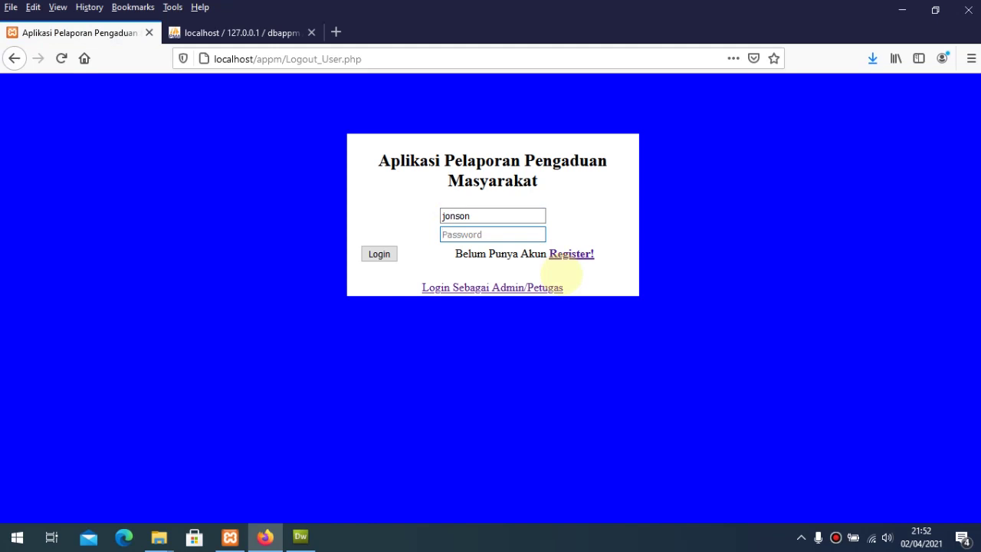
type("j")
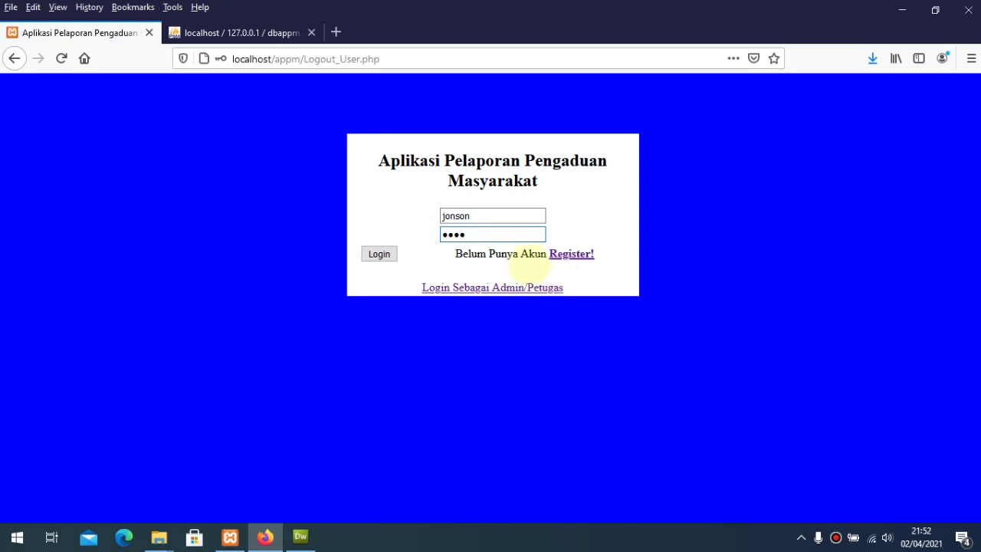
left_click(379, 254)
left_click(393, 182)
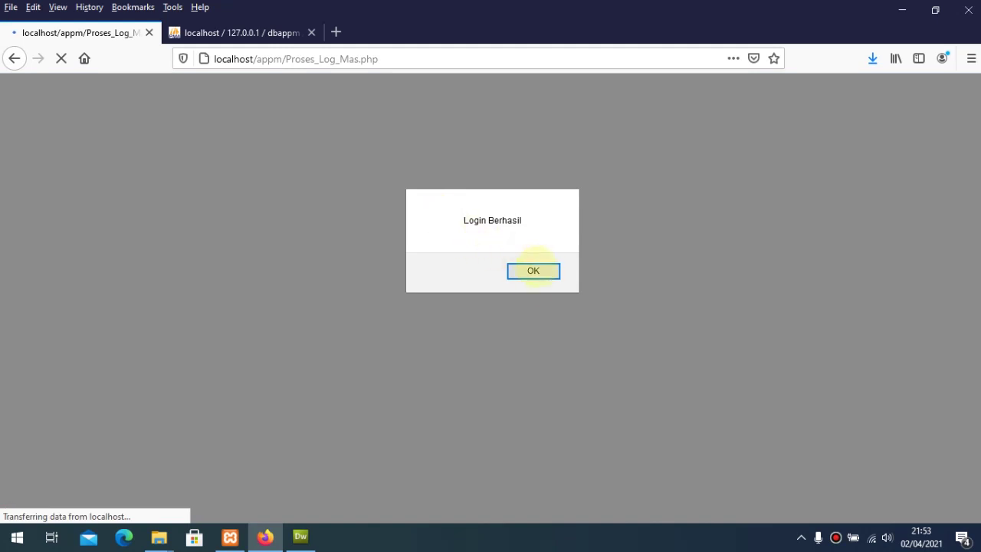
left_click(534, 270)
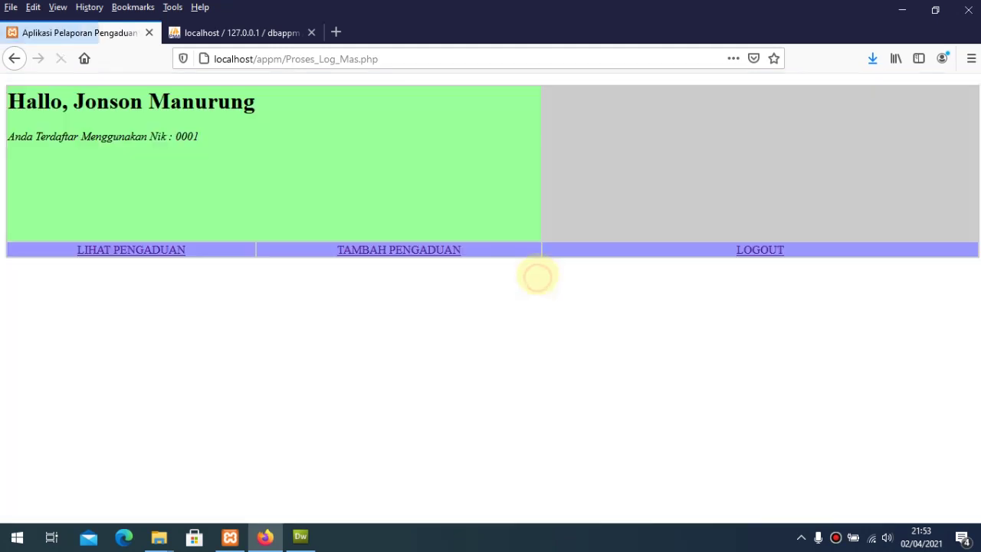
Step: Check the student-card complaint in the own complaint list and view its 10.00 Wib pickup response
left_click(175, 251)
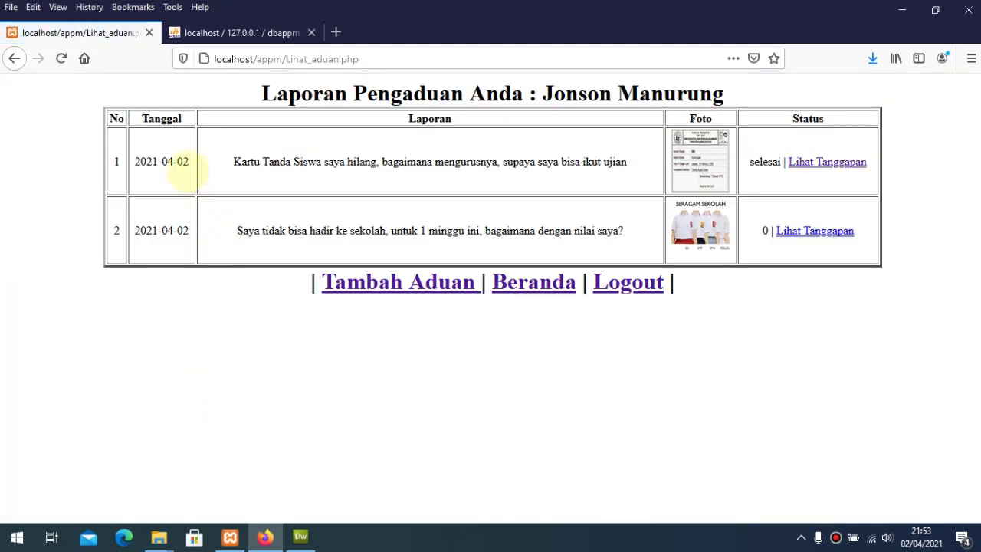
left_click_drag(234, 163, 499, 175)
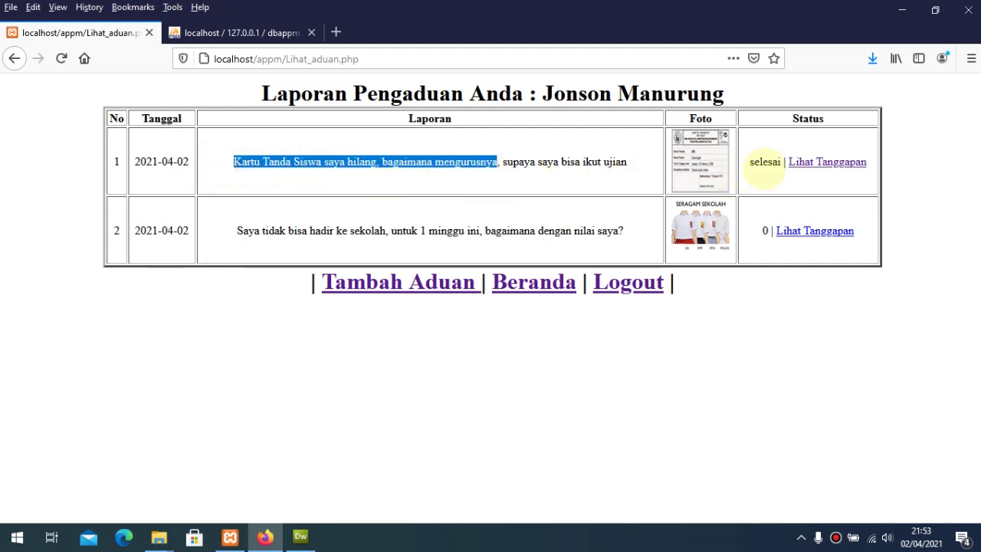
left_click(765, 167)
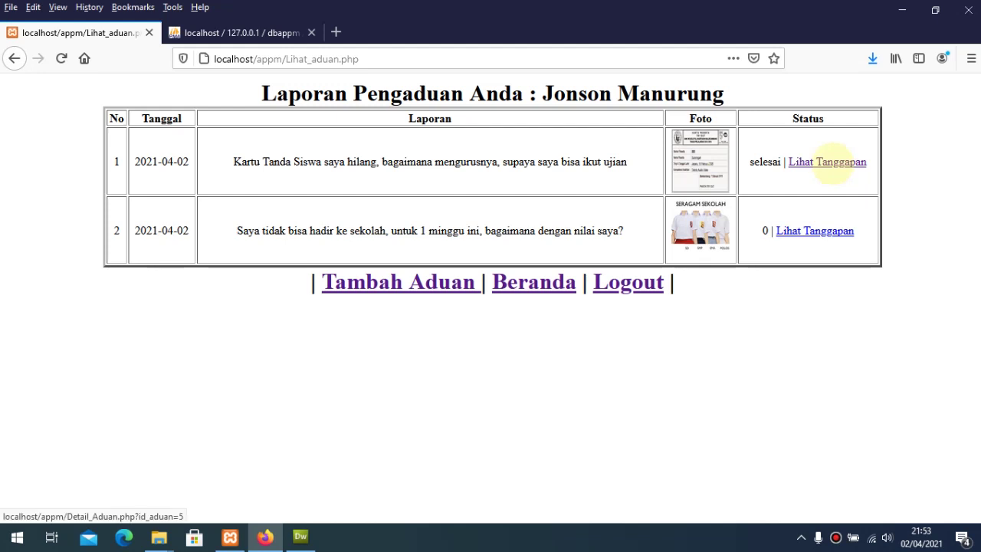
left_click(831, 163)
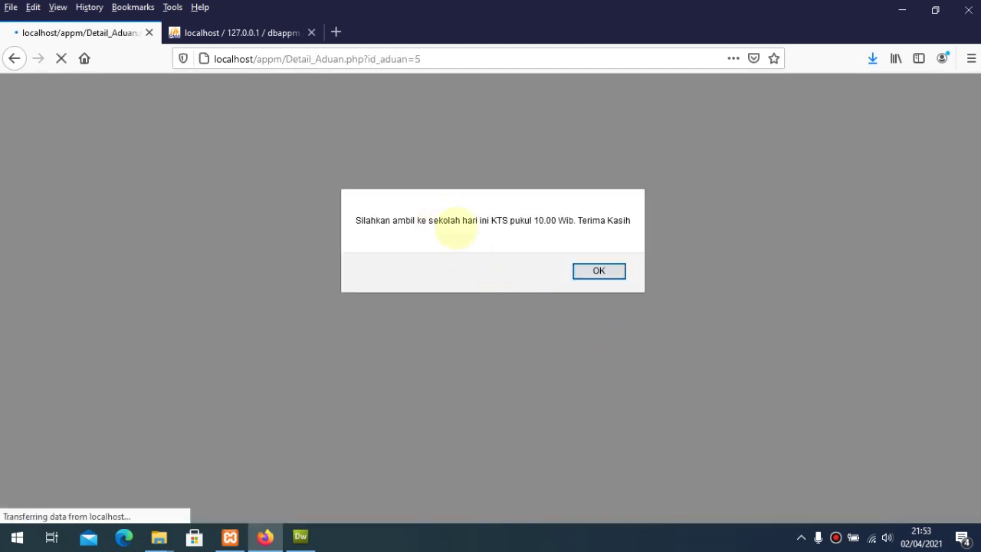
left_click_drag(532, 220, 587, 221)
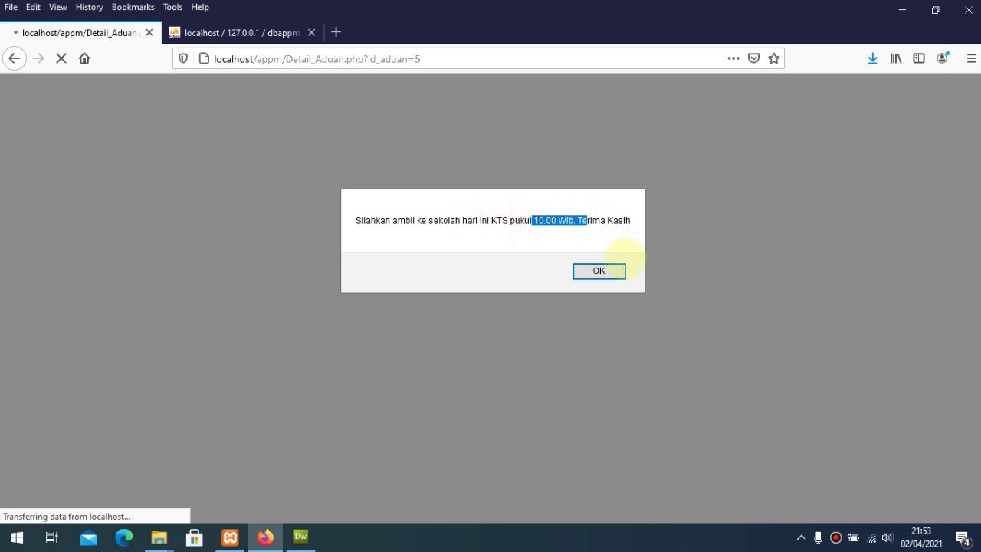
left_click(610, 271)
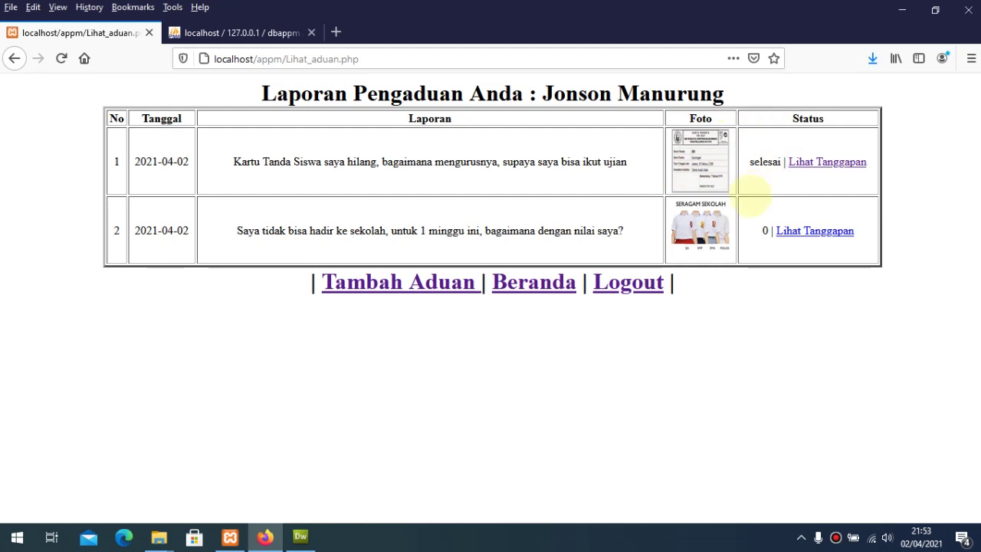
Step: Log out of the complainant account, sign in with the admin credentials, and open all complaints
left_click(629, 283)
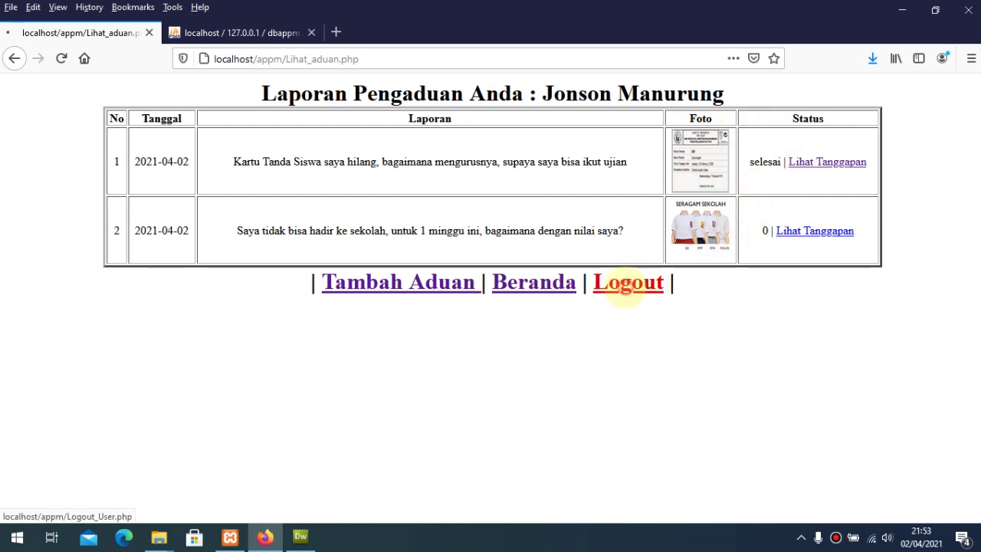
left_click(533, 270)
left_click(497, 287)
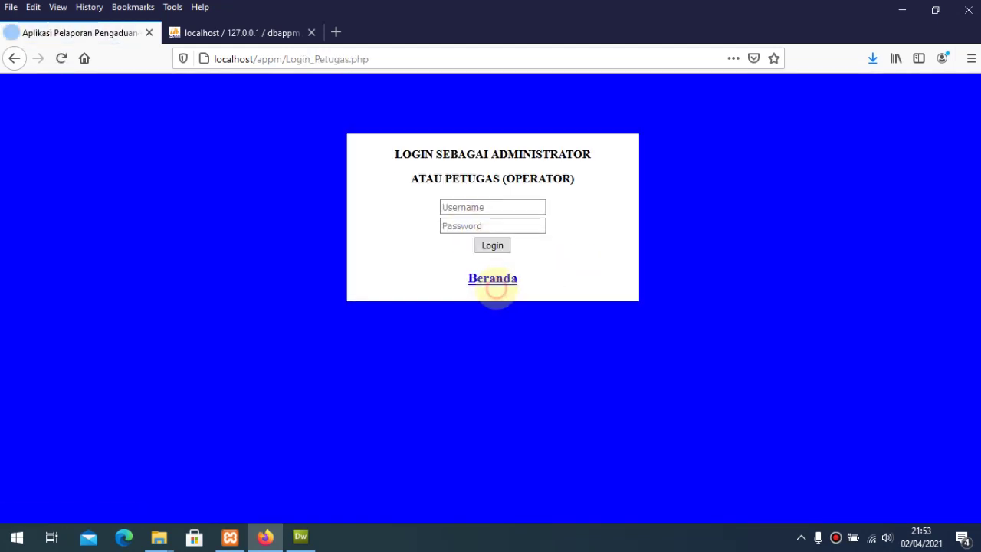
left_click(486, 208)
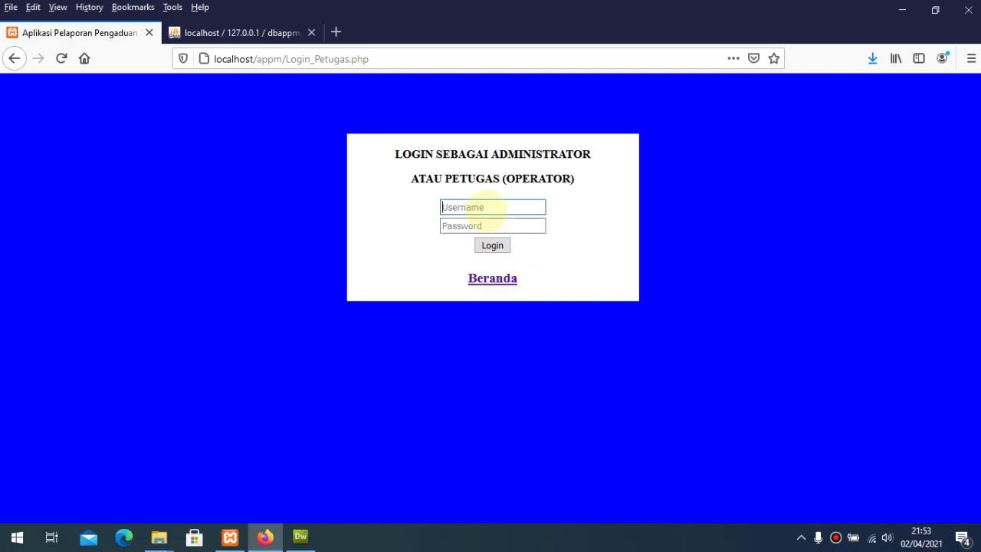
type("Admin")
key("Tab")
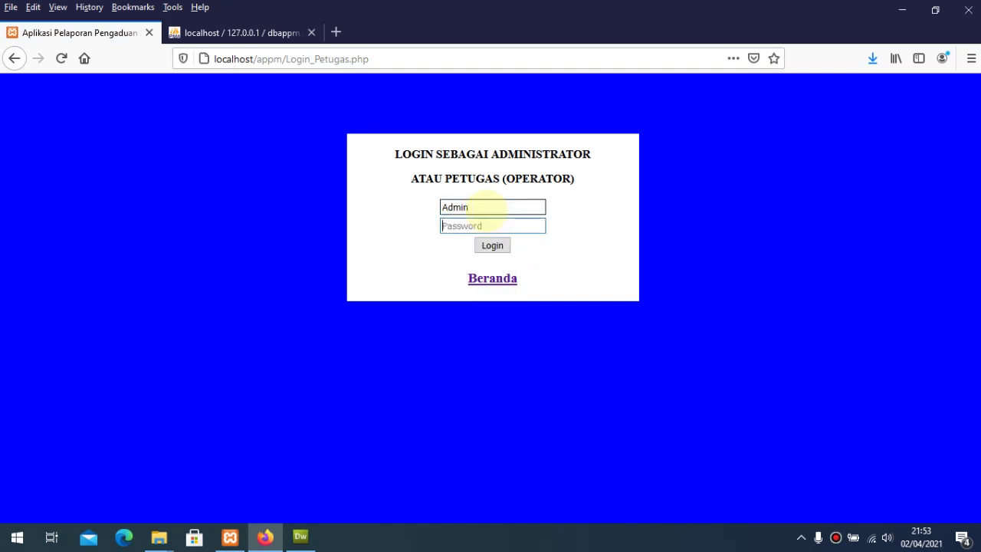
type("Admin")
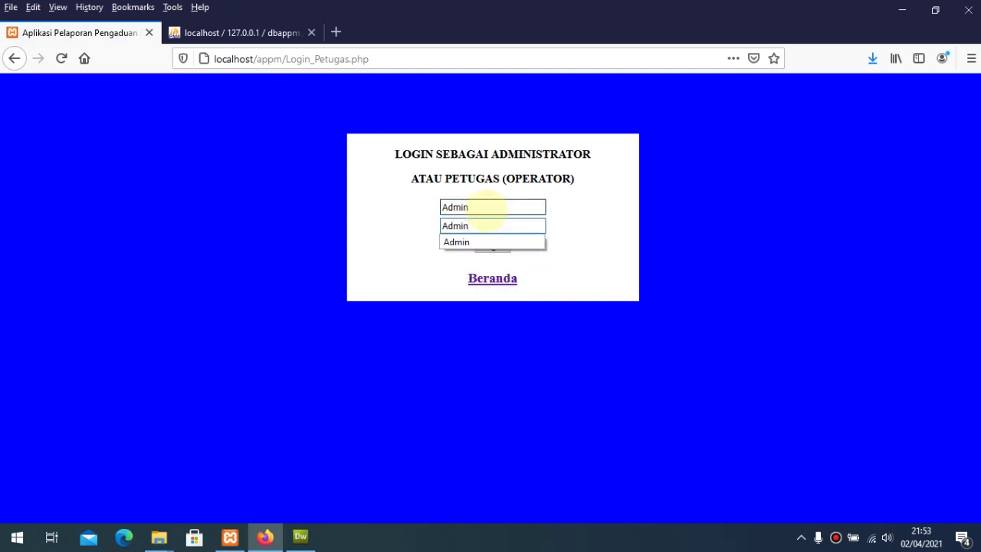
left_click(493, 245)
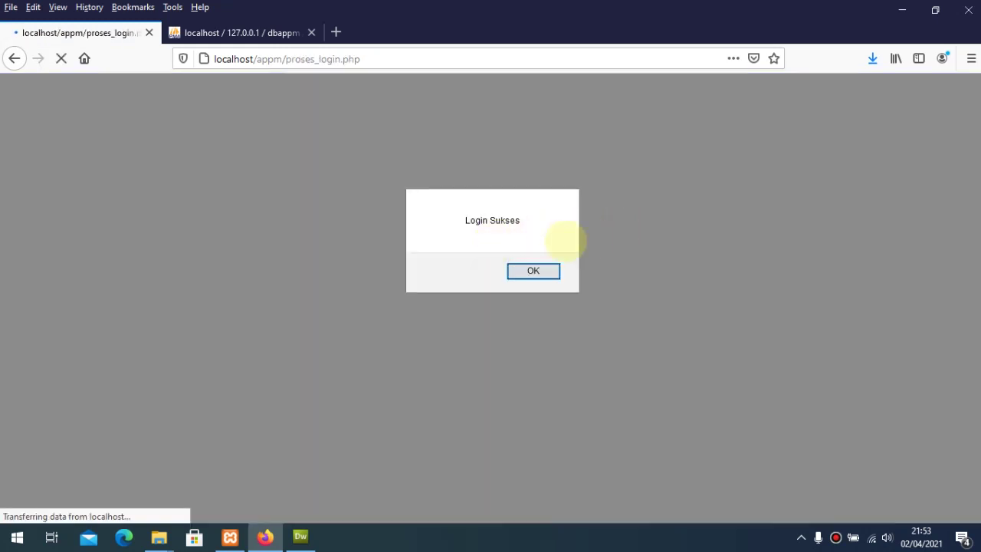
left_click(532, 270)
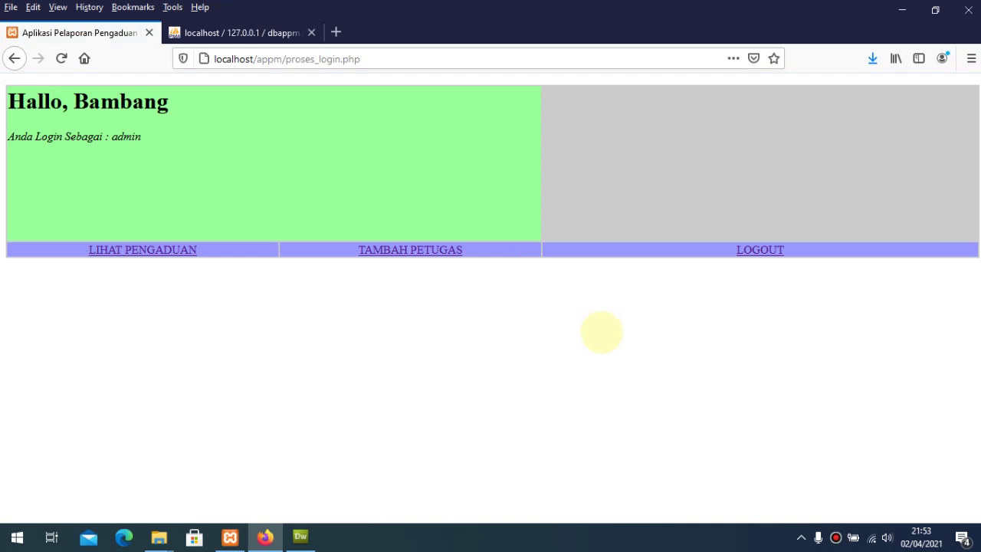
left_click(169, 252)
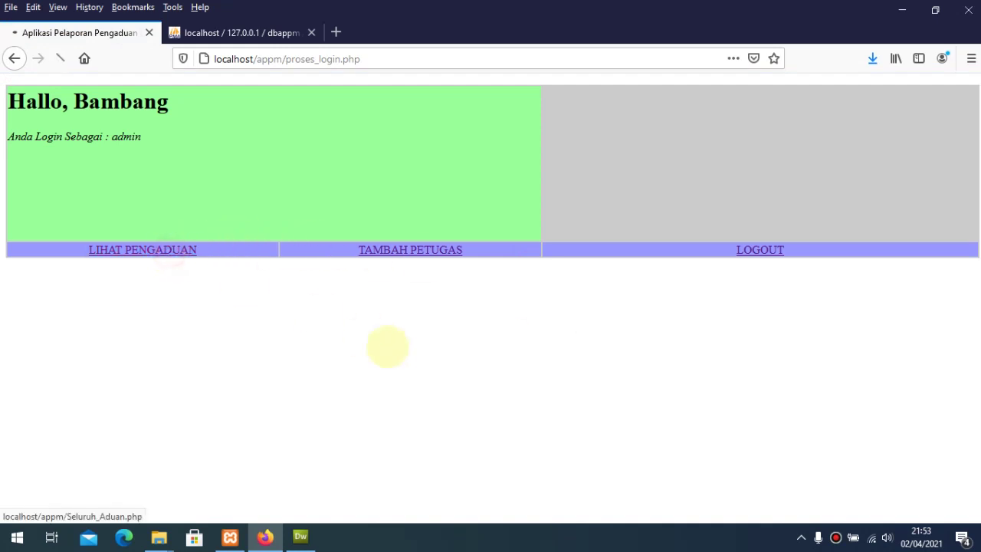
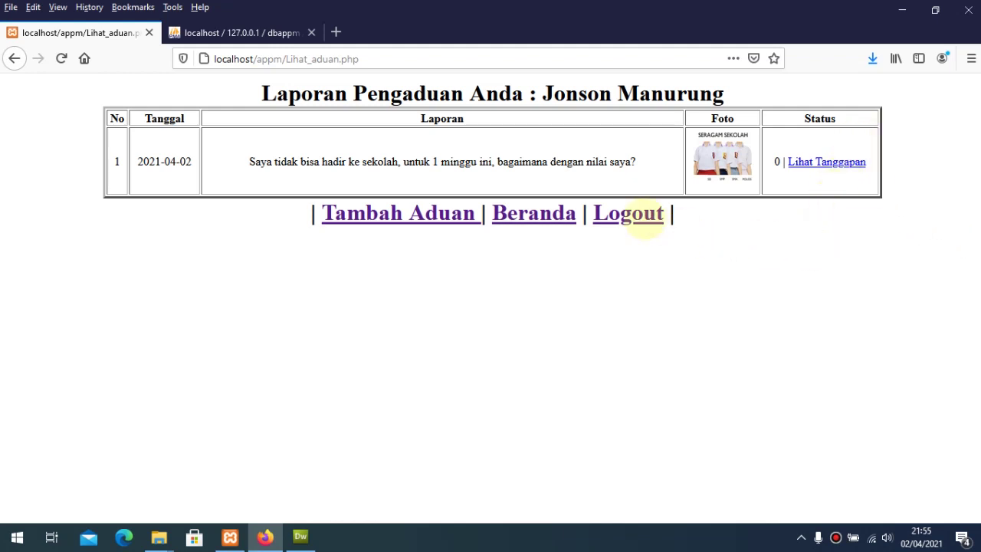
Step: Log out of the citizen account and go to the admin/officer login page
left_click(646, 215)
left_click(532, 270)
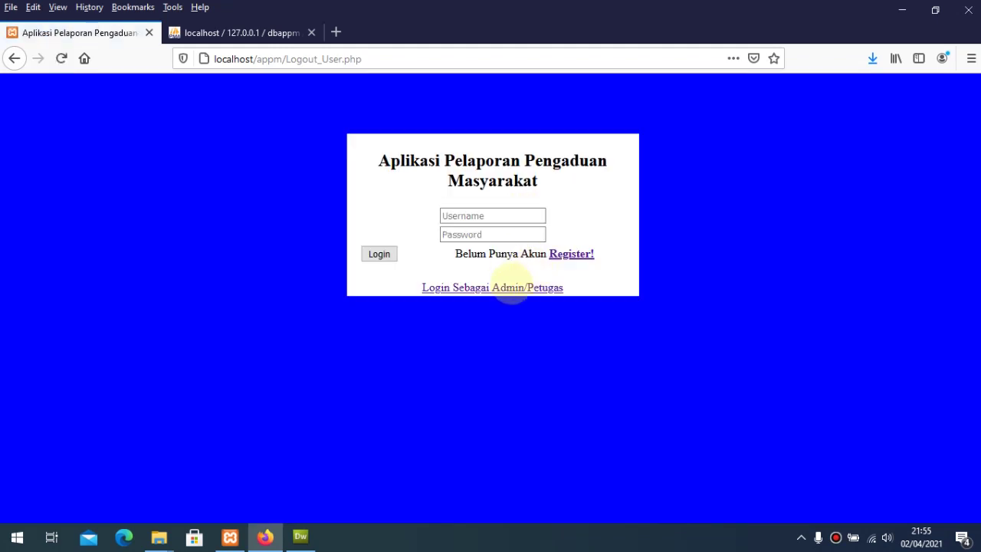
left_click(512, 288)
Step: Sign in with the admin username and password and dismiss the success notice
left_click(494, 208)
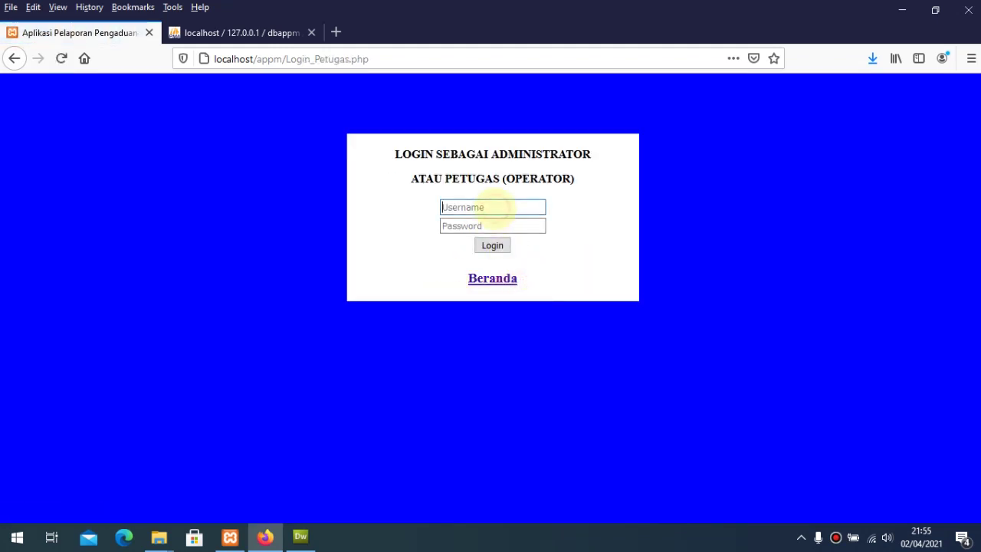
type("Admin")
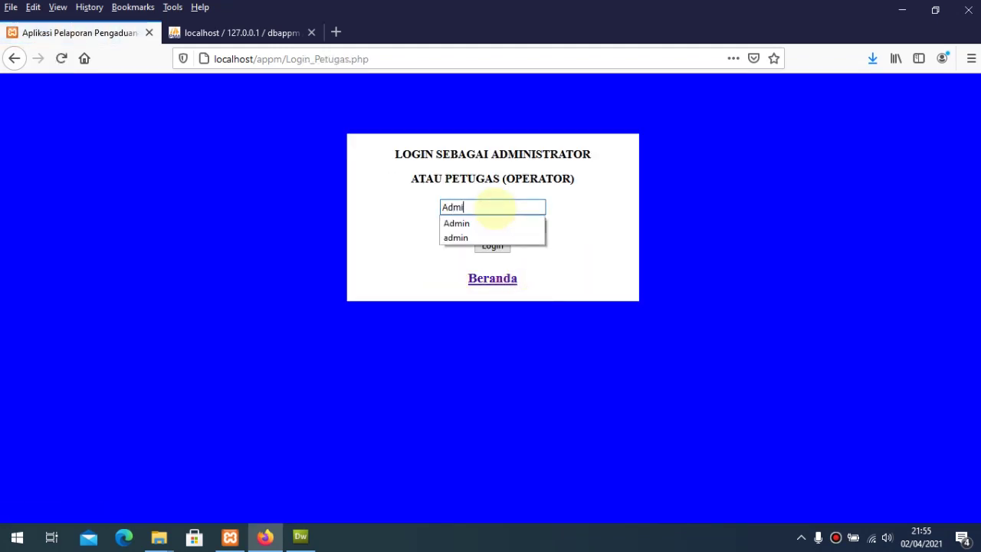
key("Tab")
type("Admi")
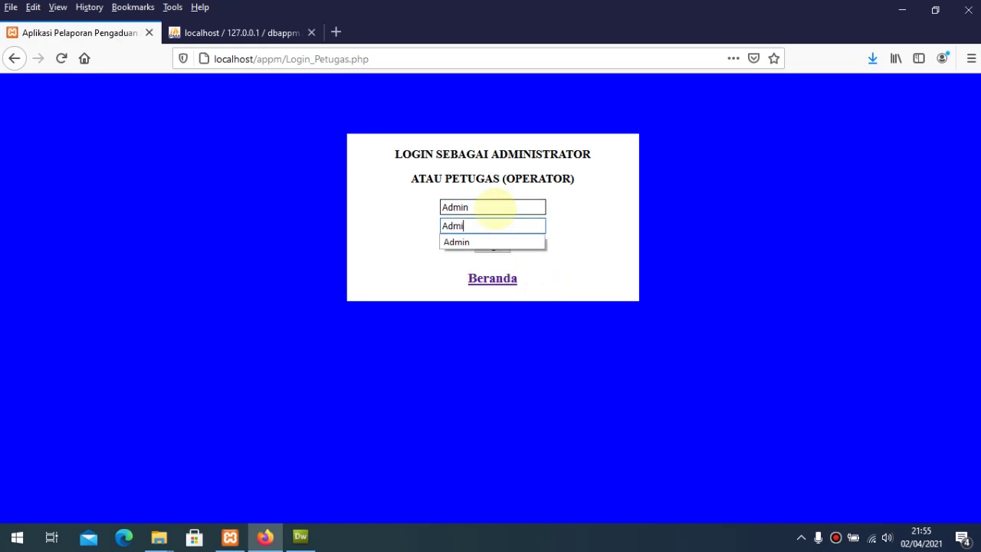
type("n")
key("Return")
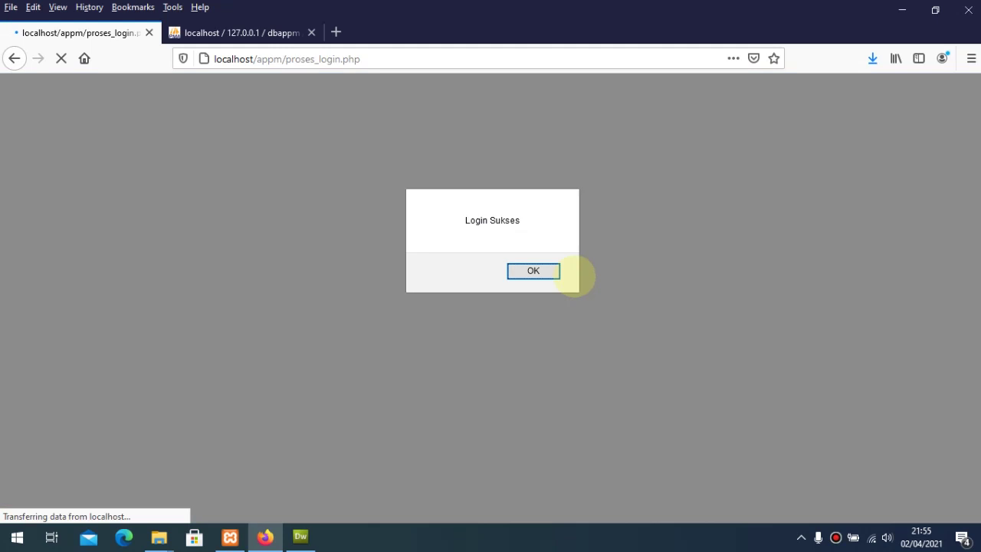
left_click(555, 273)
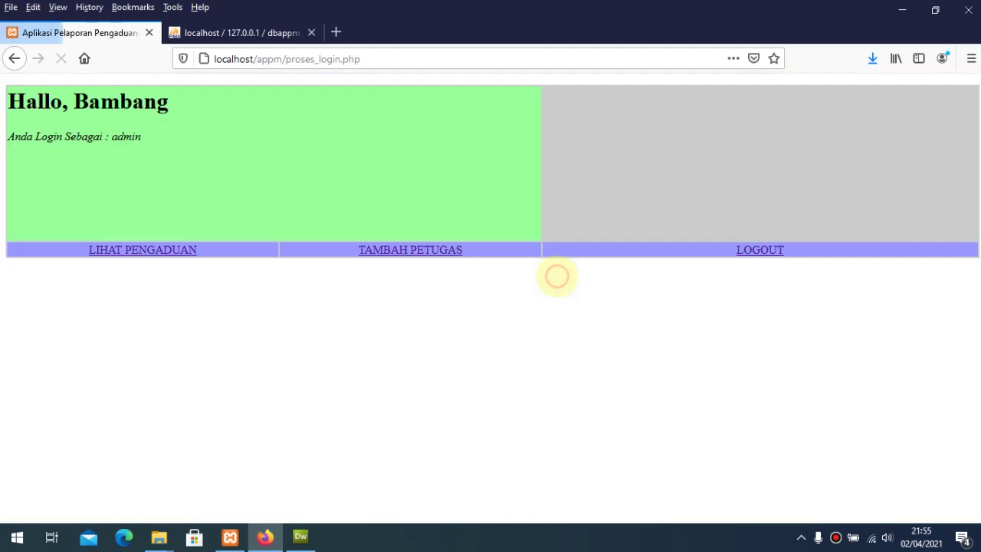
Step: Start a new officer entry with the officer's full name, a username and password
left_click(437, 250)
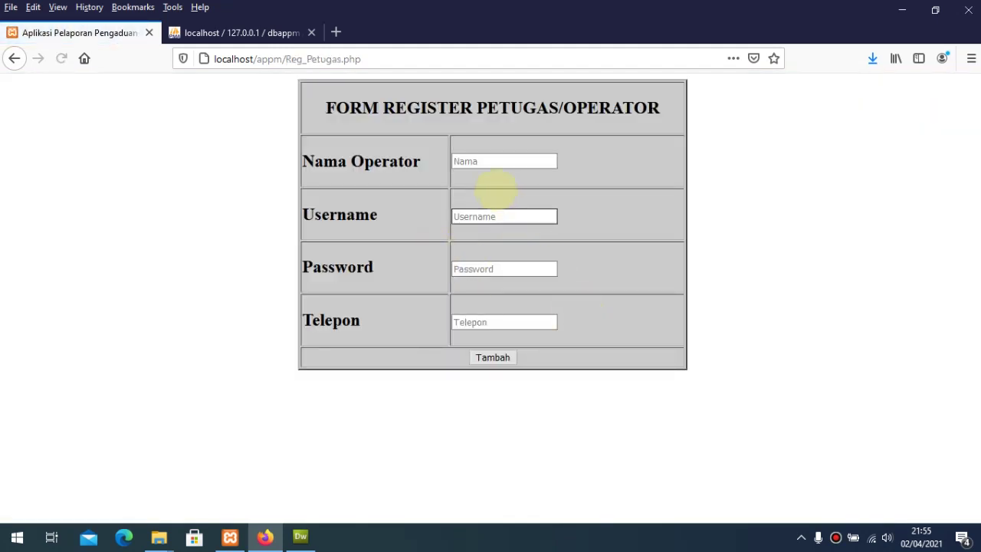
left_click(486, 162)
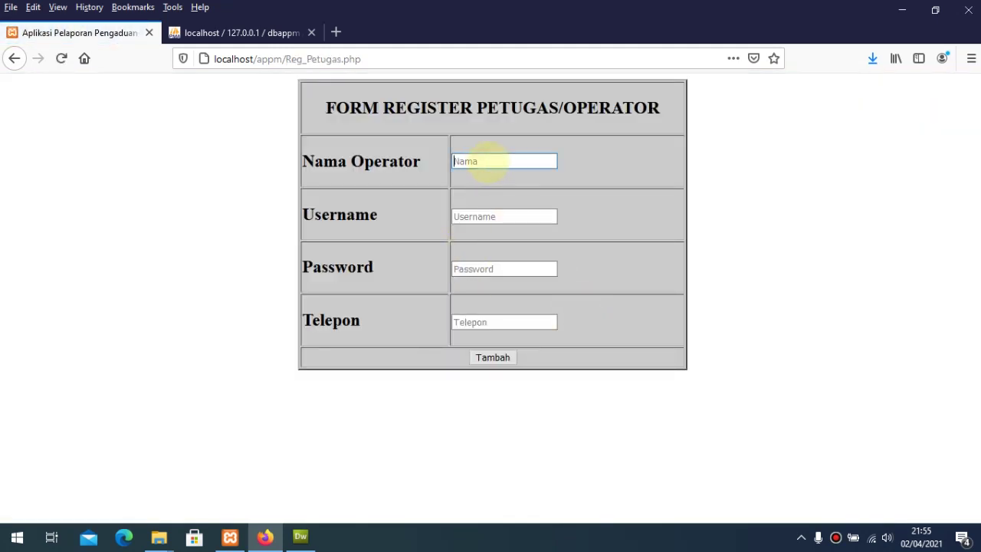
left_click(498, 218)
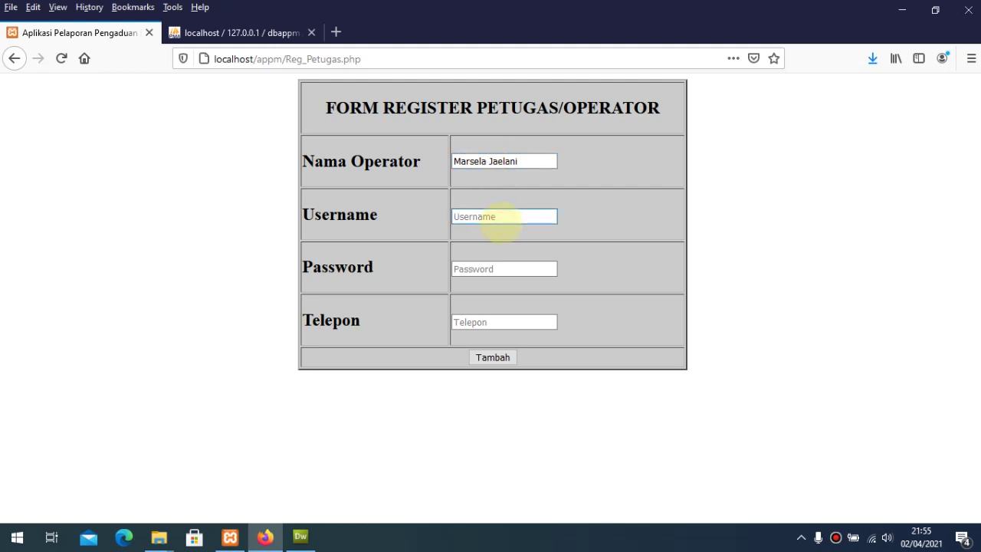
type("Marsella")
left_click(501, 266)
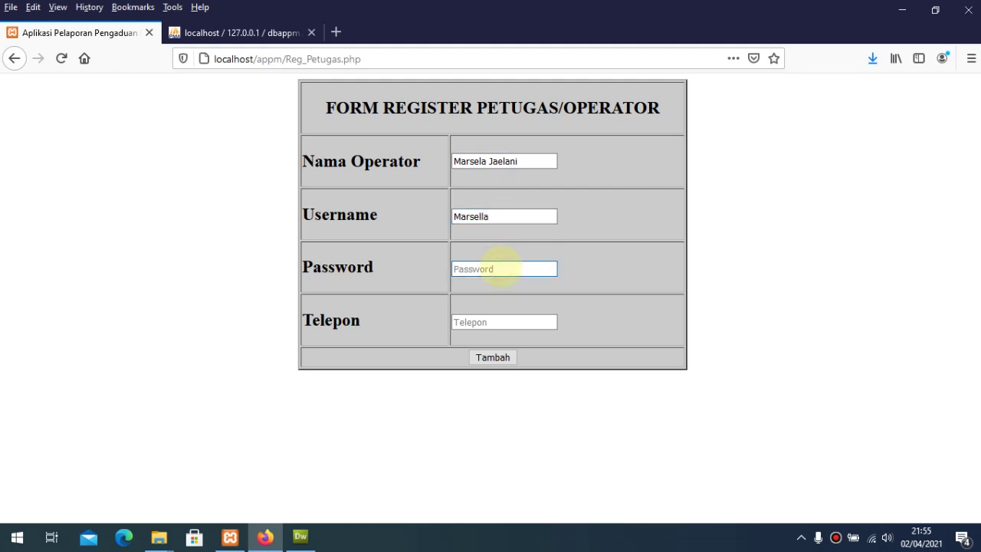
type("12")
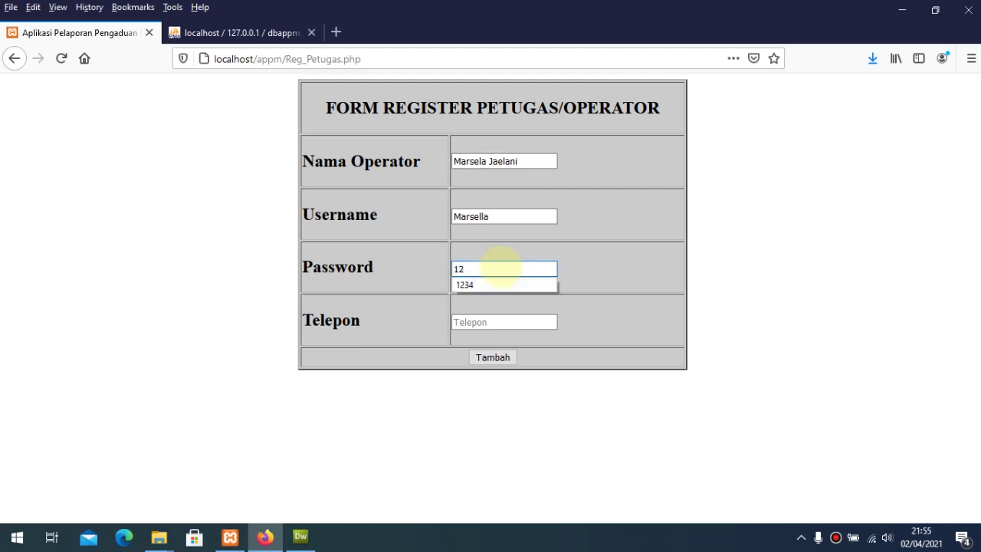
type("12")
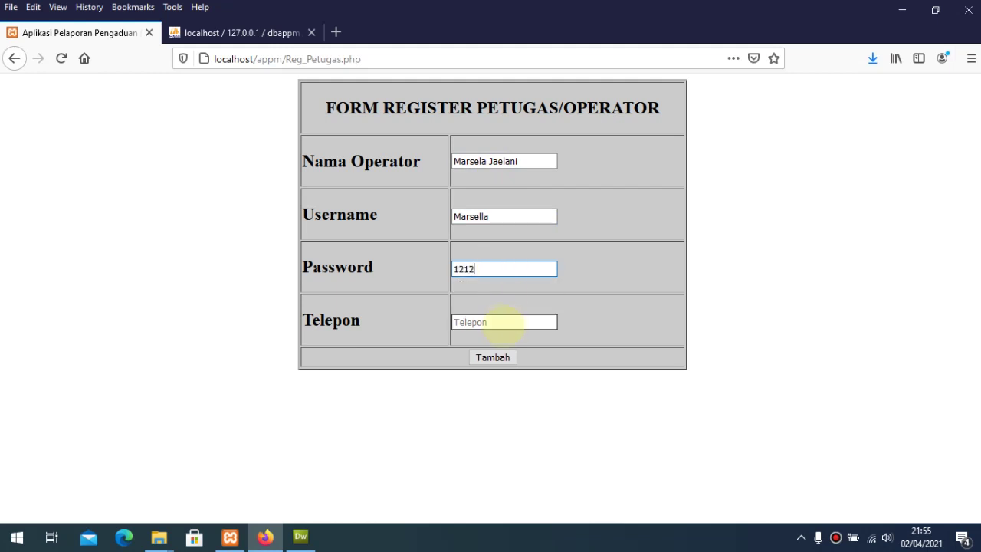
Step: Add the officer's phone number, submit the registration, and acknowledge the success alert
left_click(502, 322)
type("088")
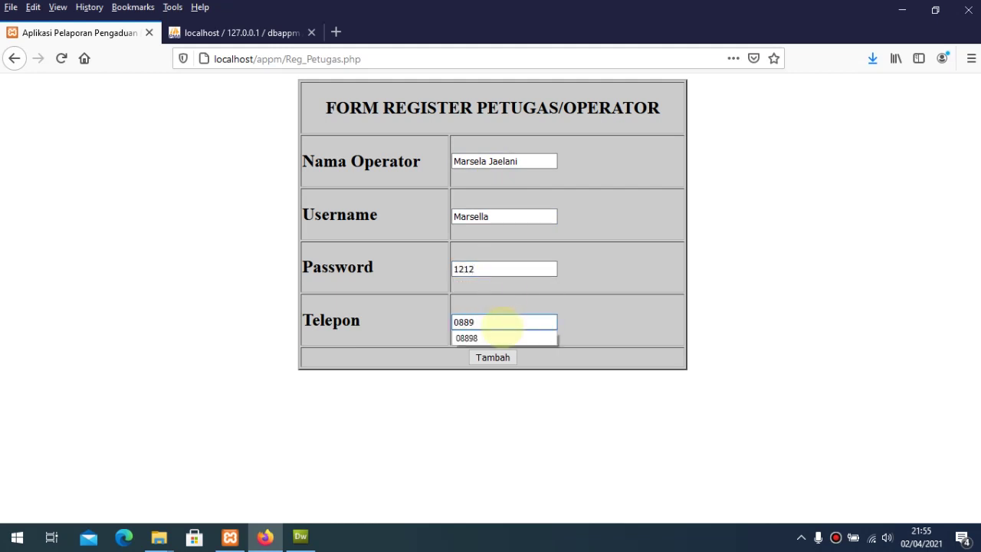
type("9")
left_click(675, 320)
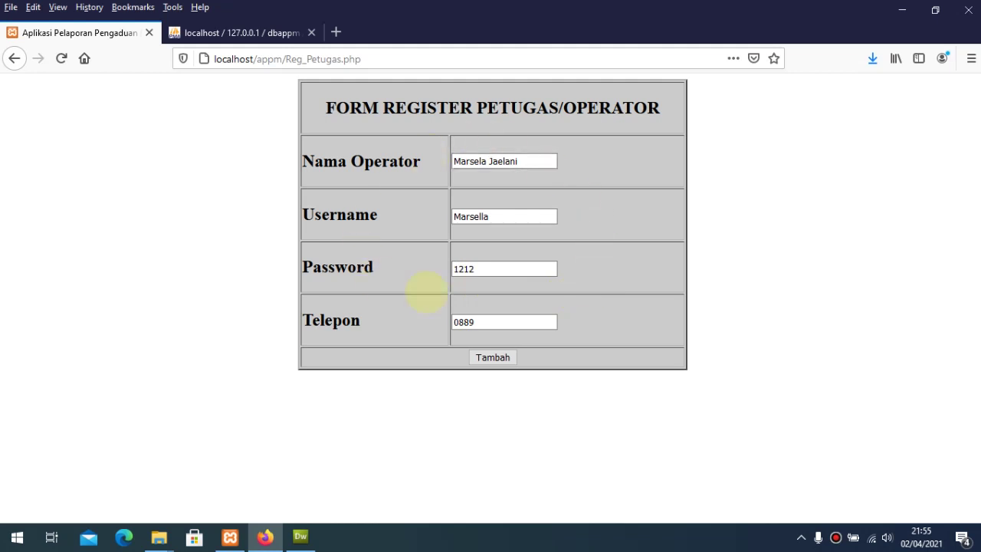
left_click_drag(394, 107, 657, 108)
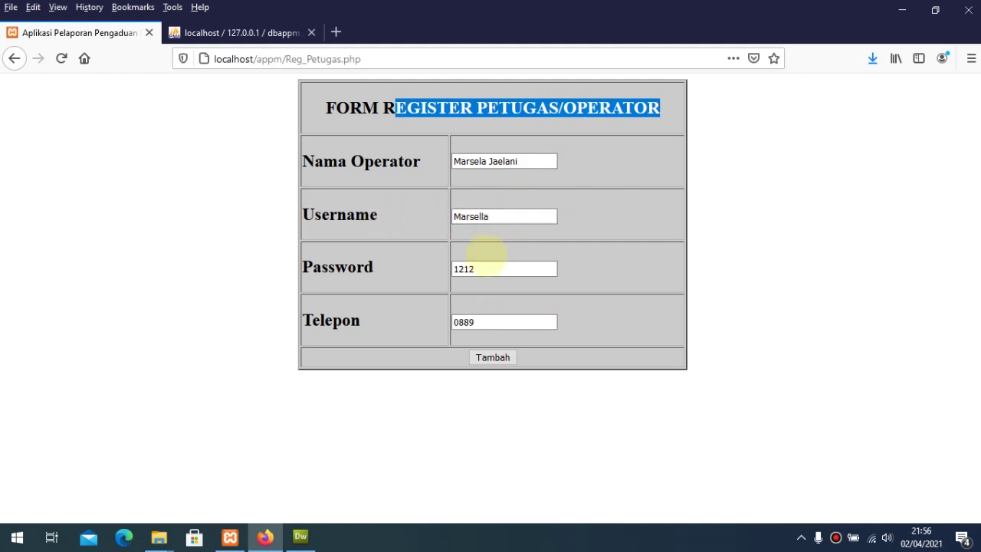
left_click(493, 358)
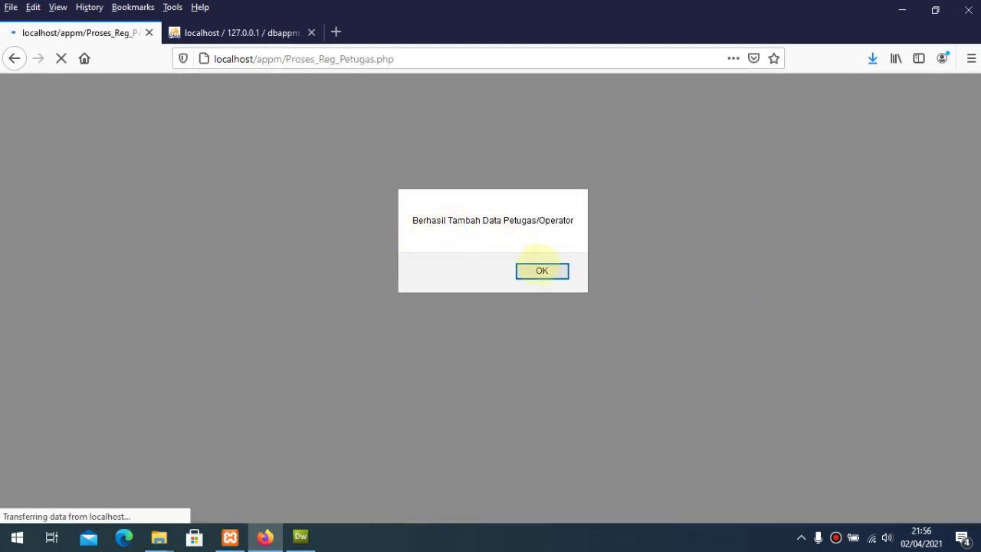
left_click(544, 273)
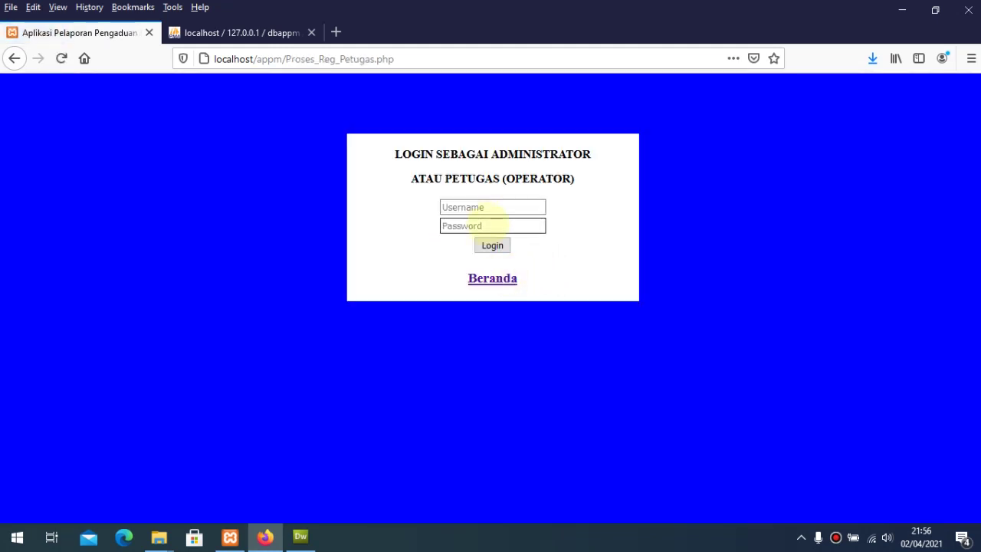
Step: Log in as the new officer with the officer's username and password, confirming the petugas role
left_click(484, 207)
type("Marsella")
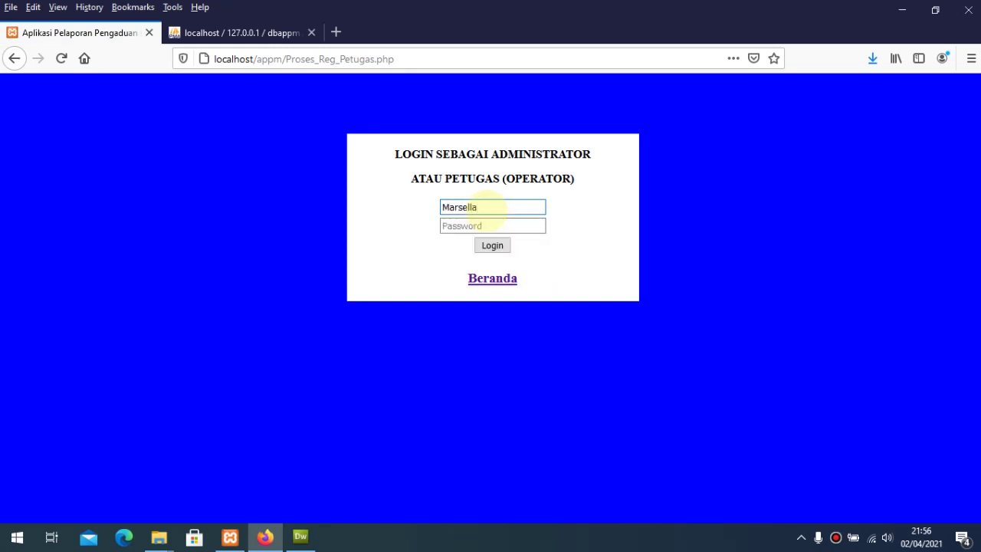
left_click(461, 226)
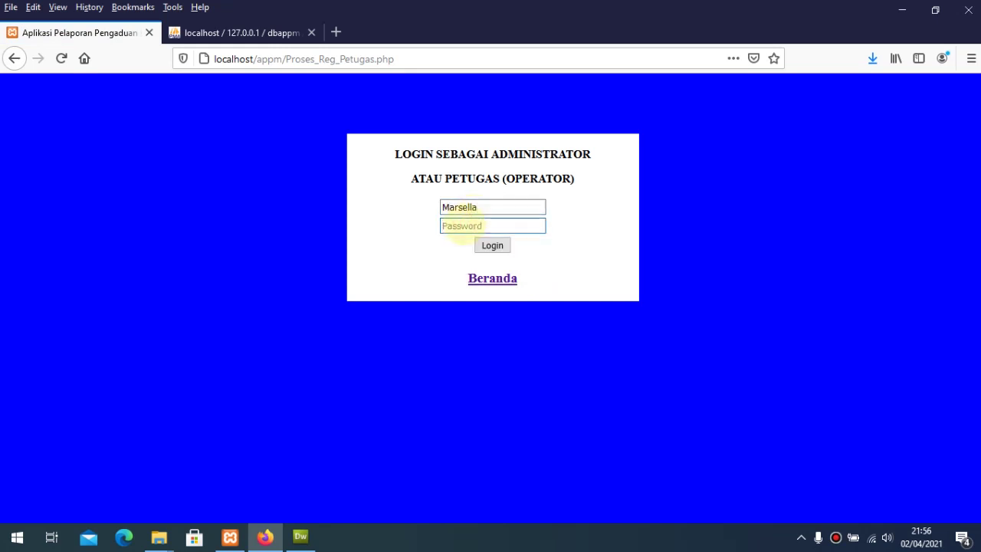
type("1212")
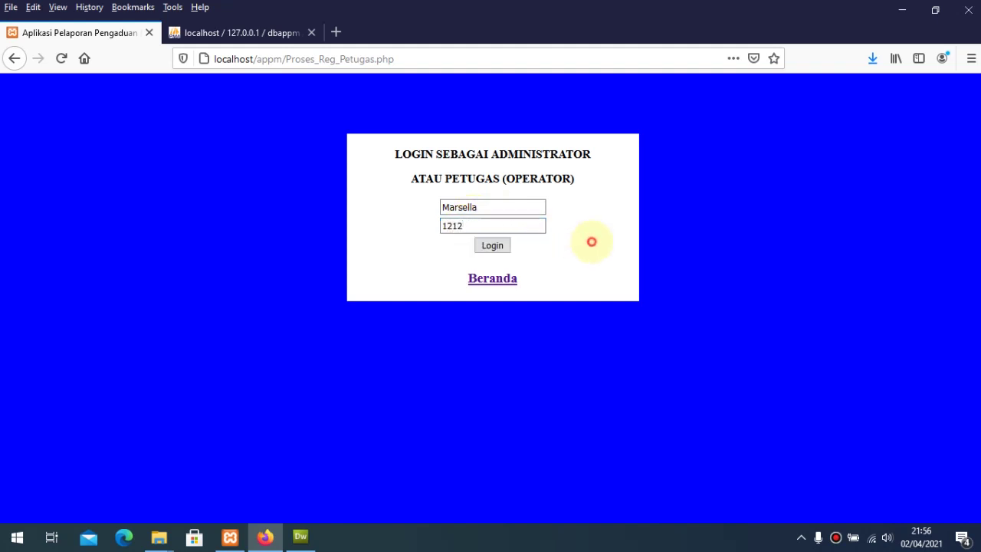
left_click(492, 245)
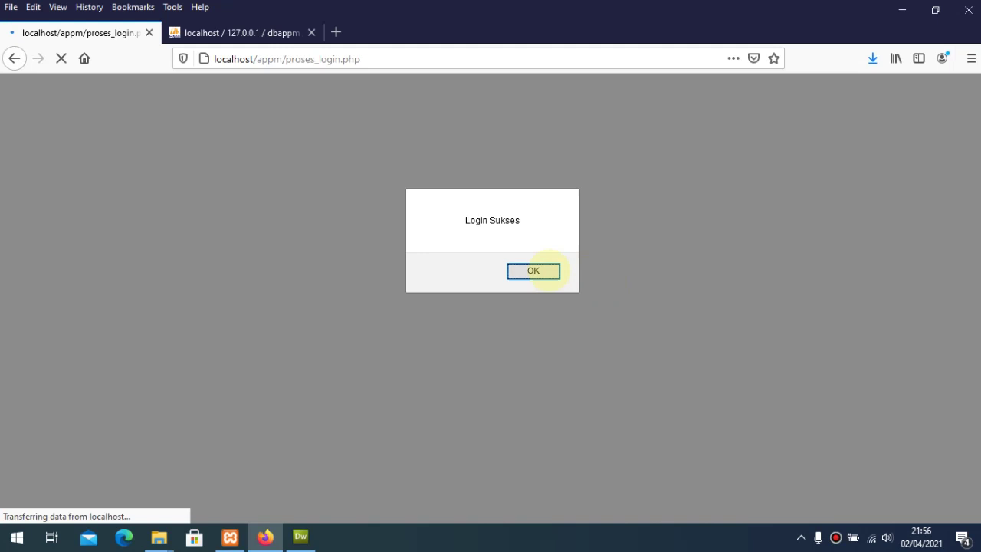
left_click(536, 271)
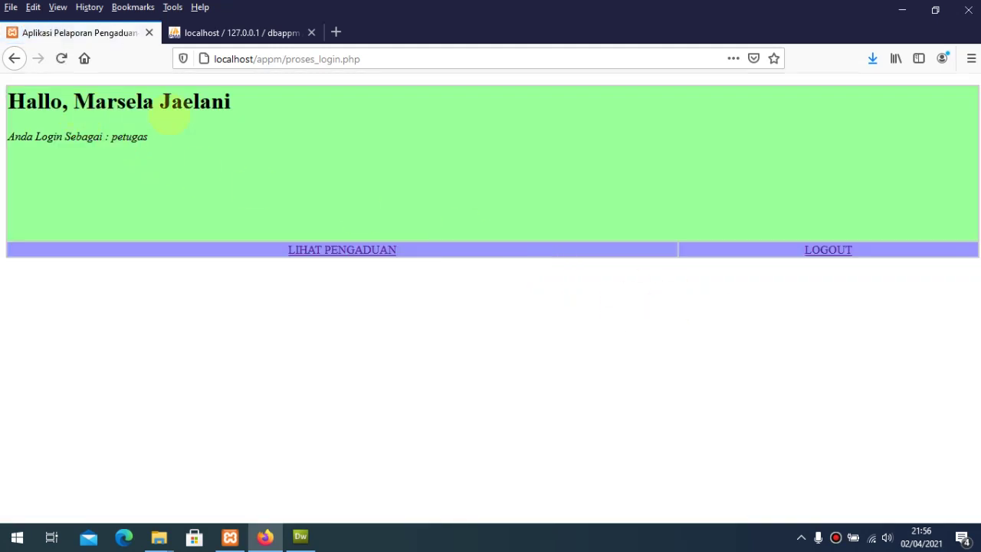
left_click_drag(46, 137, 156, 140)
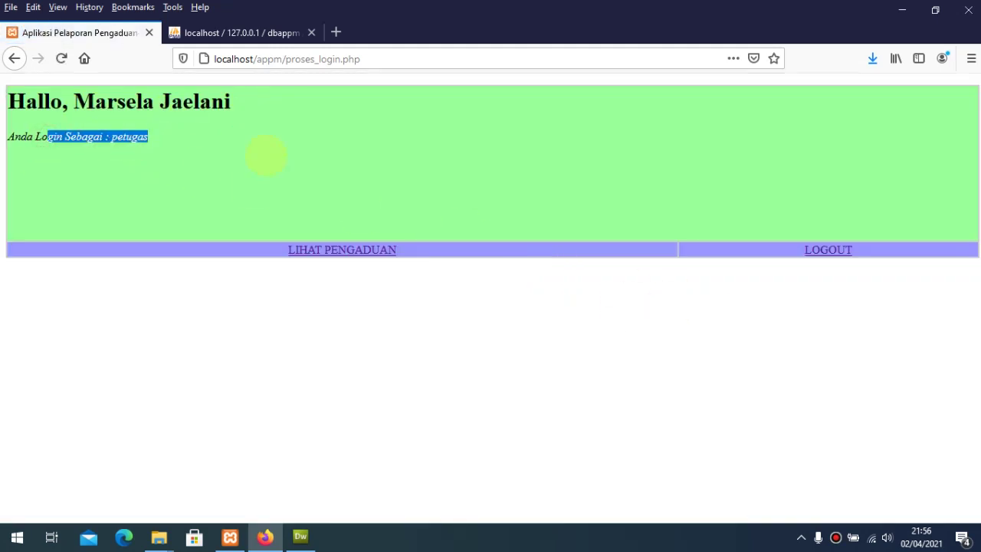
left_click(266, 156)
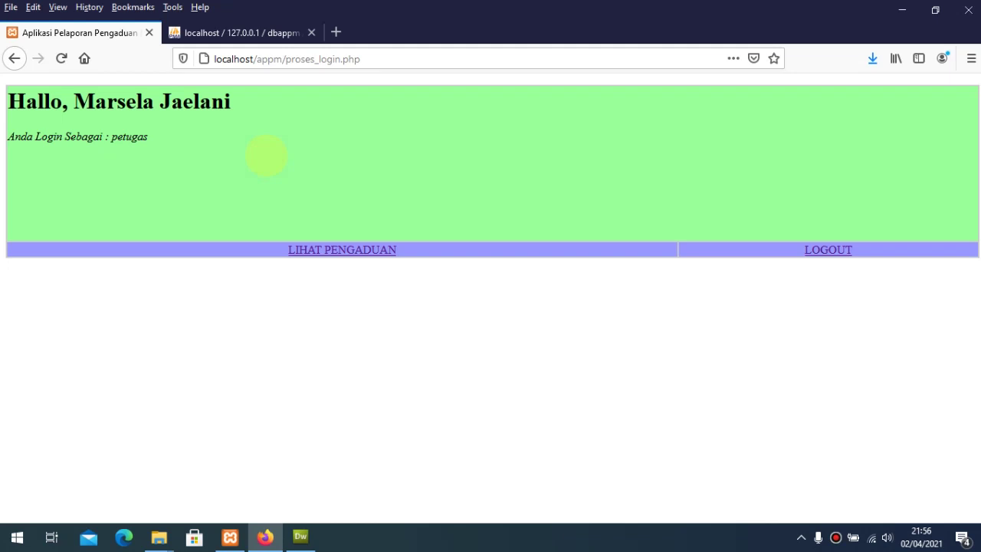
Step: Open the complaint reports, then show the petugas table rows in phpMyAdmin
left_click(344, 250)
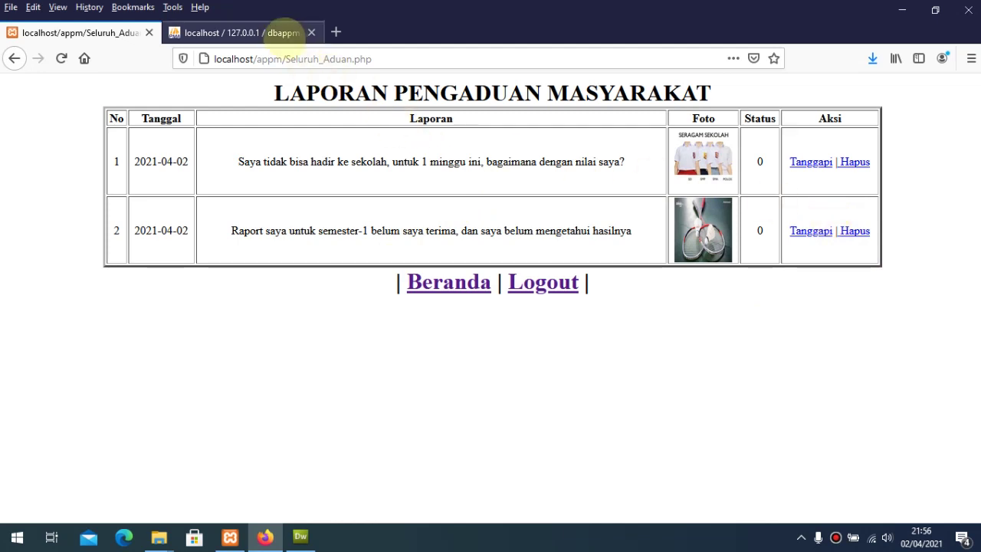
left_click(280, 32)
left_click(68, 237)
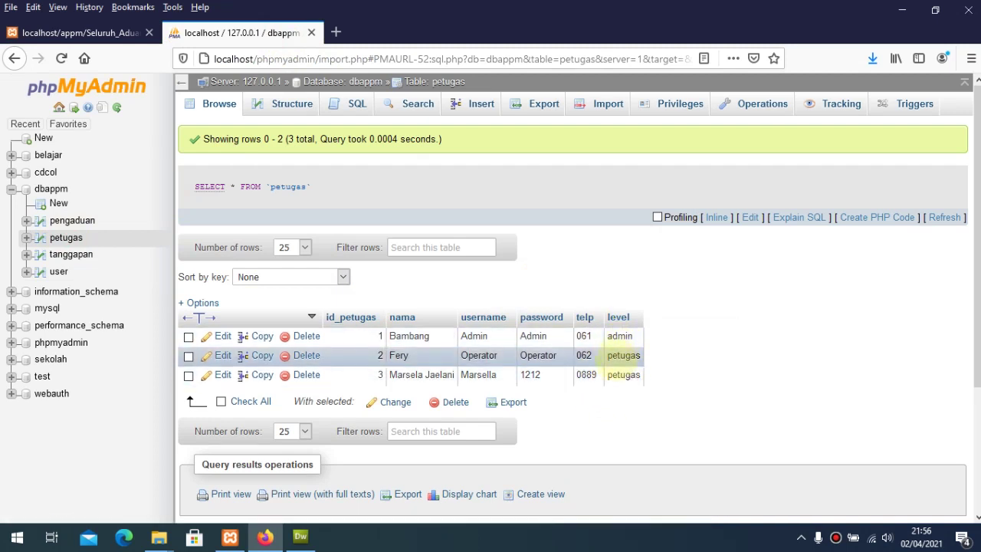
Step: Compare the petugas table with the complaint reports, ending on the Seluruh_Aduan page
left_click(46, 33)
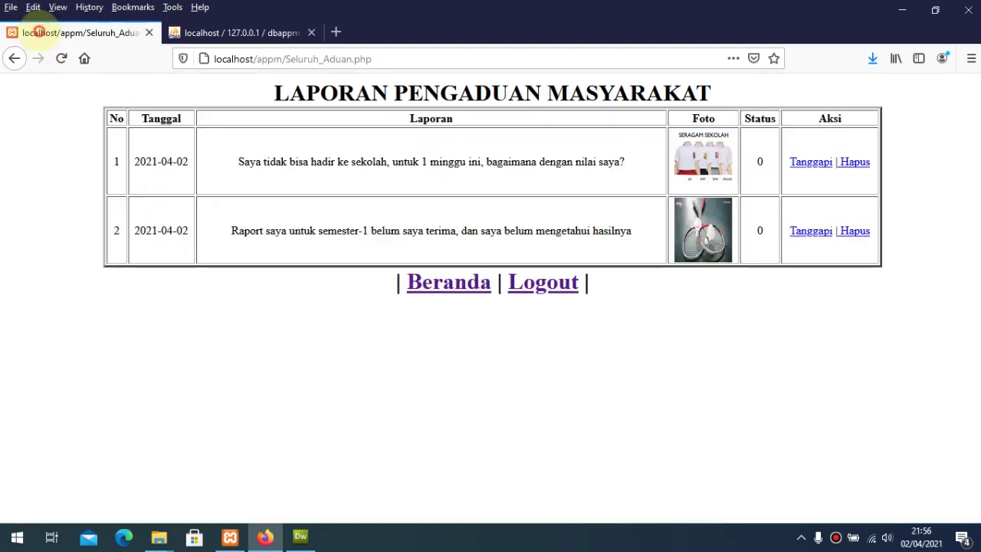
left_click(243, 31)
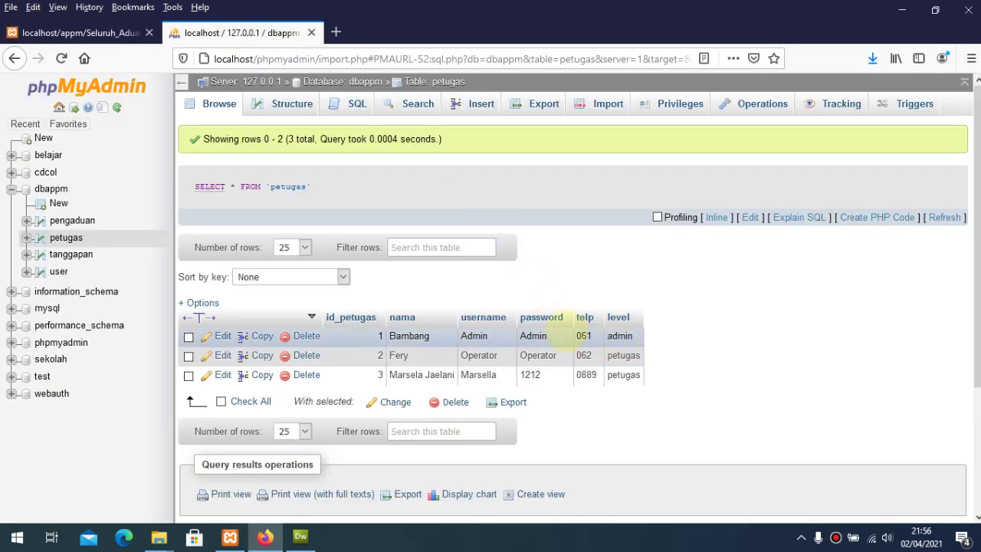
left_click(99, 33)
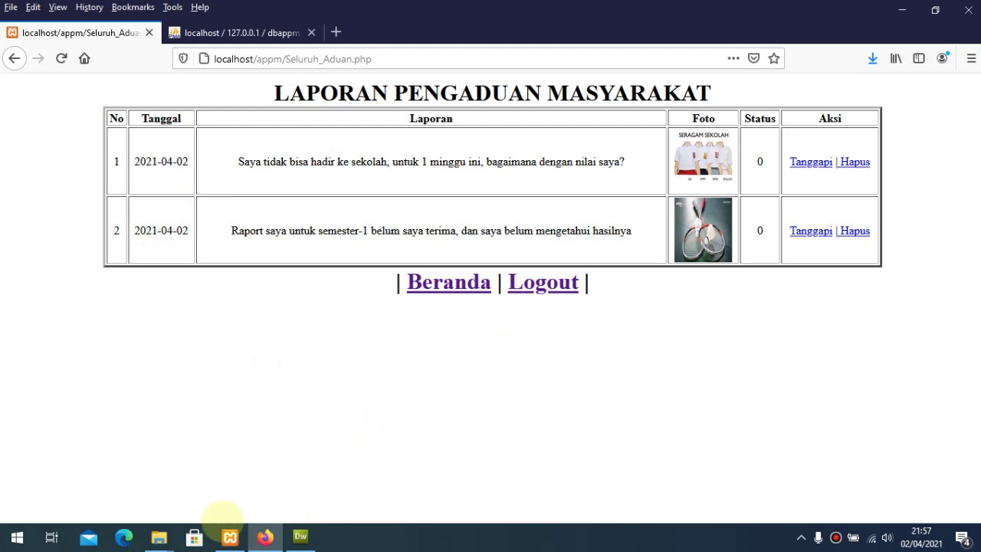
Step: Glance over the APPM project folder, then log the officer out of the app
mouse_move(161, 535)
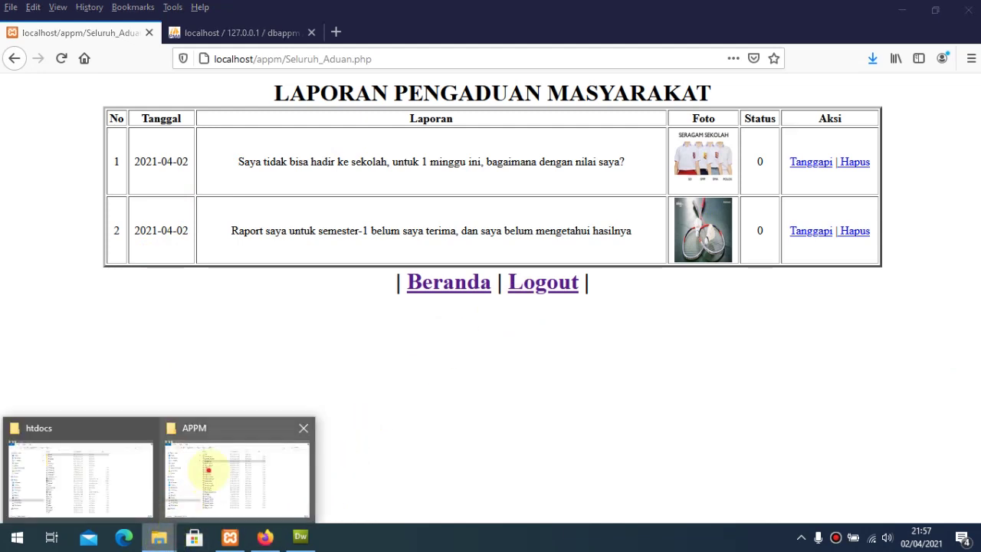
left_click(207, 465)
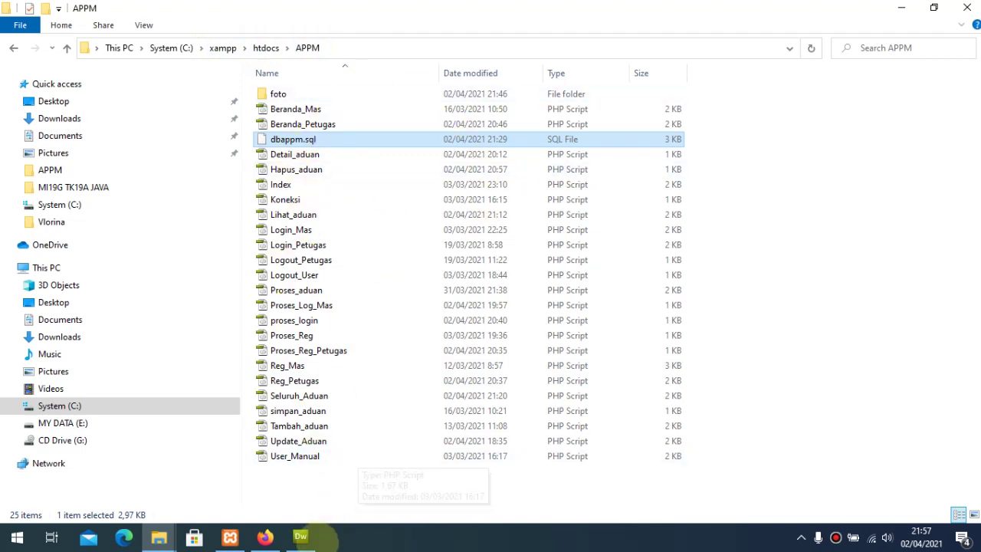
left_click(264, 536)
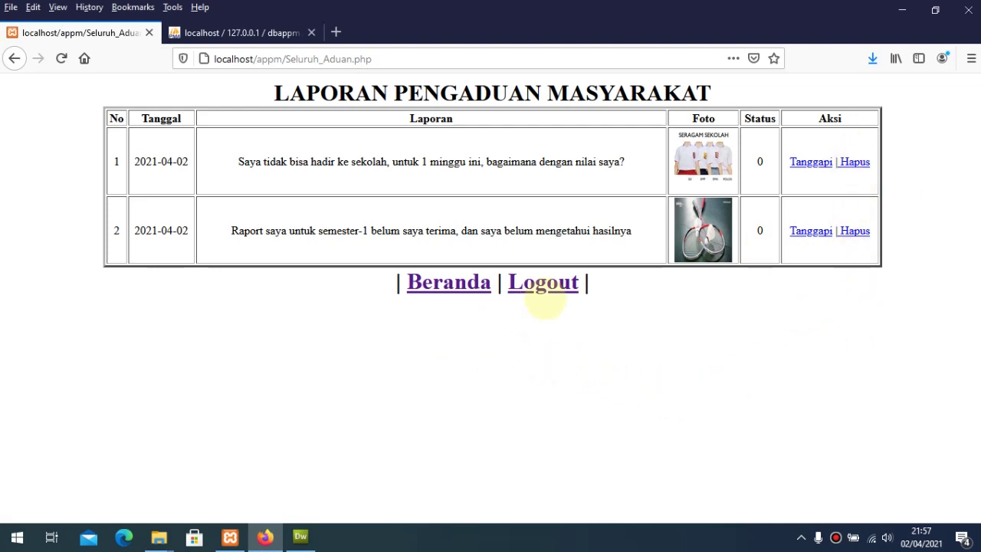
left_click(544, 283)
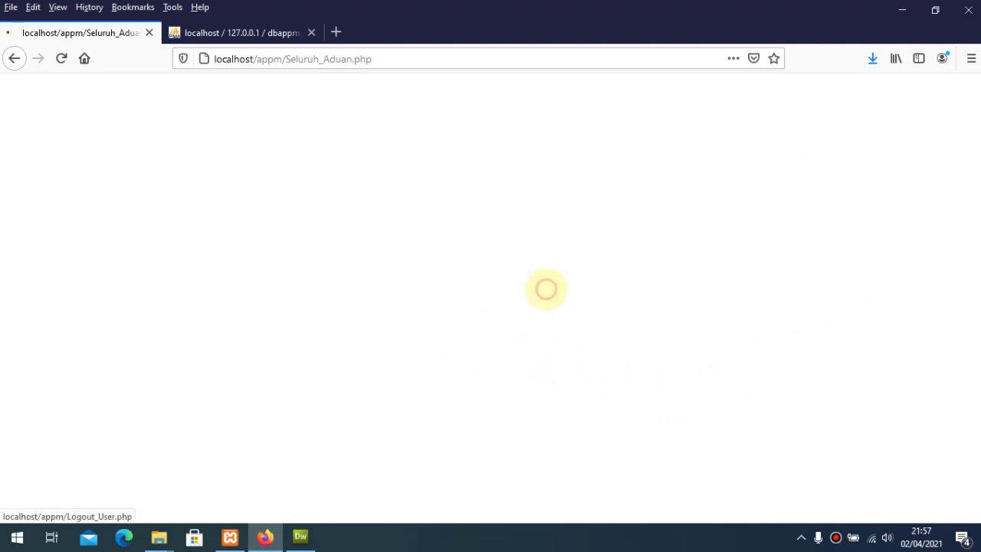
left_click(535, 271)
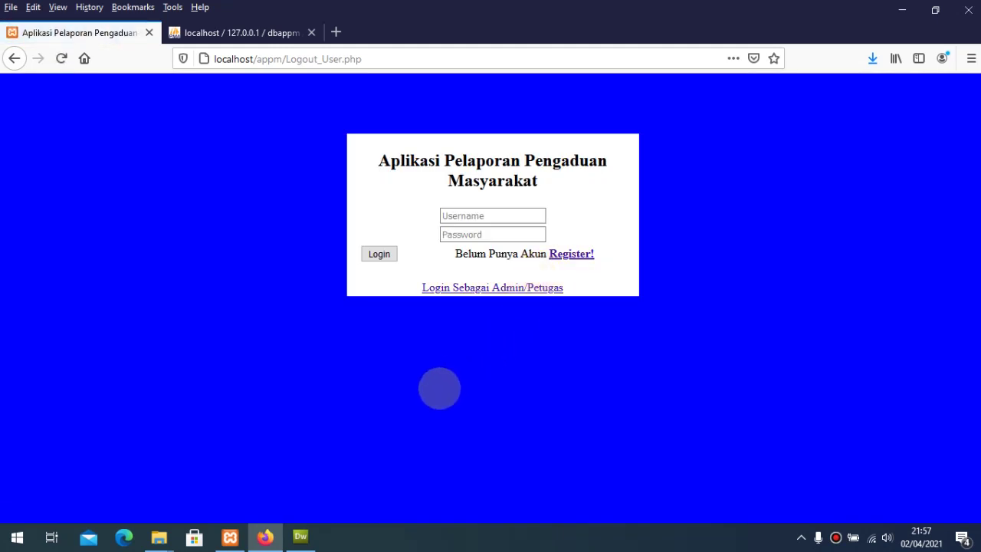